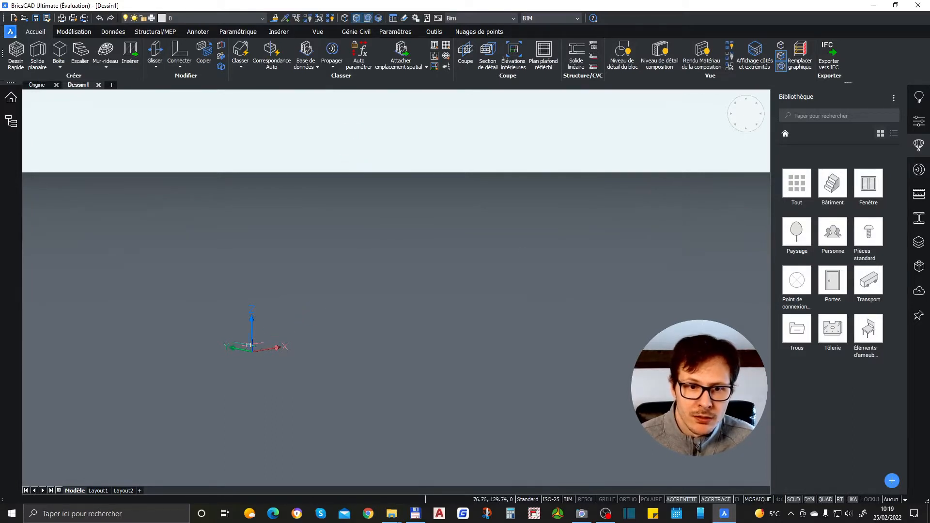
pyautogui.moveTo(305, 330); pyautogui.dragTo(279, 346)
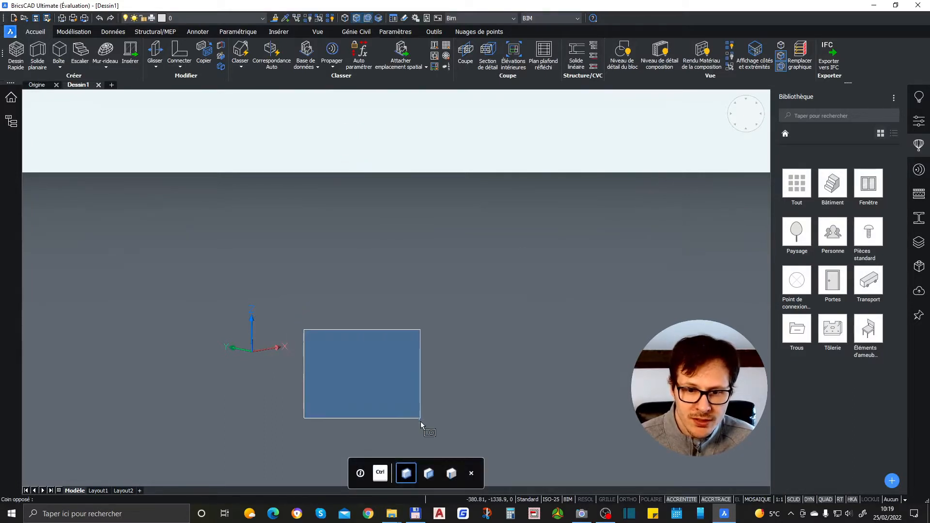
pyautogui.moveTo(428, 459); pyautogui.dragTo(253, 292)
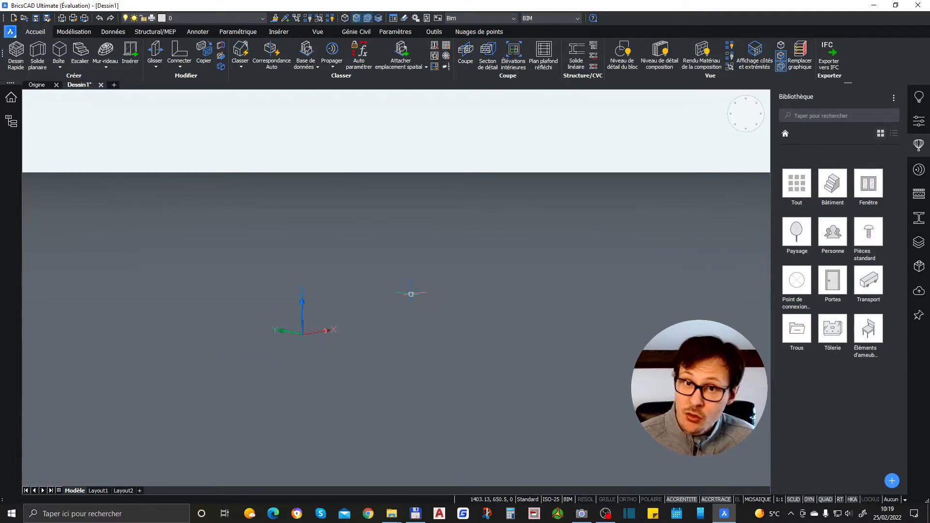
pyautogui.keyDown('shift'); pyautogui.moveTo(297, 330); pyautogui.dragTo(331, 328, button='middle'); pyautogui.keyUp('shift')
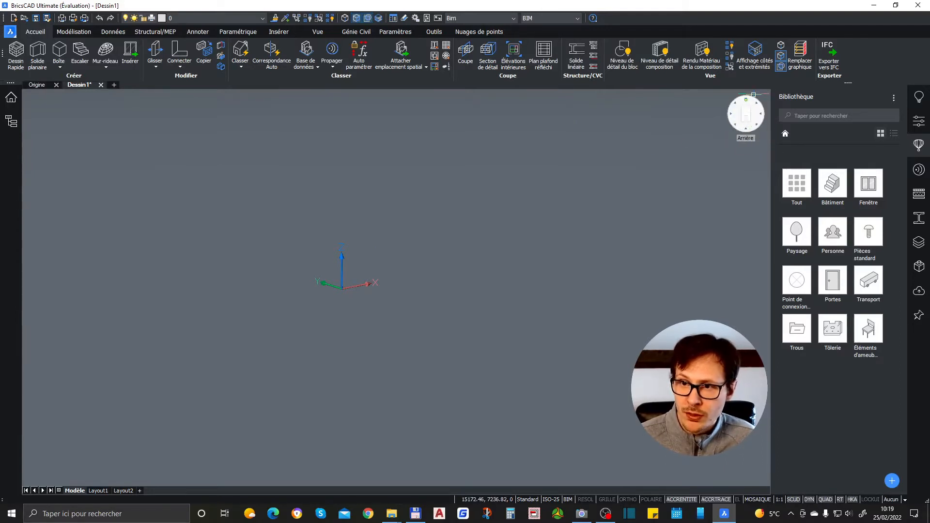
pyautogui.click(729, 107)
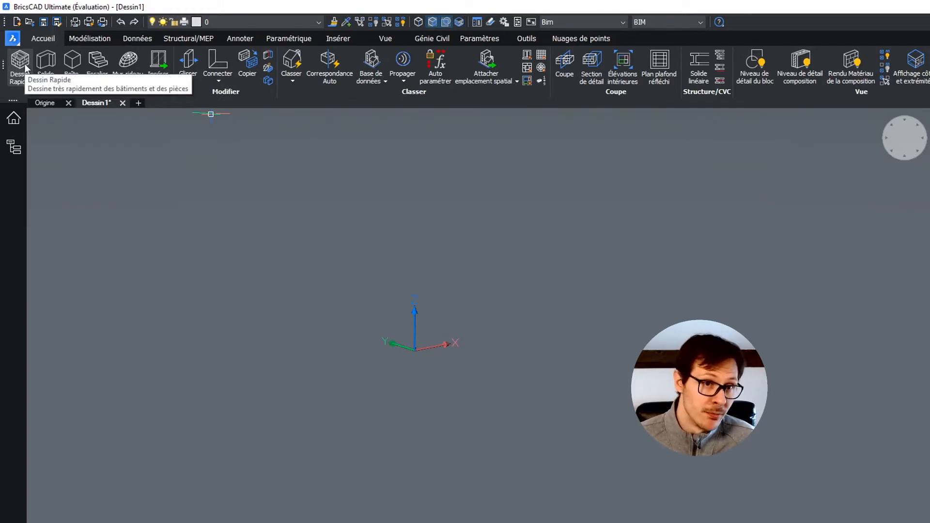
# Use Quickdraw to create a rectangular room near the origin, about 2980 by 3120 cm.
pyautogui.click(27, 85)
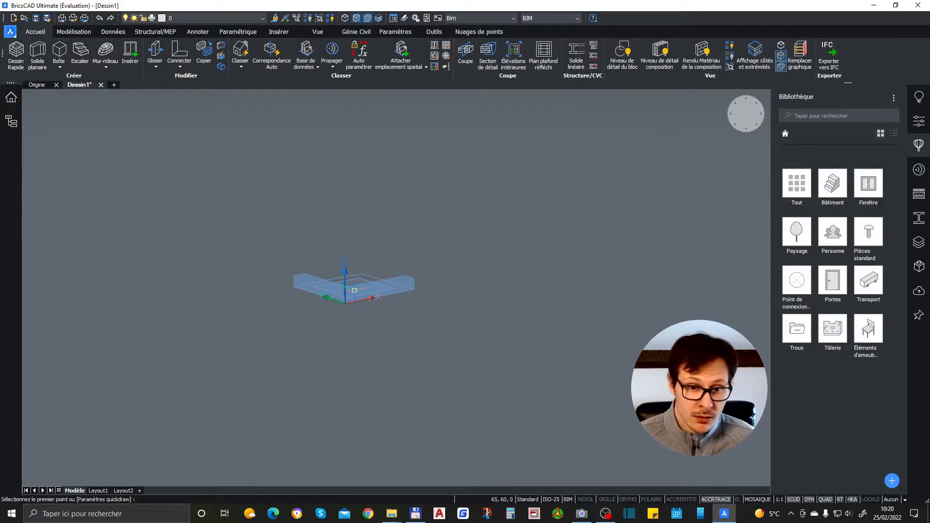
pyautogui.click(354, 290)
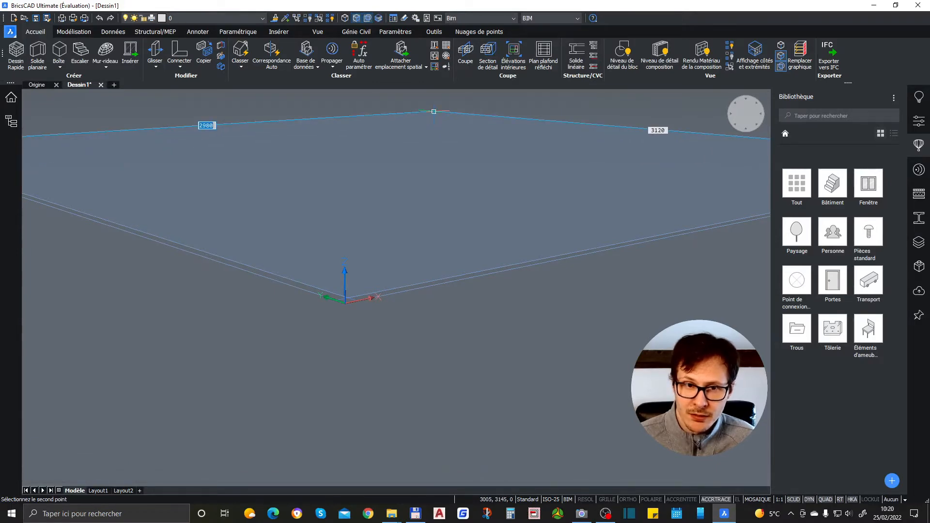
pyautogui.click(433, 112)
pyautogui.scroll(-3, 426, 272)
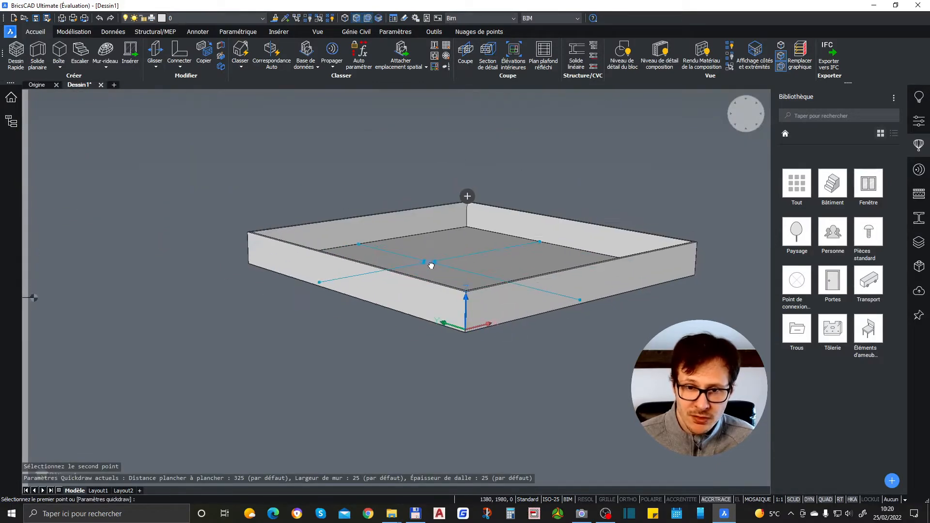
pyautogui.keyDown('shift'); pyautogui.moveTo(433, 250); pyautogui.dragTo(449, 299, button='middle'); pyautogui.keyUp('shift')
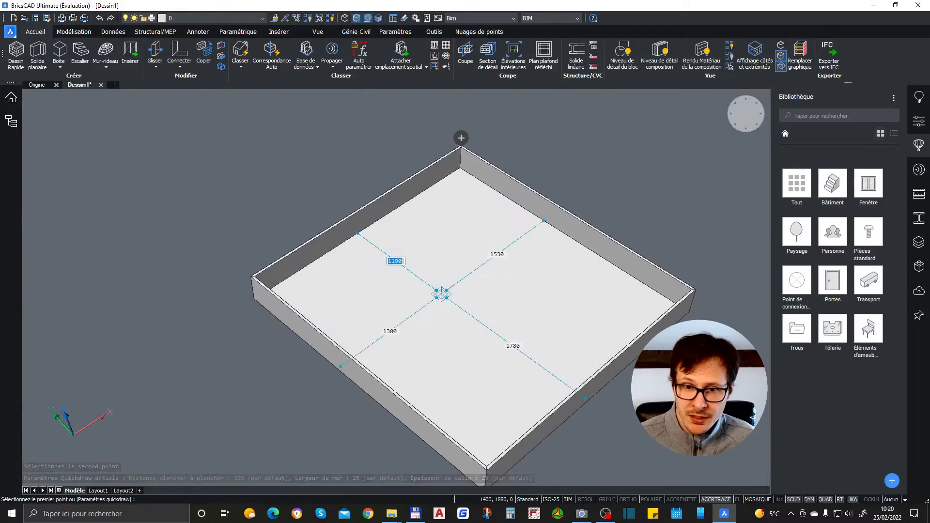
# Add a straight partition wall across the room with Quickdraw, joining two opposite outer walls near their midpoints.
pyautogui.keyDown('shift'); pyautogui.moveTo(360, 382); pyautogui.dragTo(315, 358, button='middle'); pyautogui.keyUp('shift')
pyautogui.click(336, 319)
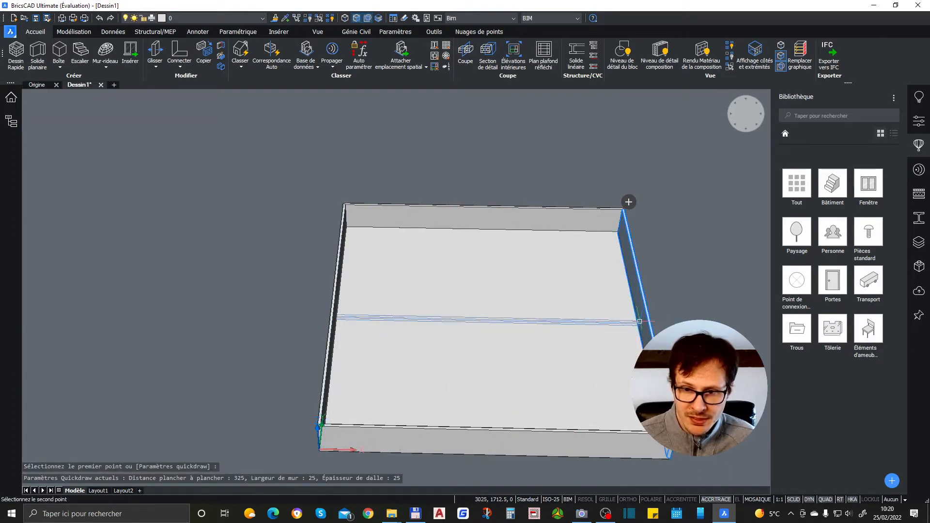
pyautogui.click(640, 319)
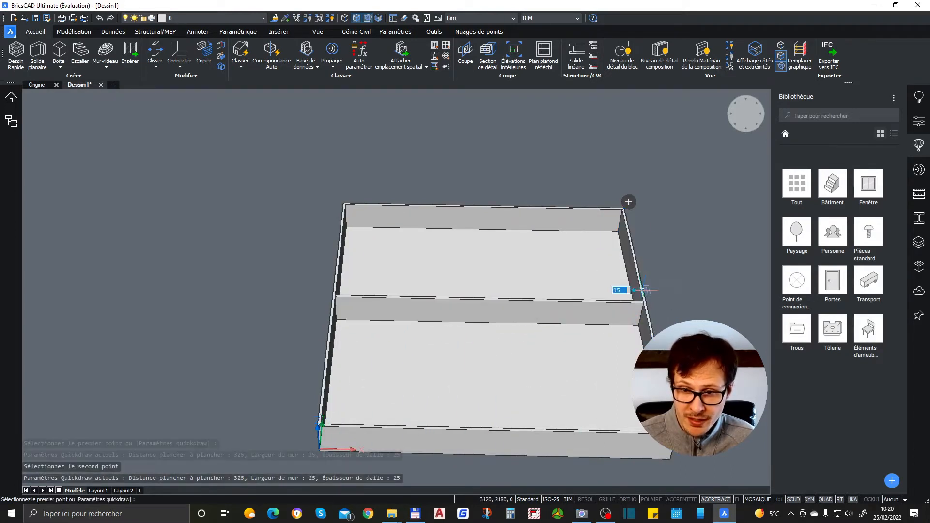
pyautogui.keyDown('shift'); pyautogui.moveTo(493, 337); pyautogui.dragTo(591, 297, button='middle'); pyautogui.keyUp('shift')
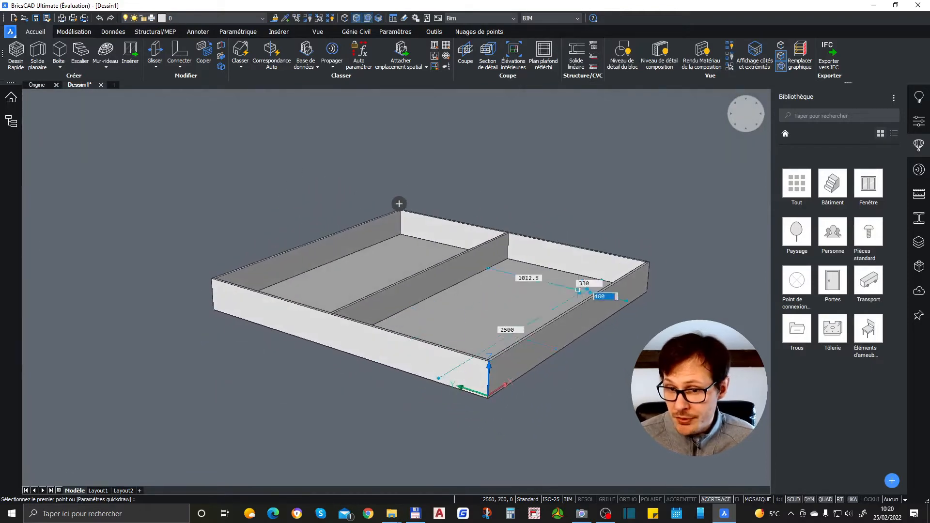
# Leave Quickdraw and examine the two-room model and its partition wall from several distances and angles.
pyautogui.scroll(3, 420, 272)
pyautogui.scroll(-8, 550, 279)
pyautogui.scroll(4, 572, 223)
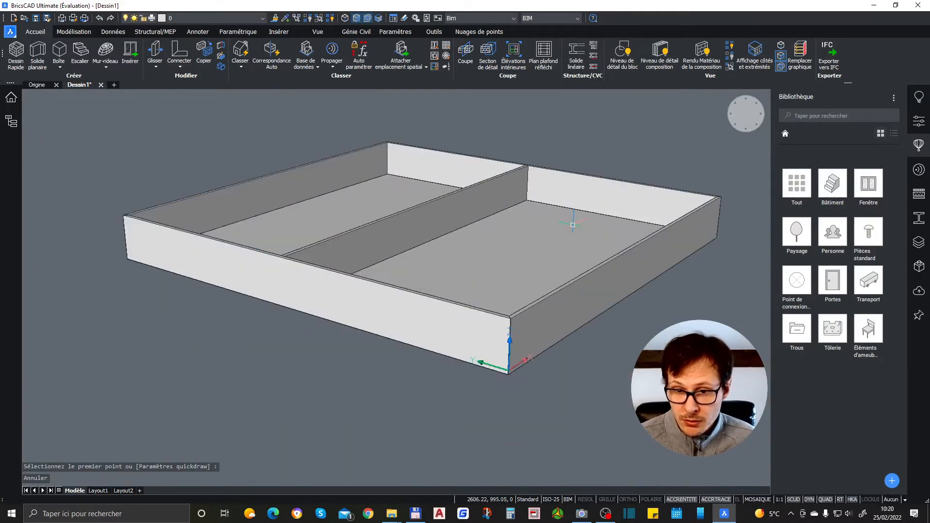
pyautogui.scroll(-3, 493, 203)
pyautogui.scroll(6, 492, 201)
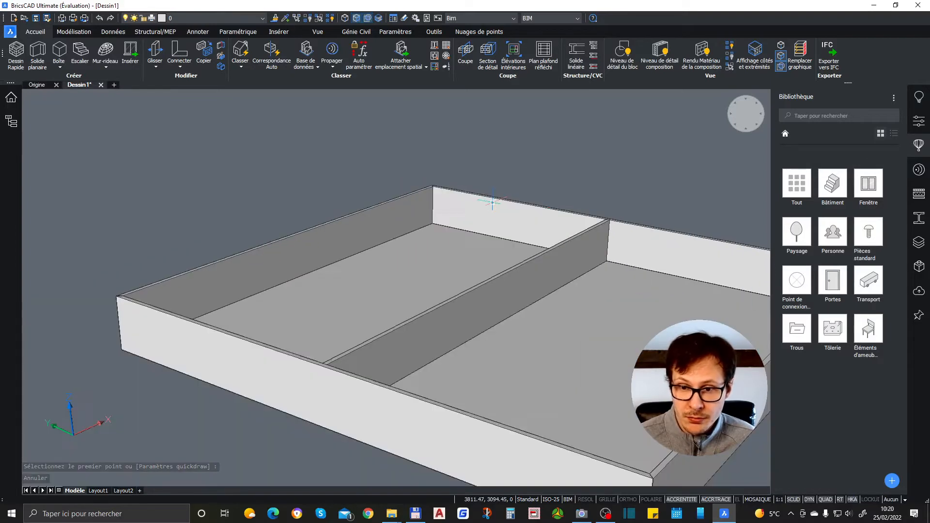
pyautogui.scroll(-3, 421, 156)
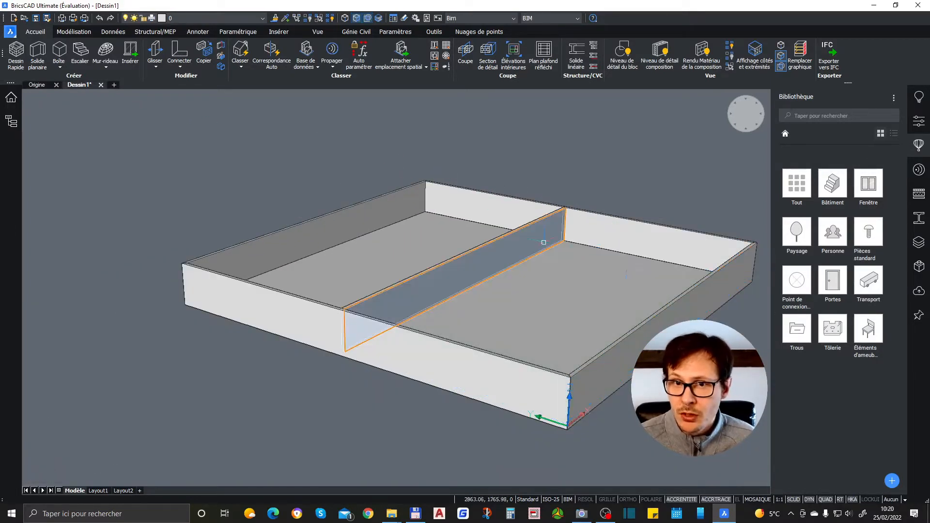
pyautogui.moveTo(633, 290); pyautogui.dragTo(599, 289, button='middle')
pyautogui.keyDown('shift'); pyautogui.moveTo(474, 272); pyautogui.dragTo(446, 260, button='middle'); pyautogui.keyUp('shift')
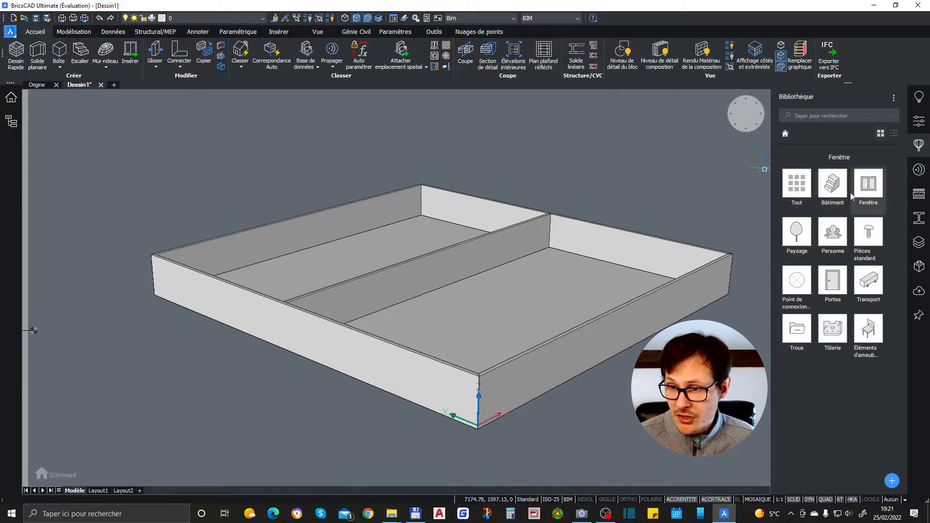
# Insert the Stairs Slope with Planes component from the Bâtiment library on the larger room's floor, about 910 cm from the long outer wall.
pyautogui.click(834, 188)
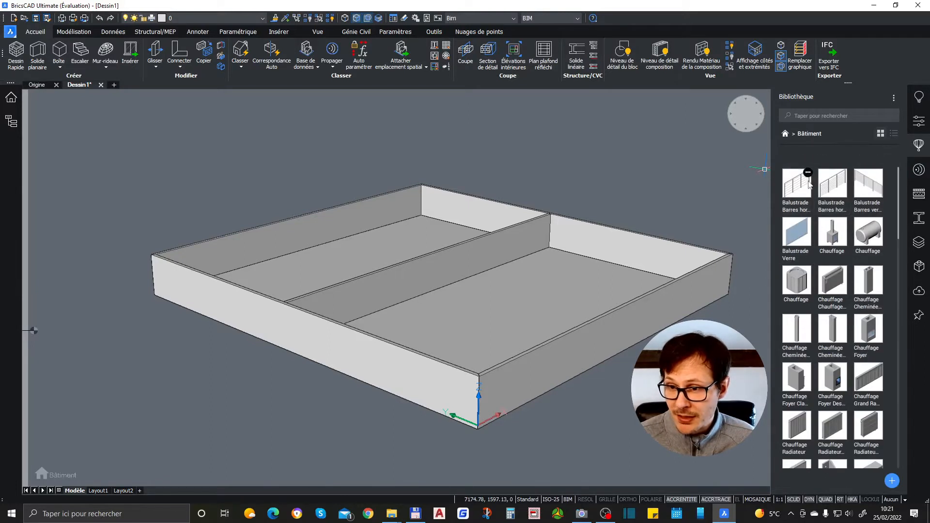
pyautogui.scroll(-4, 820, 271)
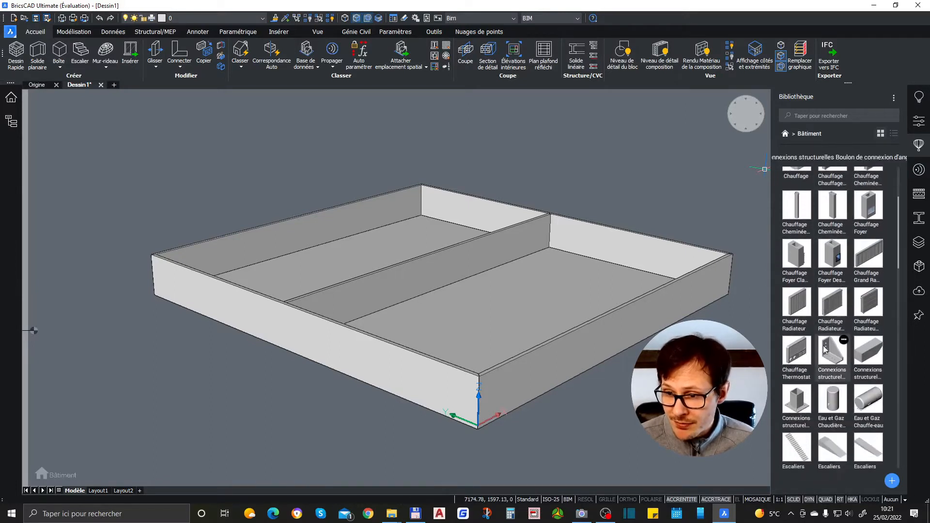
pyautogui.click(831, 376)
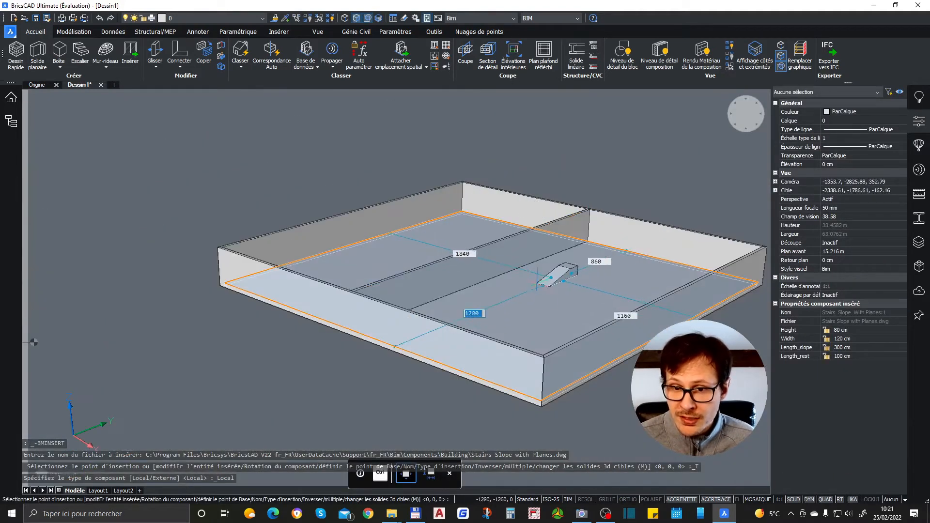
pyautogui.scroll(2, 552, 271)
pyautogui.keyDown('shift'); pyautogui.moveTo(552, 271); pyautogui.dragTo(479, 268, button='middle'); pyautogui.keyUp('shift')
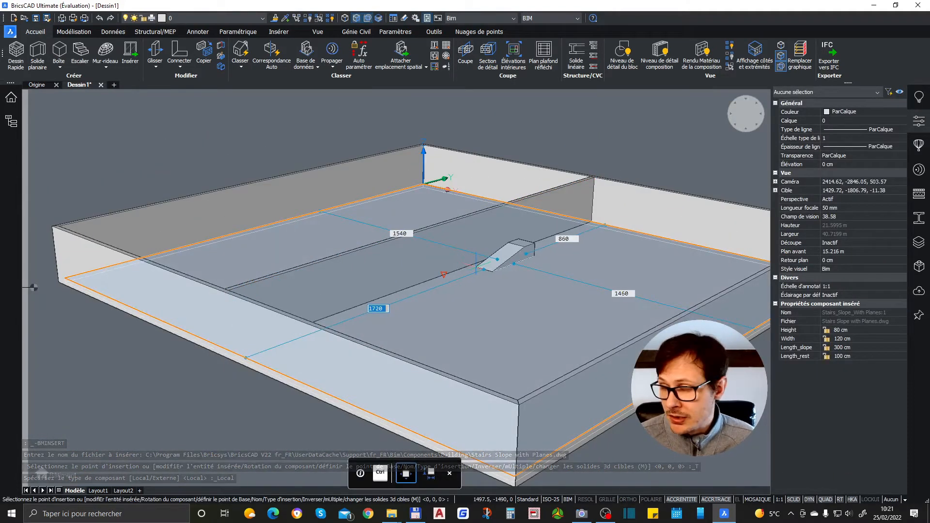
pyautogui.keyDown('shift'); pyautogui.moveTo(456, 271); pyautogui.dragTo(453, 247, button='middle'); pyautogui.keyUp('shift')
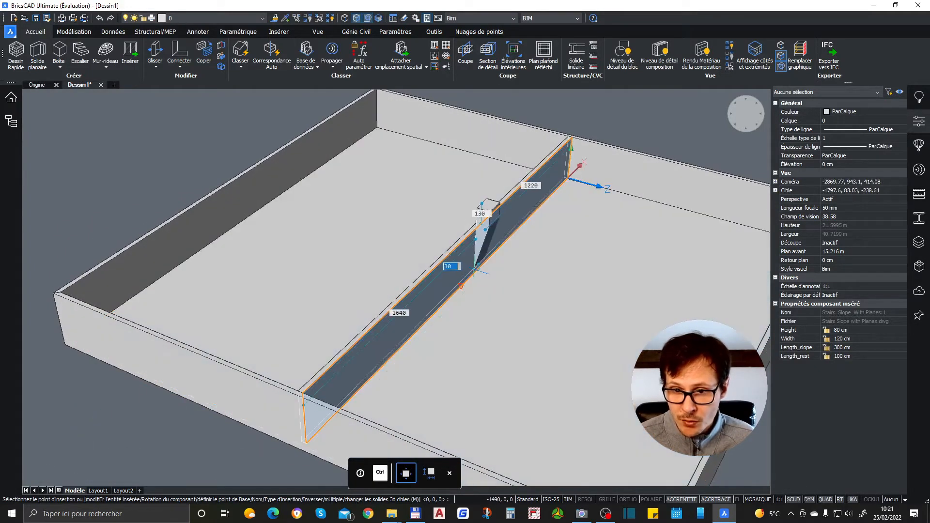
pyautogui.keyDown('shift'); pyautogui.moveTo(472, 270); pyautogui.dragTo(478, 270, button='middle'); pyautogui.keyUp('shift')
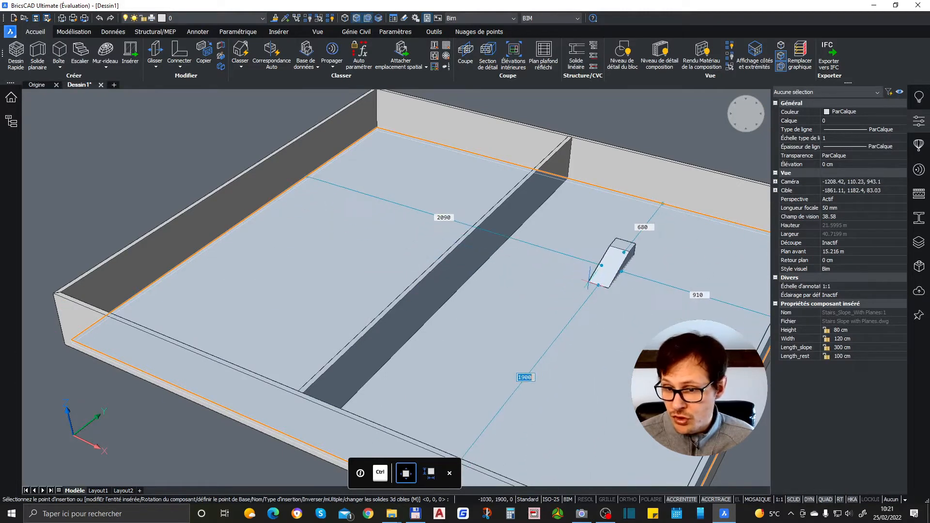
pyautogui.scroll(-5, 598, 284)
pyautogui.scroll(8, 465, 227)
pyautogui.scroll(-2, 462, 245)
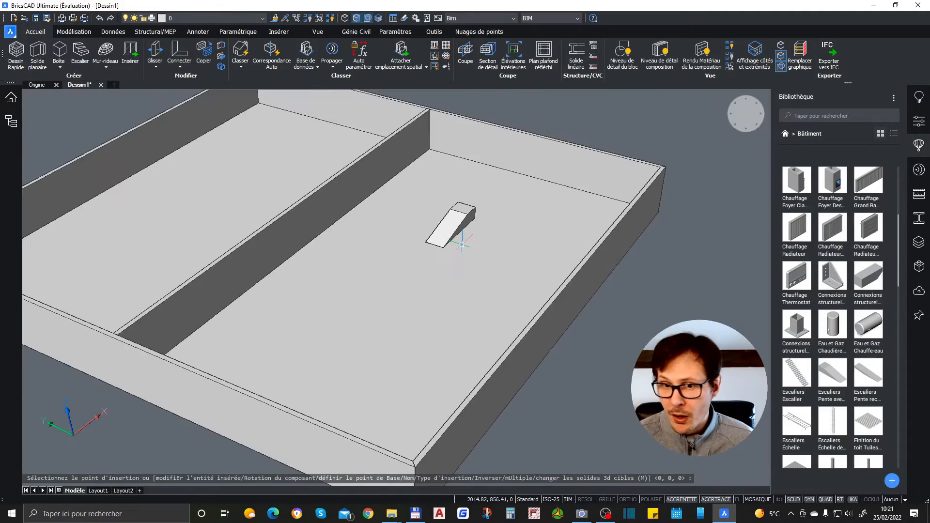
pyautogui.keyDown('shift'); pyautogui.moveTo(462, 244); pyautogui.dragTo(523, 218, button='middle'); pyautogui.keyUp('shift')
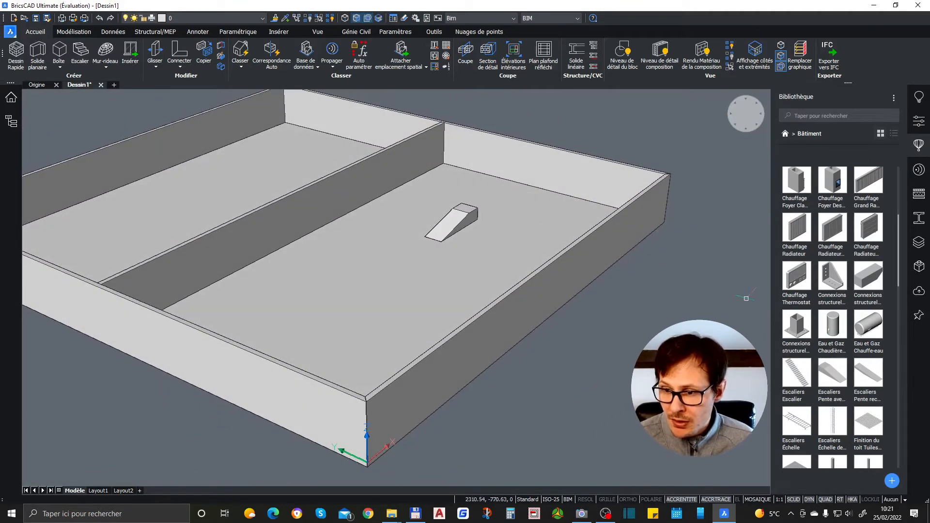
# Insert the Escaliers Escalier staircase component into the larger room's floor slab, between the ramp and the long outer wall.
pyautogui.click(795, 372)
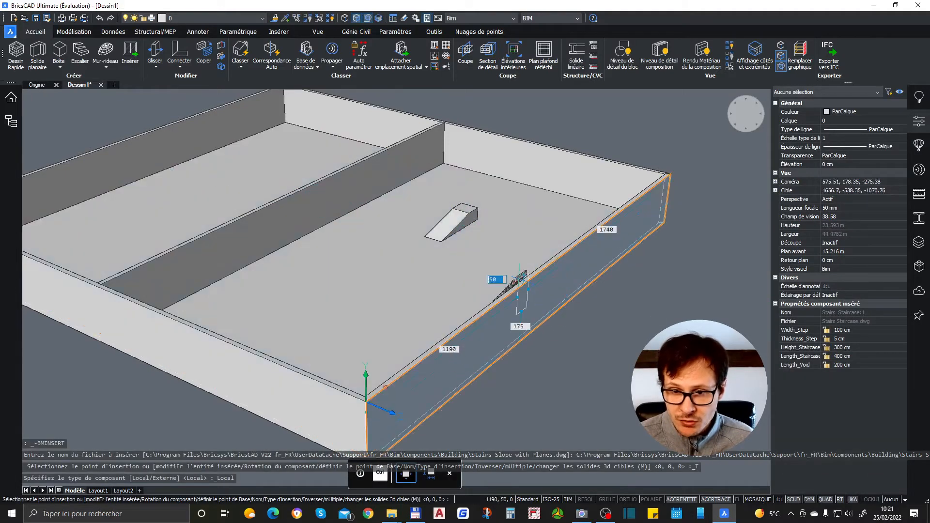
pyautogui.keyDown('shift'); pyautogui.moveTo(510, 300); pyautogui.dragTo(485, 291, button='middle'); pyautogui.keyUp('shift')
pyautogui.keyDown('shift'); pyautogui.moveTo(571, 262); pyautogui.dragTo(401, 326, button='middle'); pyautogui.keyUp('shift')
pyautogui.scroll(3, 370, 281)
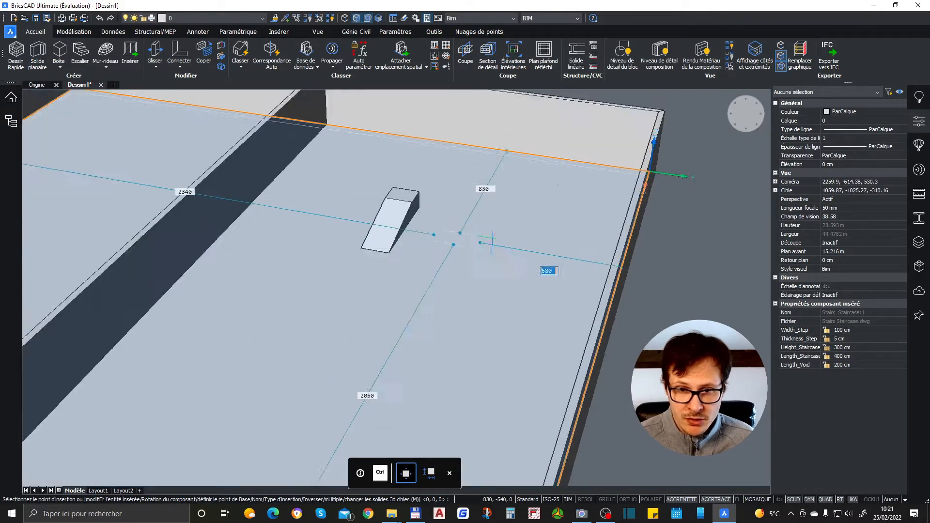
pyautogui.click(525, 226)
# Examine the inserted ramp and staircase opening in the floor slab from above and in perspective.
pyautogui.keyDown('shift'); pyautogui.moveTo(570, 241); pyautogui.dragTo(416, 287, button='middle'); pyautogui.keyUp('shift')
pyautogui.keyDown('shift'); pyautogui.moveTo(615, 176); pyautogui.dragTo(634, 155, button='middle'); pyautogui.keyUp('shift')
pyautogui.keyDown('shift'); pyautogui.moveTo(627, 197); pyautogui.dragTo(646, 230, button='middle'); pyautogui.keyUp('shift')
pyautogui.scroll(-4, 640, 228)
pyautogui.scroll(5, 599, 152)
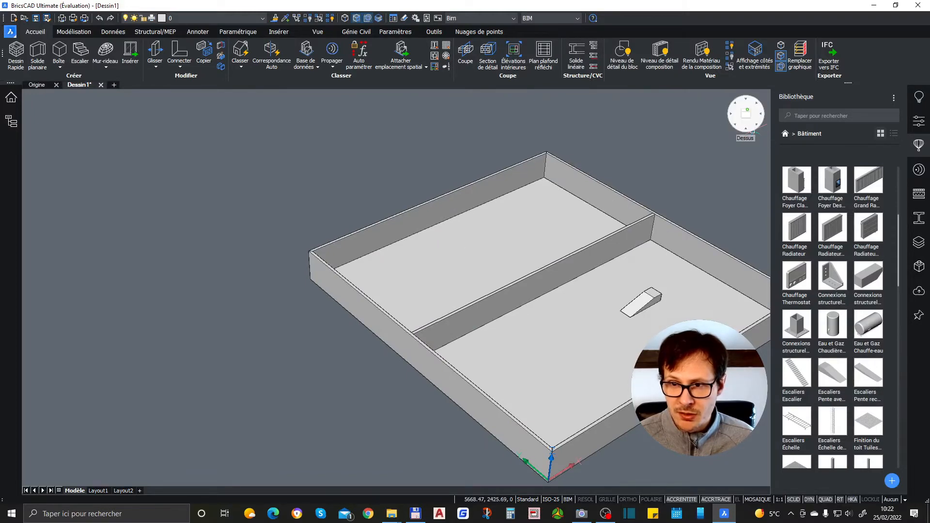
pyautogui.click(747, 114)
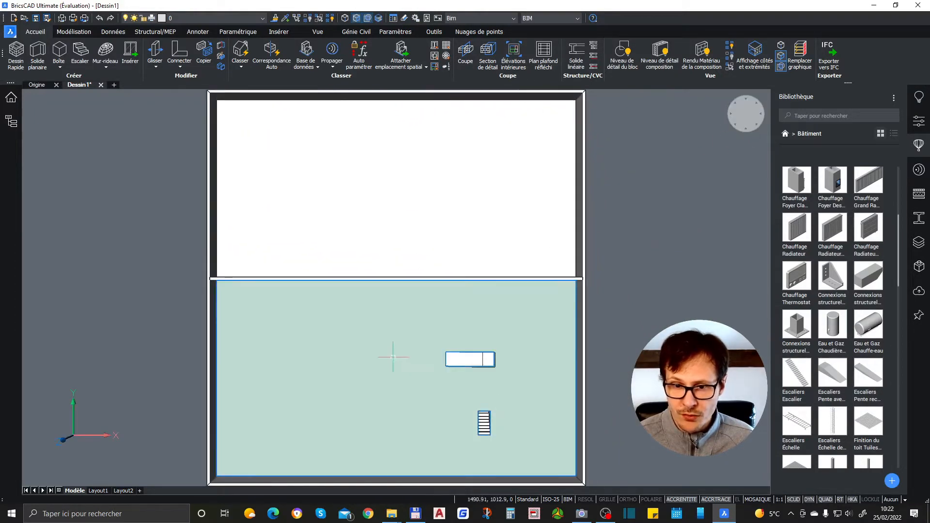
pyautogui.moveTo(375, 339)
pyautogui.keyDown('shift'); pyautogui.moveTo(371, 339); pyautogui.dragTo(466, 246, button='middle'); pyautogui.keyUp('shift')
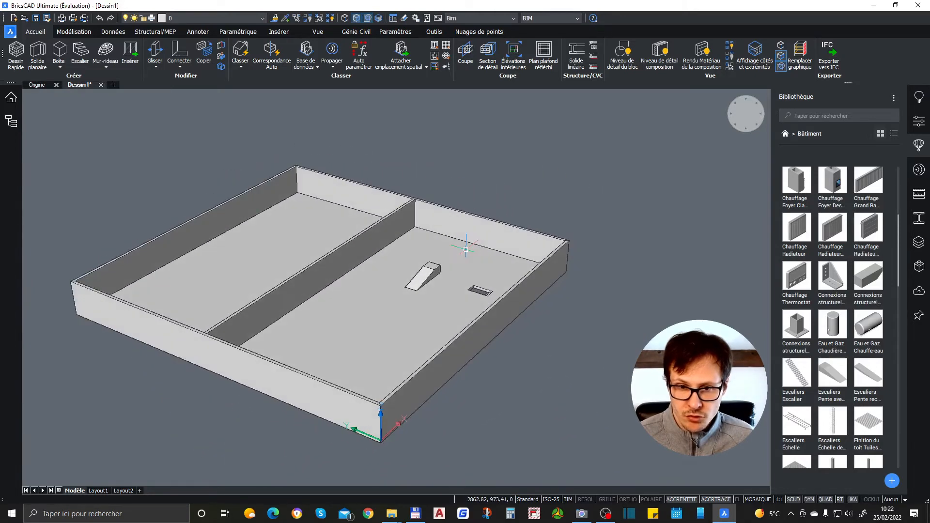
pyautogui.moveTo(374, 294)
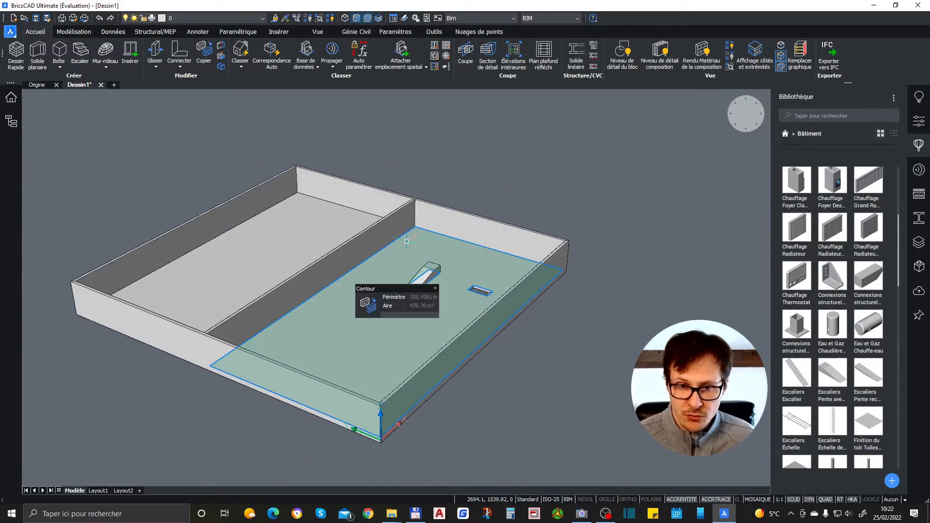
pyautogui.scroll(5, 426, 264)
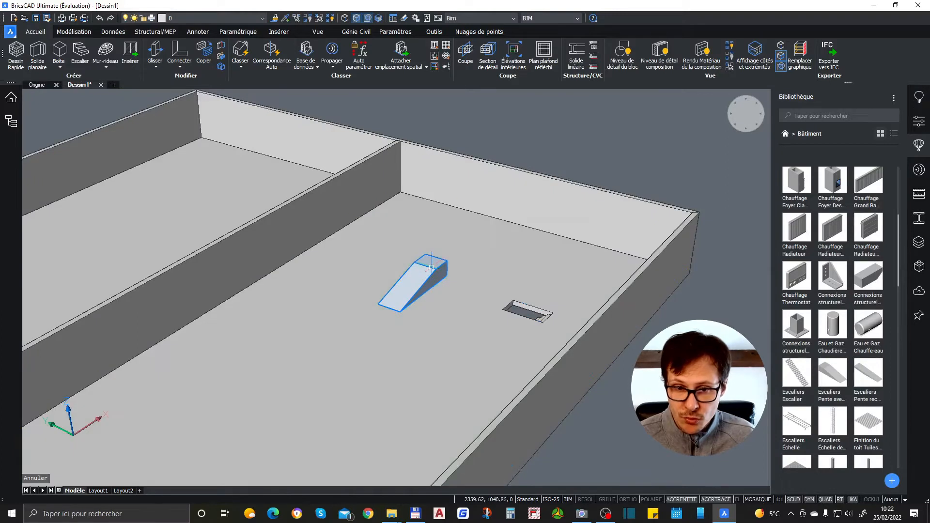
pyautogui.doubleClick(433, 270)
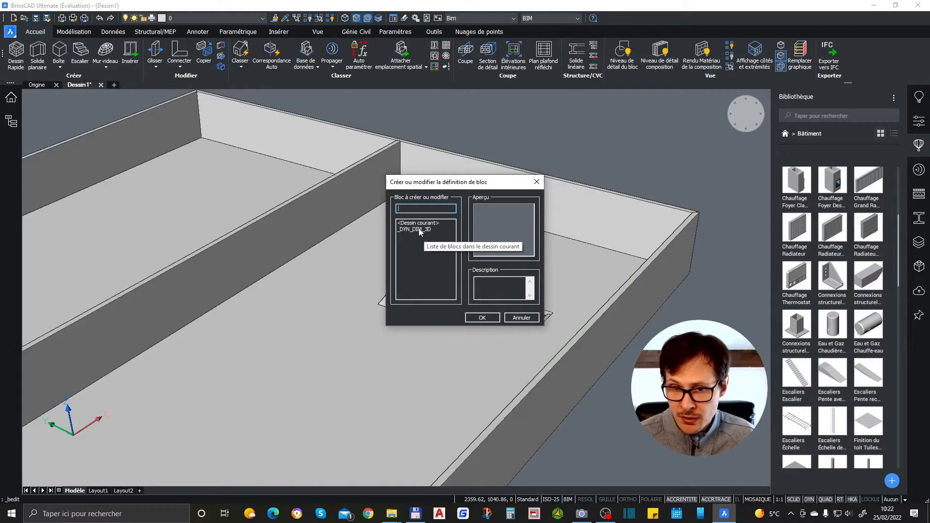
pyautogui.press('Escape')
pyautogui.click(429, 273)
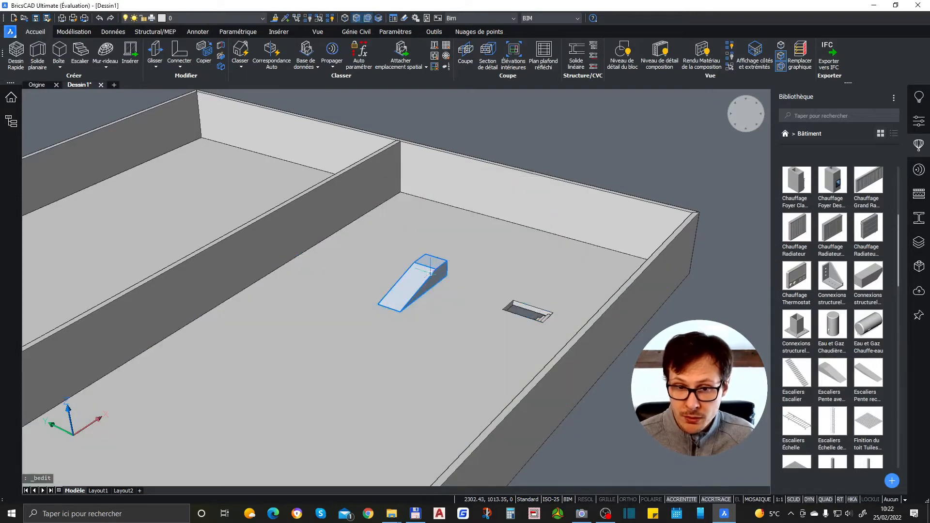
pyautogui.click(368, 382)
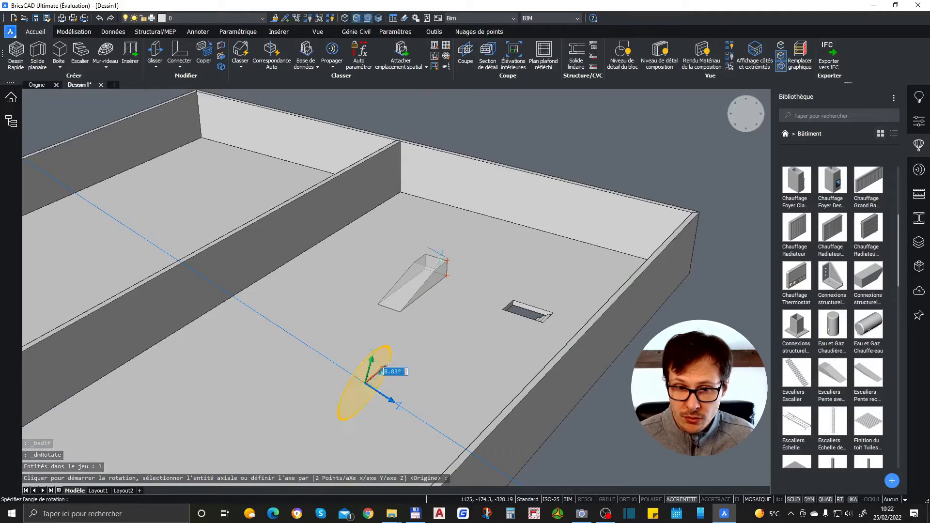
pyautogui.press('Escape')
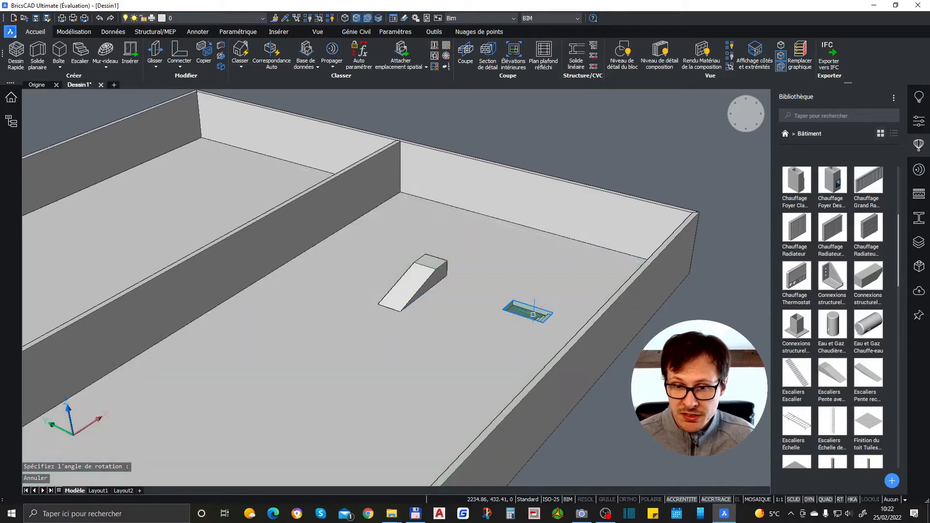
pyautogui.moveTo(538, 313)
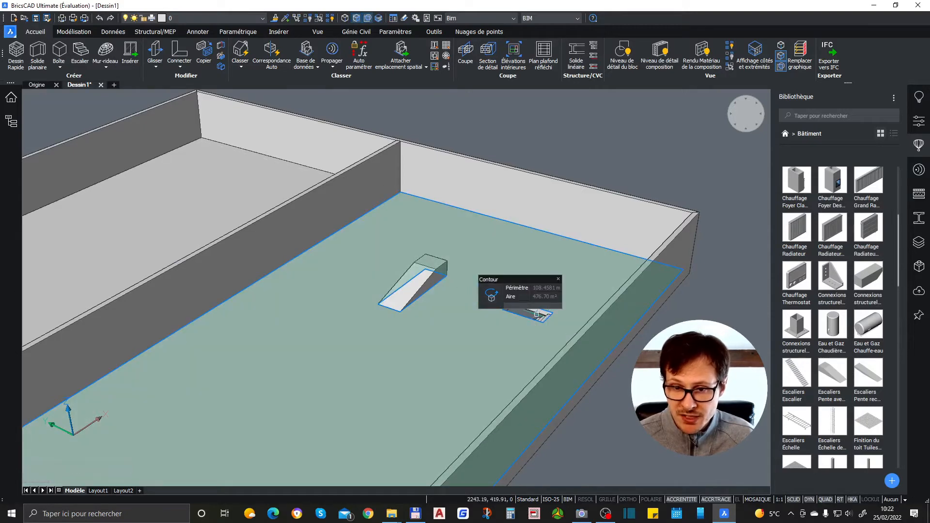
# Set the inserted ramp's stair type to Escalier quart balancé.
pyautogui.press('Escape')
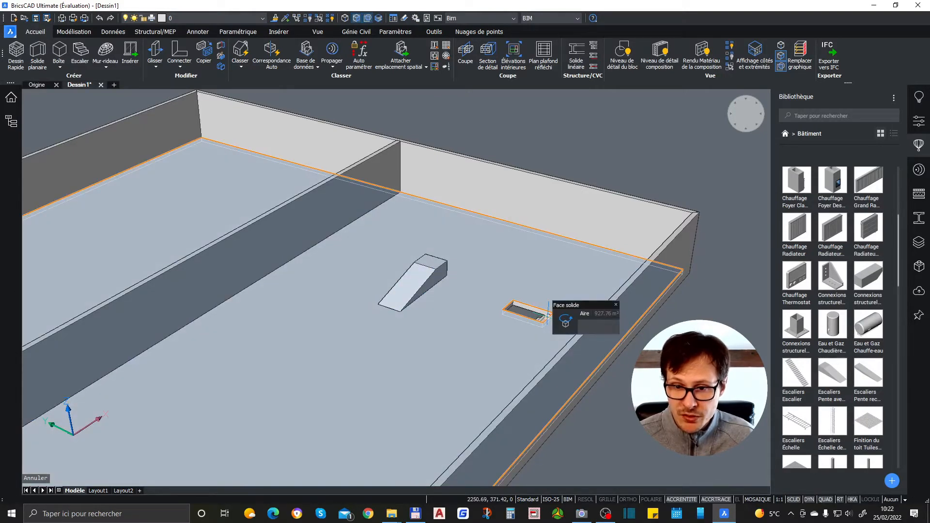
pyautogui.moveTo(596, 324)
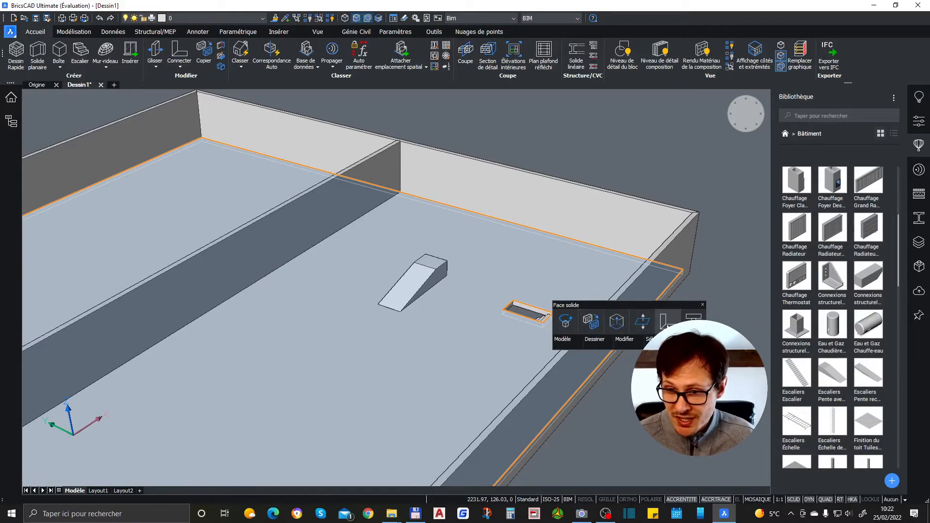
pyautogui.moveTo(421, 274)
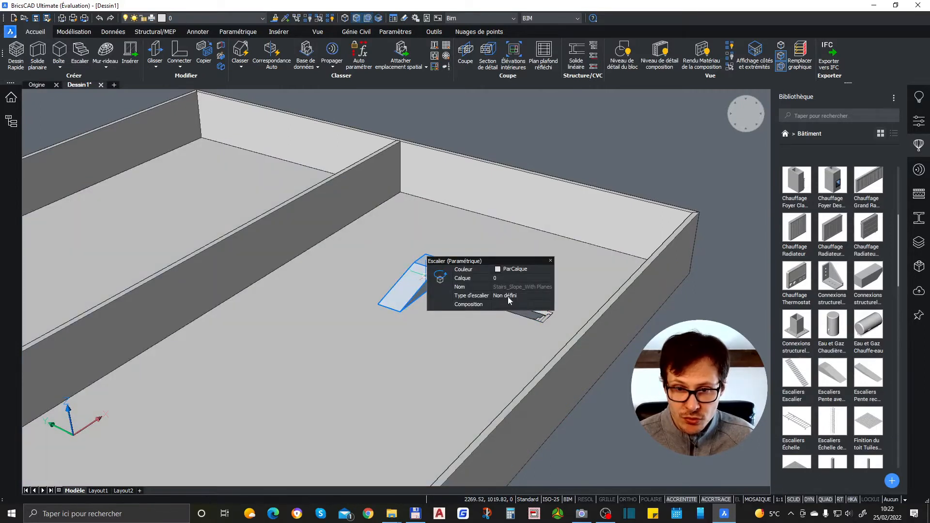
pyautogui.click(523, 296)
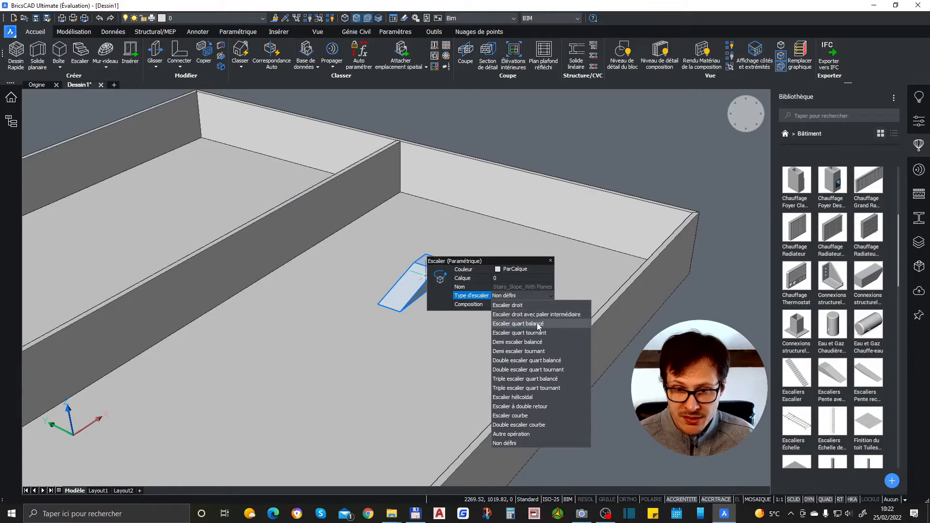
pyautogui.click(542, 316)
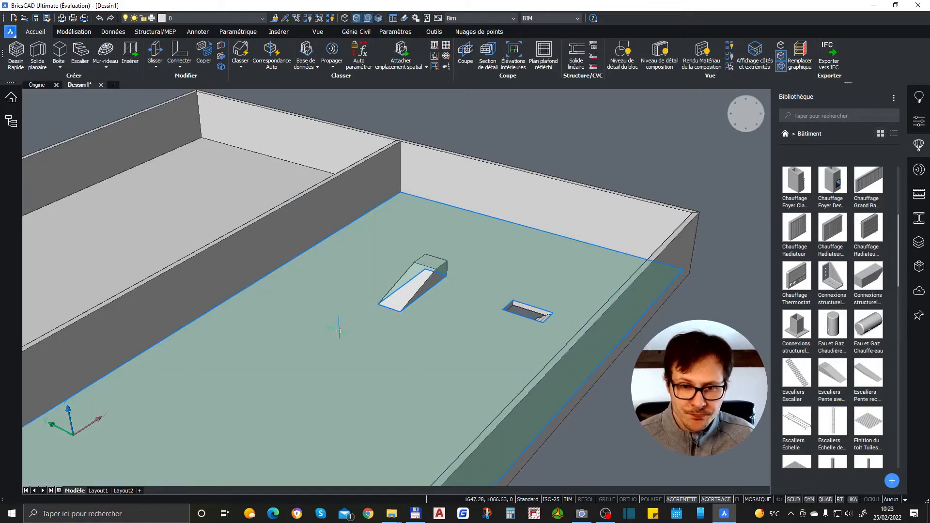
# Review the ramp's stair type and its available options, and inspect the staircase set into the floor slab.
pyautogui.scroll(3, 407, 283)
pyautogui.moveTo(406, 290)
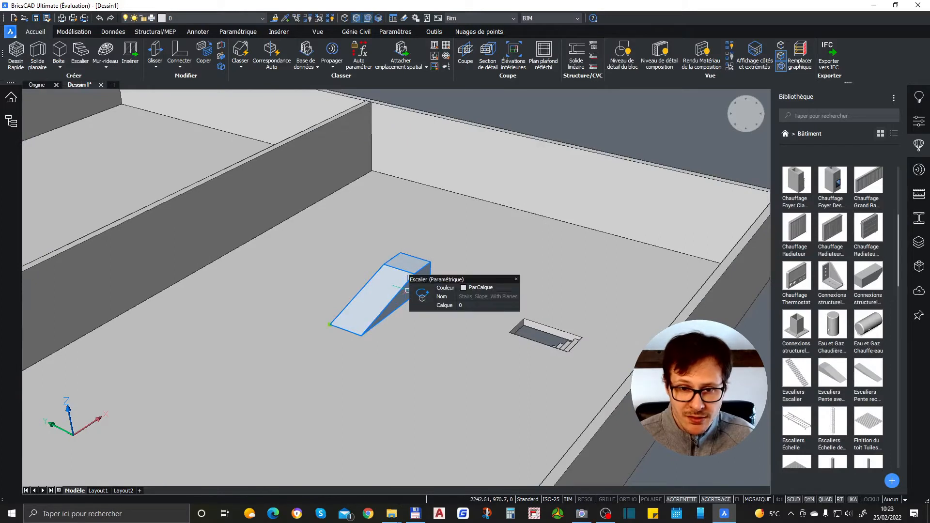
pyautogui.press('Escape')
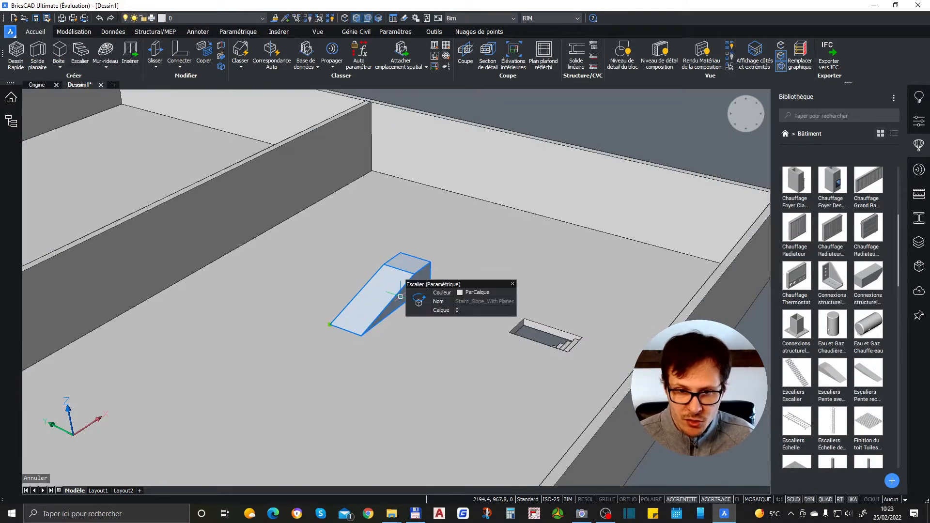
pyautogui.press('Escape')
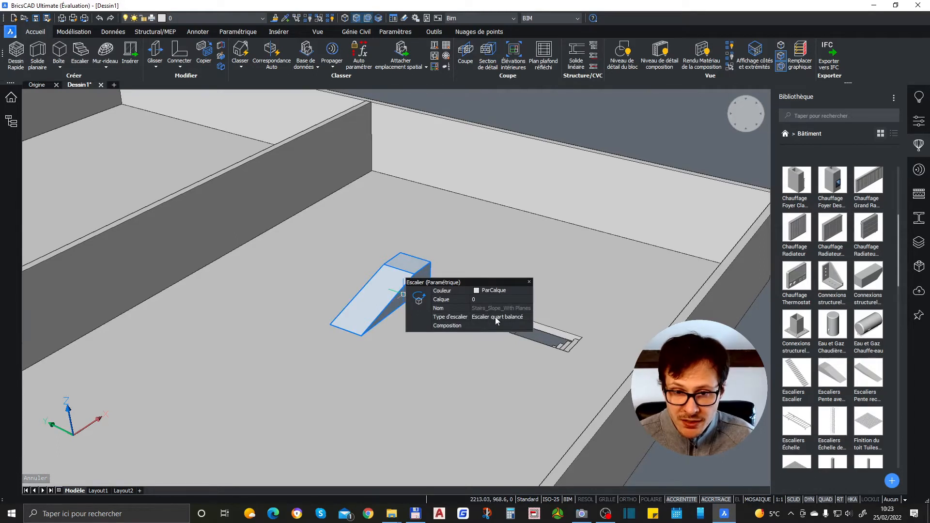
pyautogui.click(533, 316)
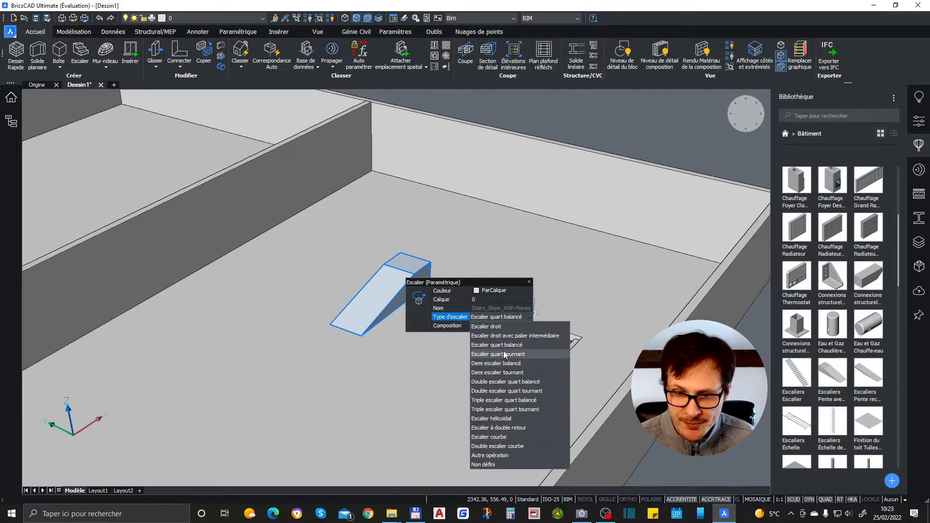
pyautogui.press('Escape')
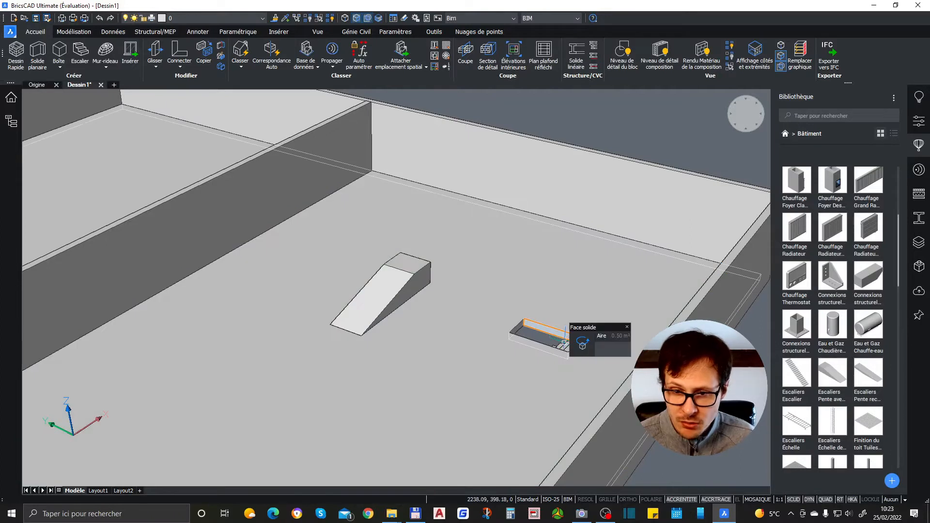
pyautogui.click(564, 340)
pyautogui.press('Escape')
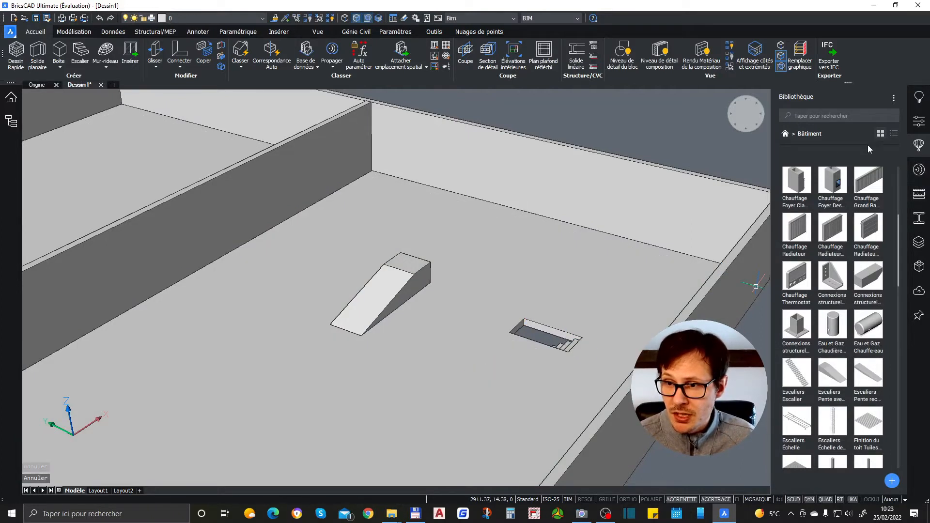
# Insert the Terrain Tree Semicircle component from the Paysage library on open ground outside the smaller room.
pyautogui.click(785, 134)
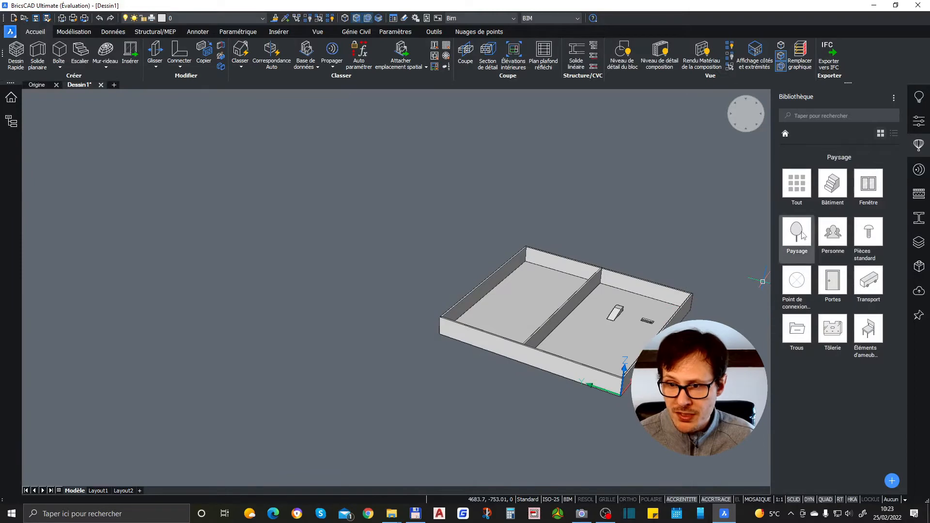
pyautogui.click(796, 232)
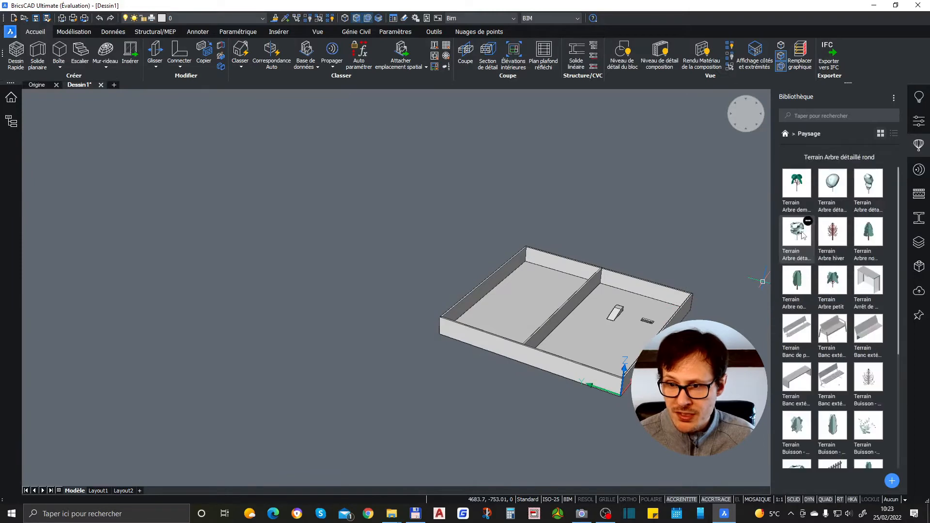
pyautogui.click(796, 183)
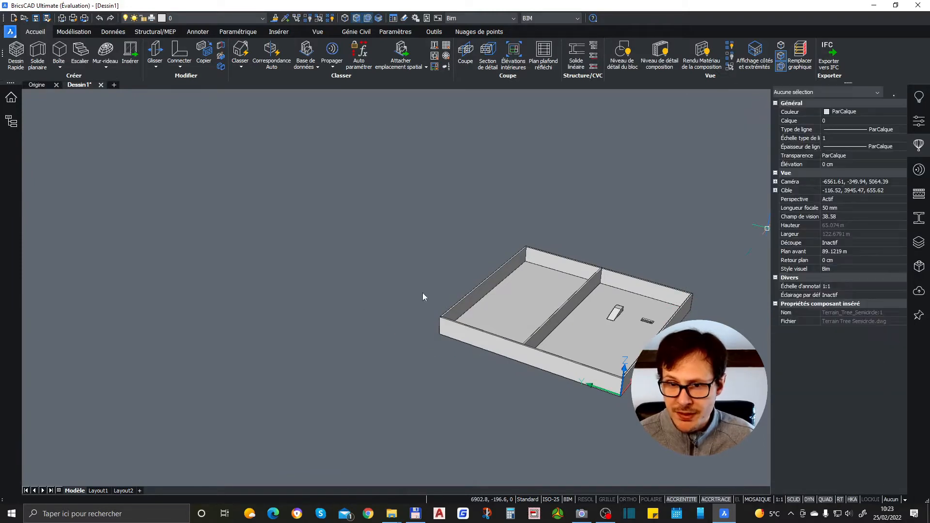
pyautogui.scroll(5, 423, 309)
pyautogui.scroll(-2, 264, 247)
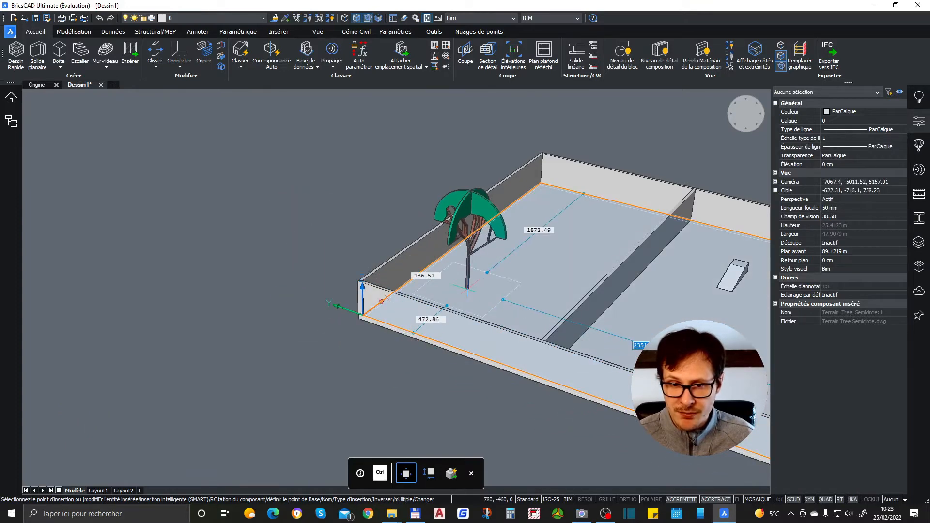
pyautogui.click(248, 265)
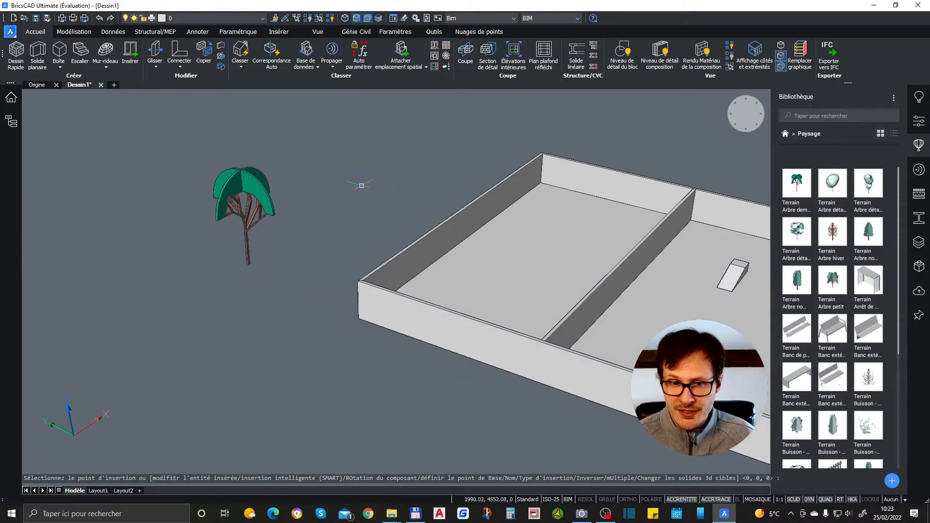
# Insert the Terrain Detailed Tree Blob about 1660 cm beyond the semicircle tree, and the Terrain Tree Winter between the two trees.
pyautogui.click(833, 194)
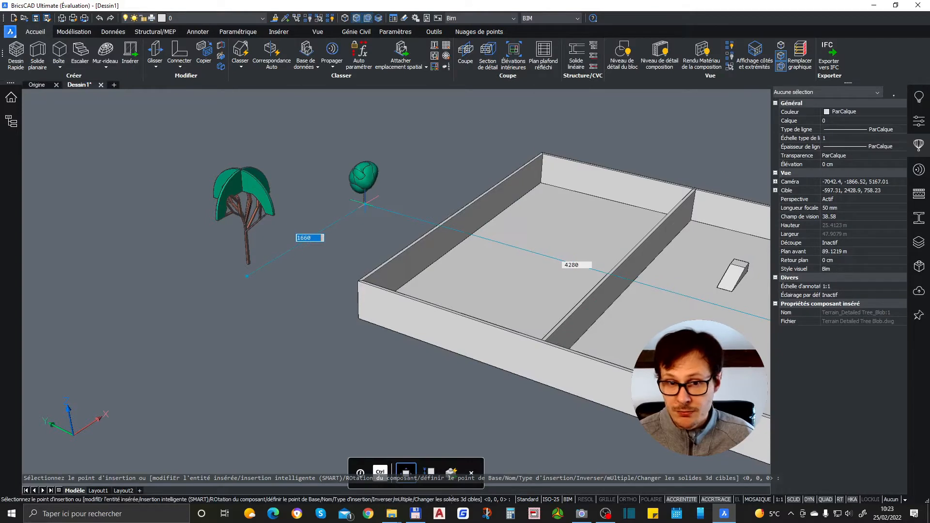
pyautogui.click(364, 203)
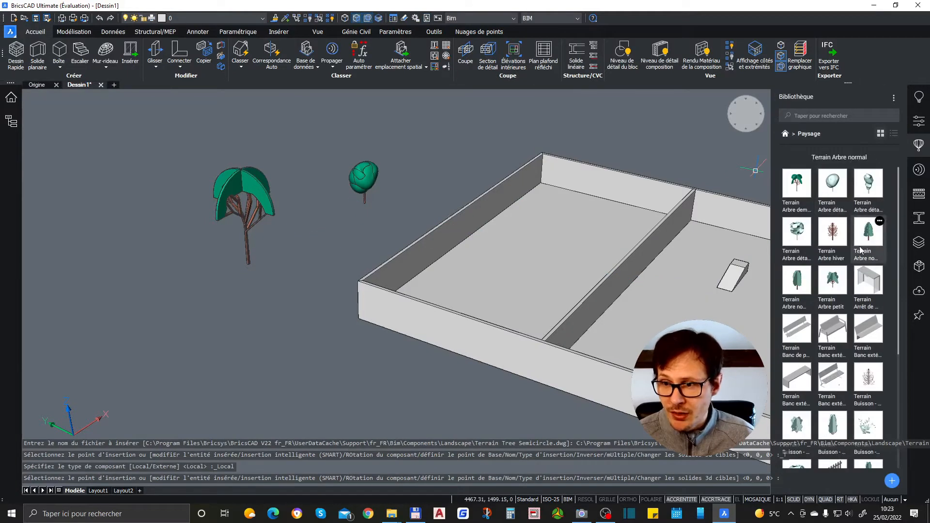
pyautogui.click(833, 232)
pyautogui.click(320, 247)
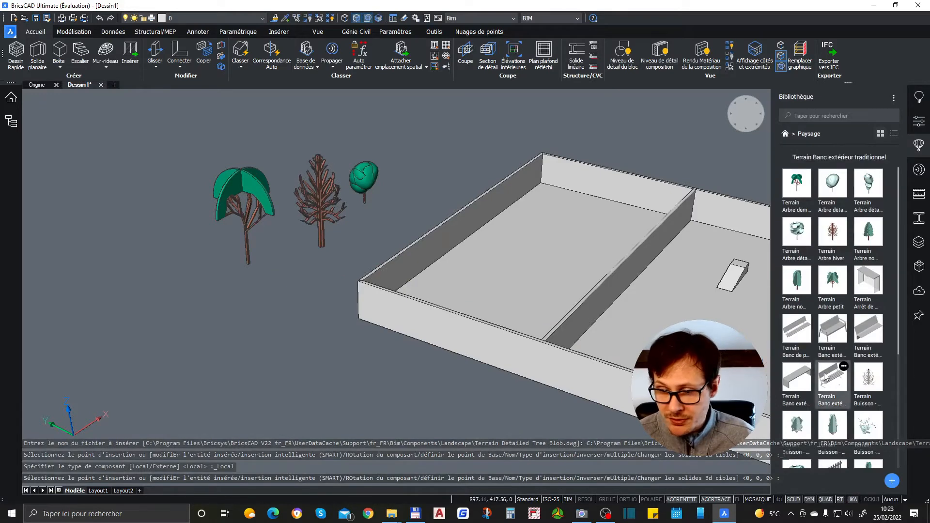
# Insert the Terrain Banc extérieur traditionnel bench on the ground near the semicircle tree.
pyautogui.click(825, 376)
pyautogui.click(273, 271)
pyautogui.scroll(5, 271, 269)
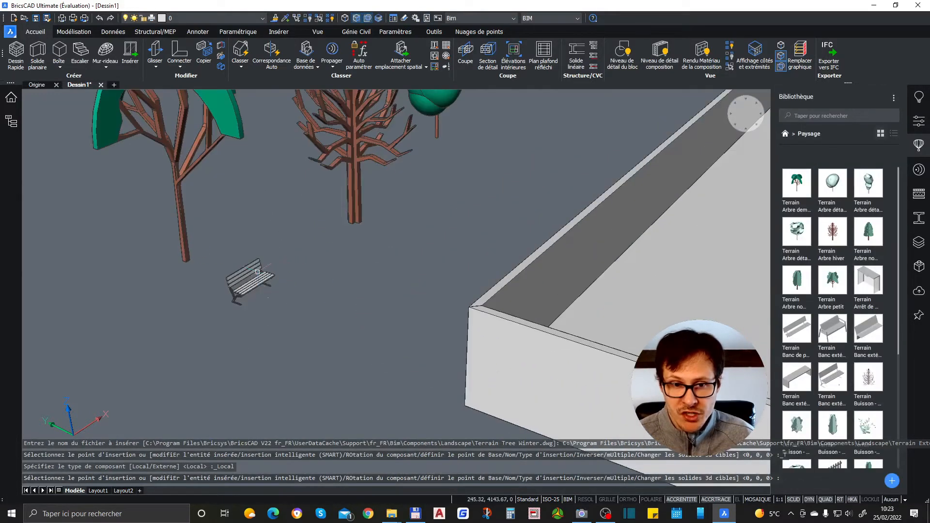
# Examine the inserted trees and bench up close and the whole two-room building from several distances and angles.
pyautogui.scroll(3, 258, 272)
pyautogui.scroll(-6, 385, 286)
pyautogui.scroll(5, 393, 196)
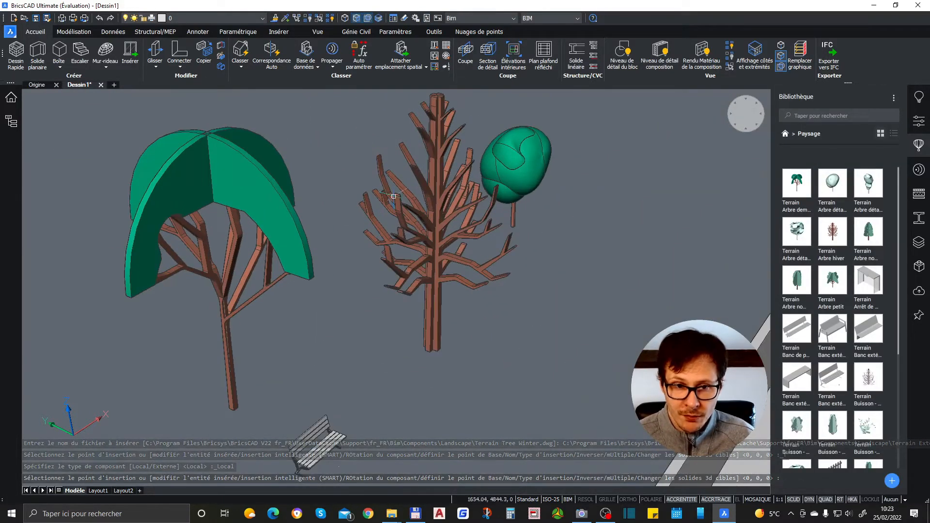
pyautogui.scroll(-5, 393, 196)
pyautogui.scroll(4, 263, 210)
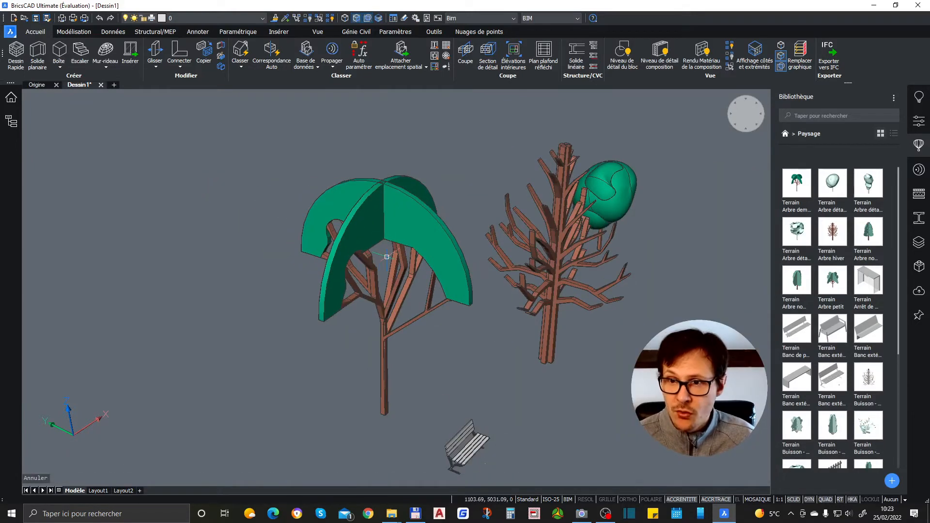
pyautogui.scroll(-4, 470, 252)
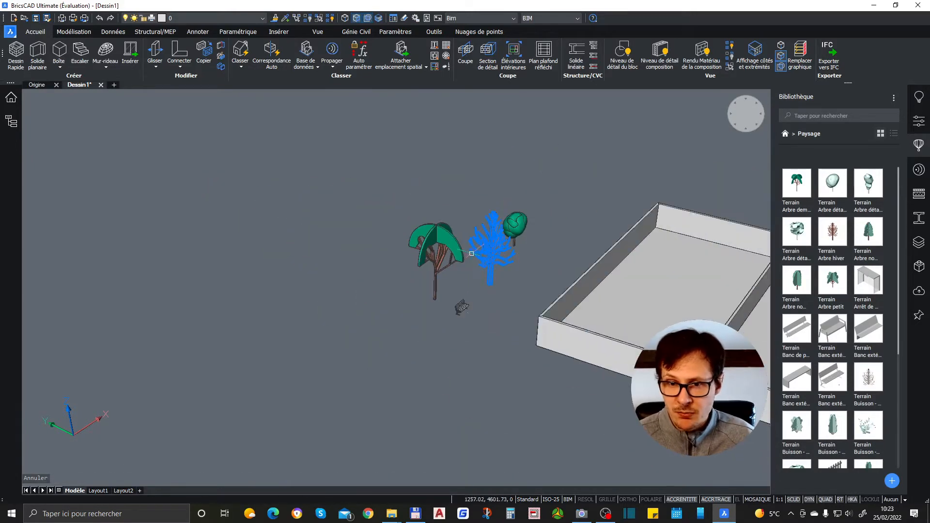
pyautogui.scroll(4, 386, 333)
pyautogui.scroll(3, 280, 332)
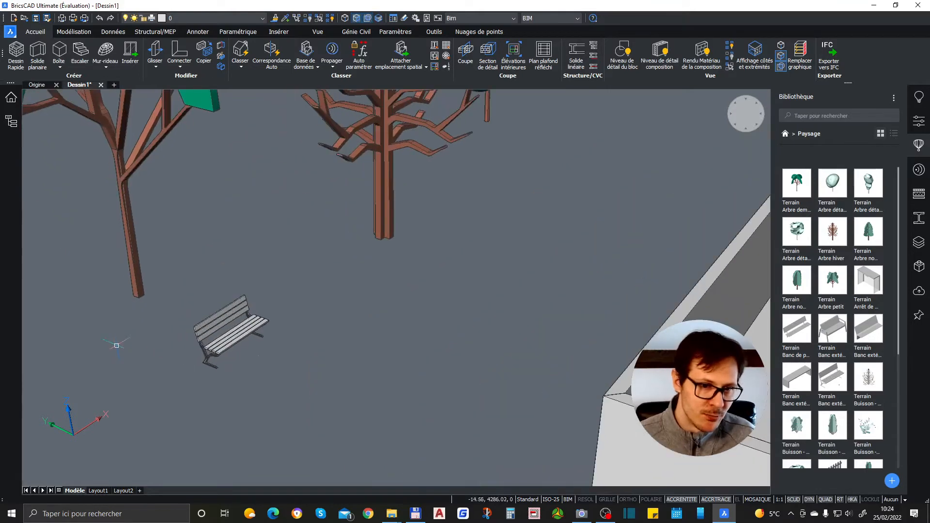
pyautogui.scroll(-5, 259, 380)
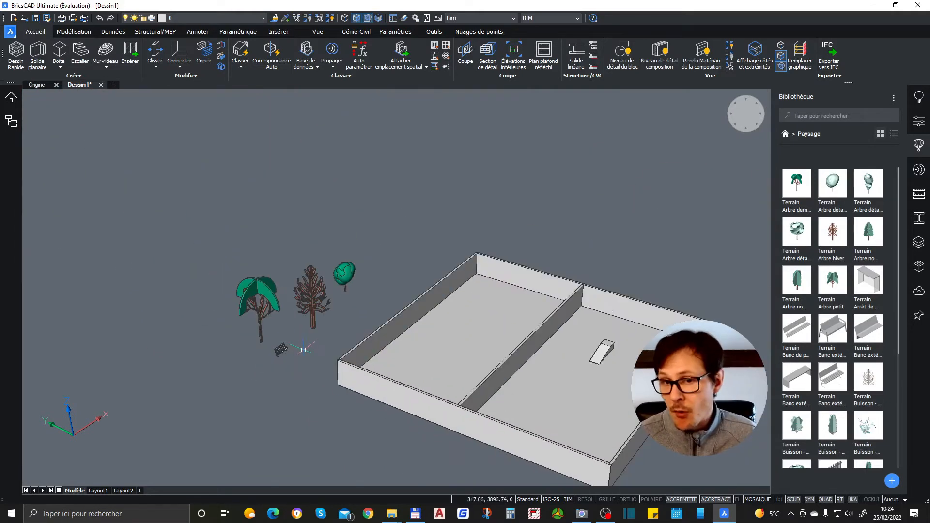
pyautogui.scroll(-3, 318, 307)
pyautogui.scroll(2, 442, 326)
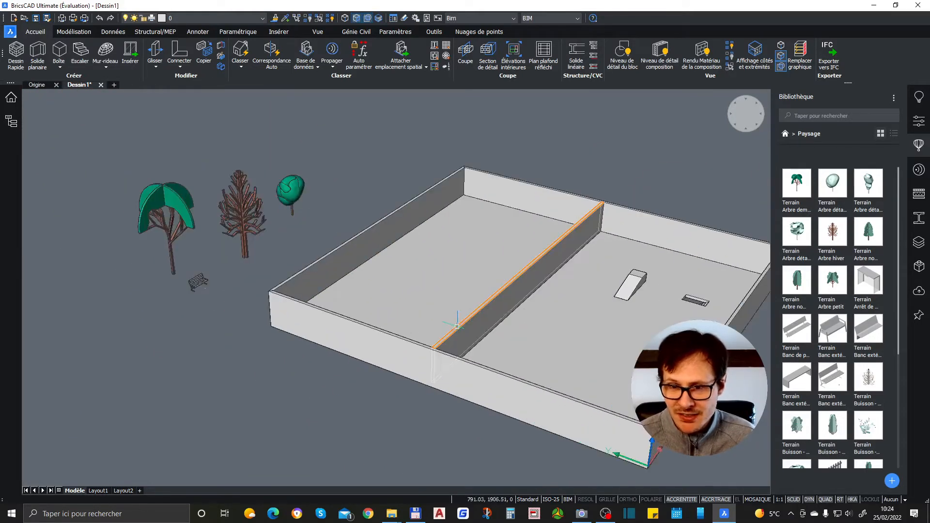
pyautogui.scroll(-2, 279, 252)
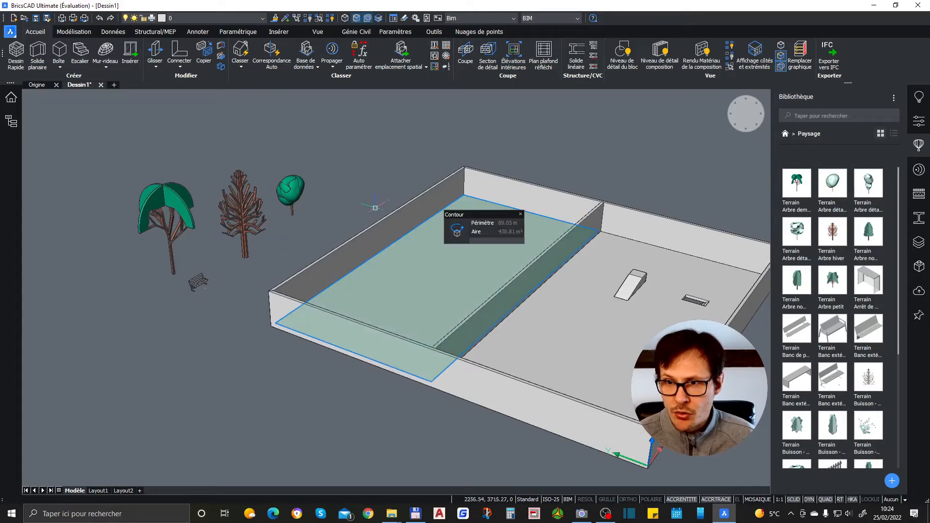
pyautogui.scroll(-1, 286, 223)
pyautogui.scroll(3, 533, 192)
pyautogui.scroll(-2, 584, 354)
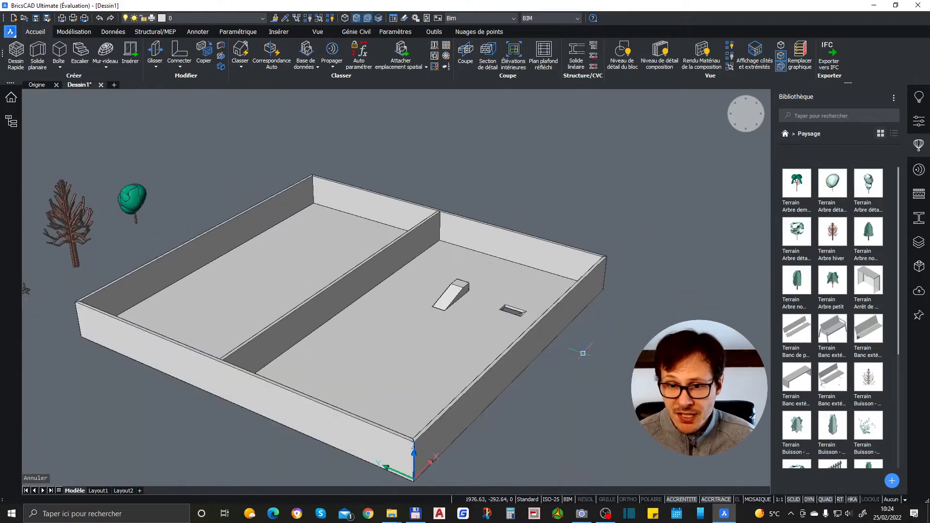
# Select the ramp and look through the available details, material compositions and drawing layers.
pyautogui.scroll(2, 444, 297)
pyautogui.doubleClick(451, 289)
pyautogui.click(521, 315)
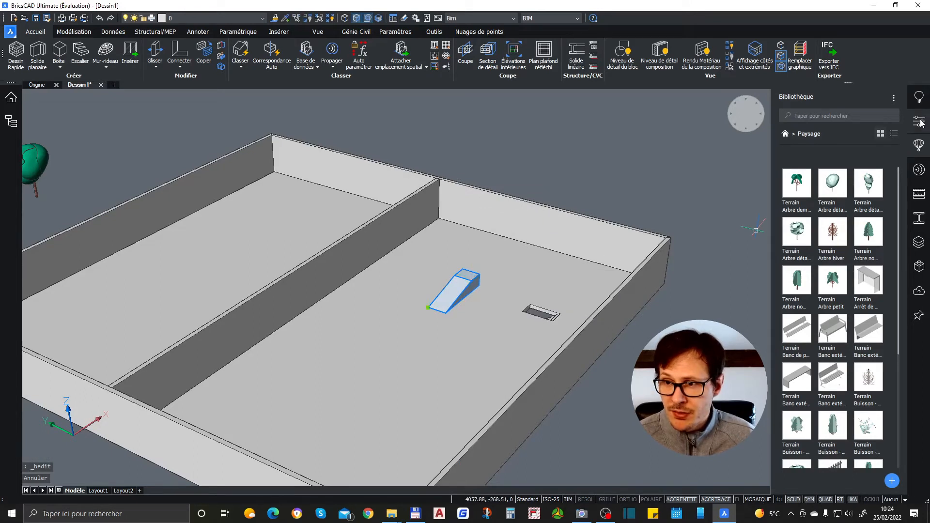
pyautogui.click(920, 169)
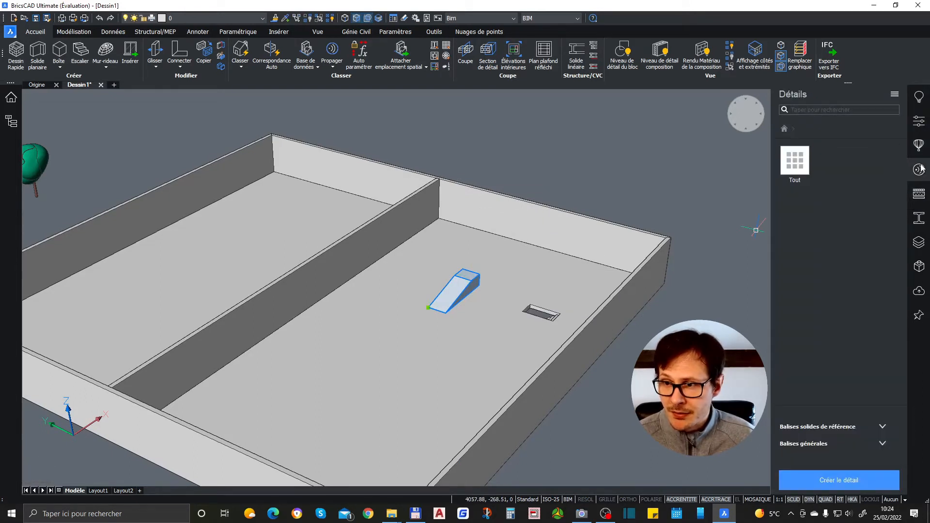
pyautogui.click(920, 199)
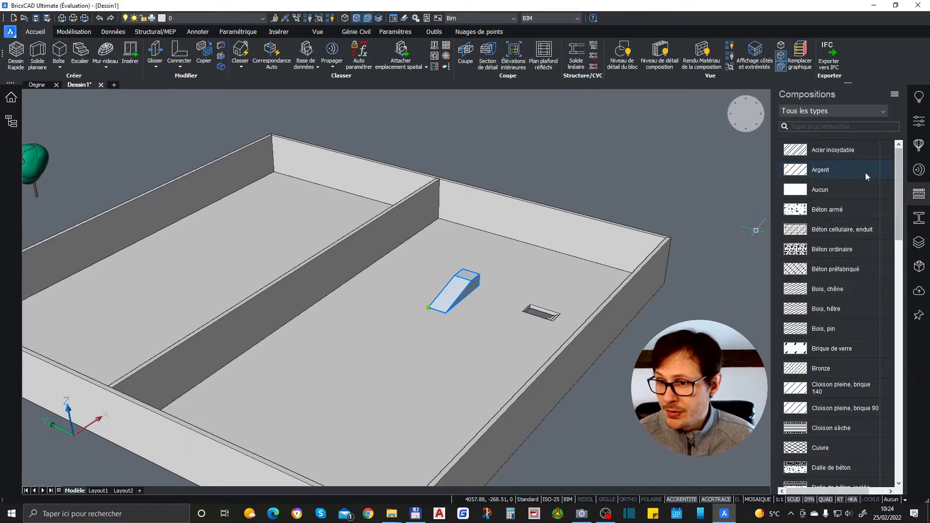
pyautogui.click(920, 256)
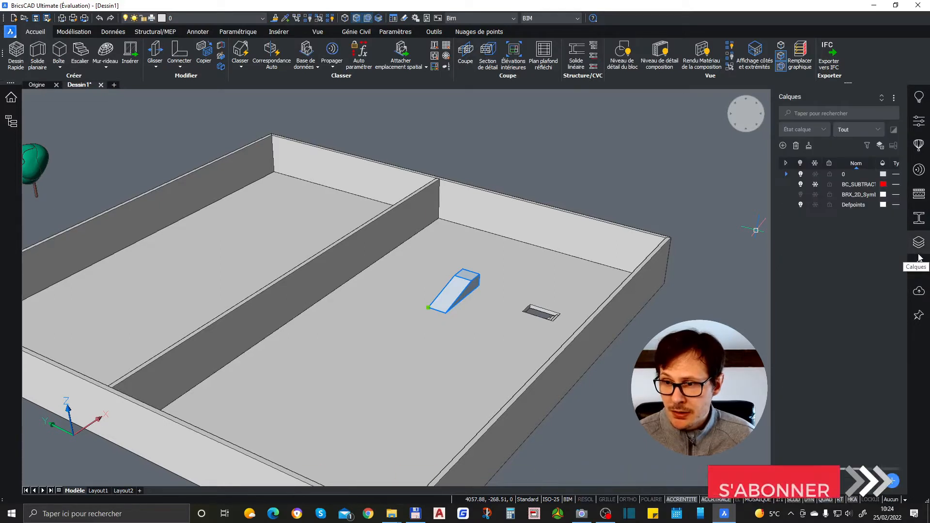
pyautogui.click(921, 215)
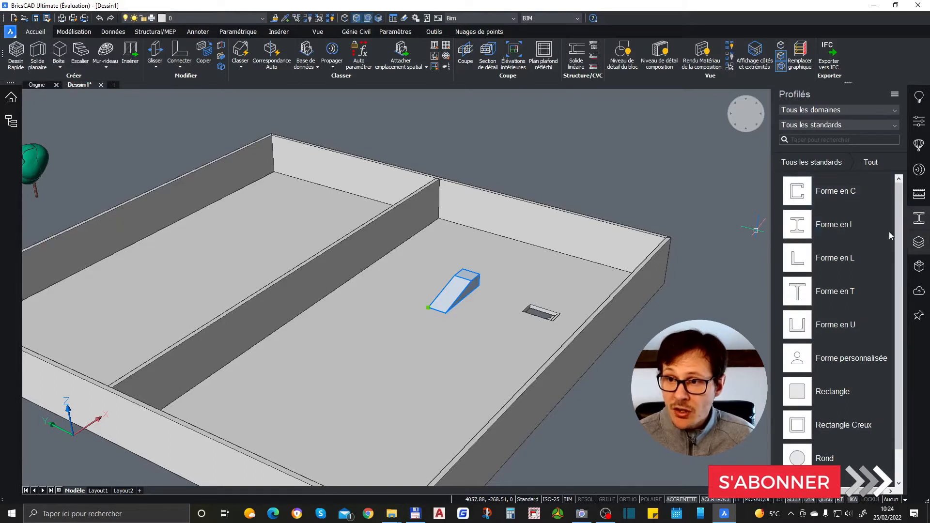
pyautogui.click(841, 222)
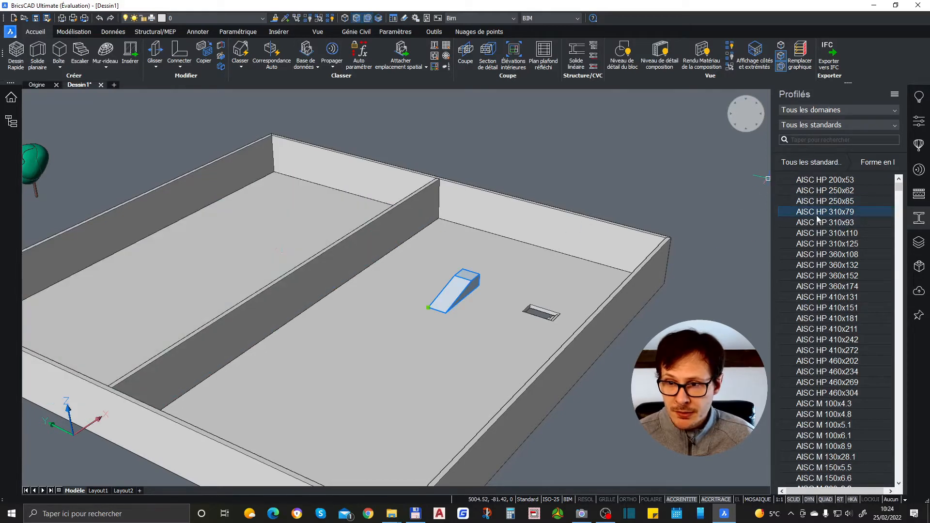
pyautogui.click(826, 224)
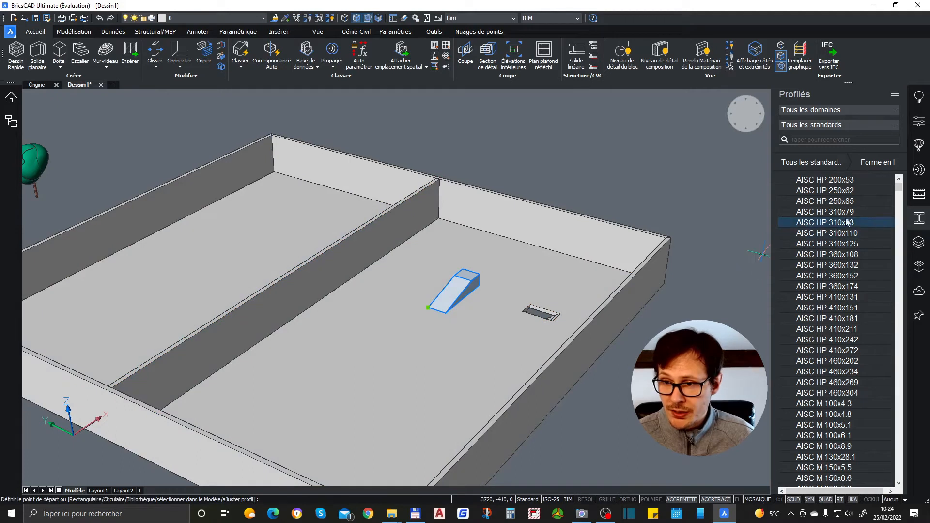
# Insert the Baie vitrée bay window in the ramp room's front outer wall, about 510 cm from the outer corner.
pyautogui.click(920, 147)
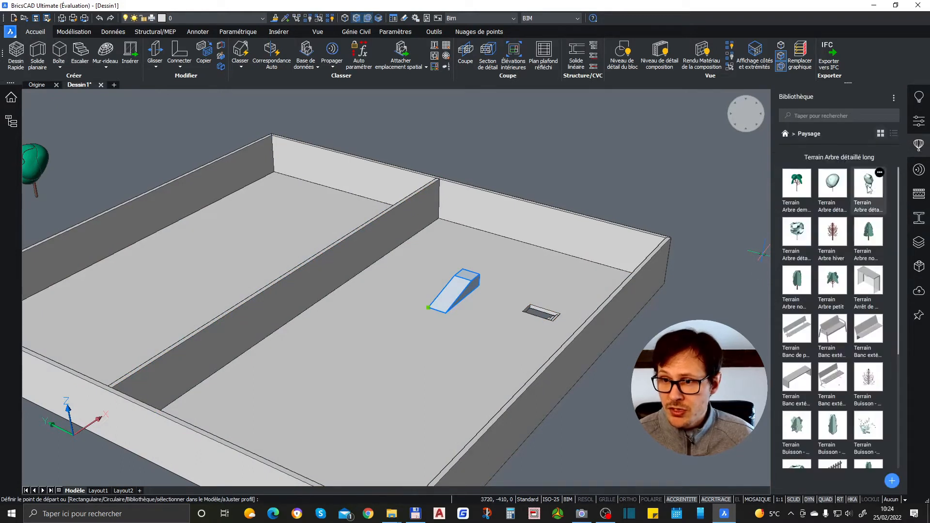
pyautogui.click(786, 135)
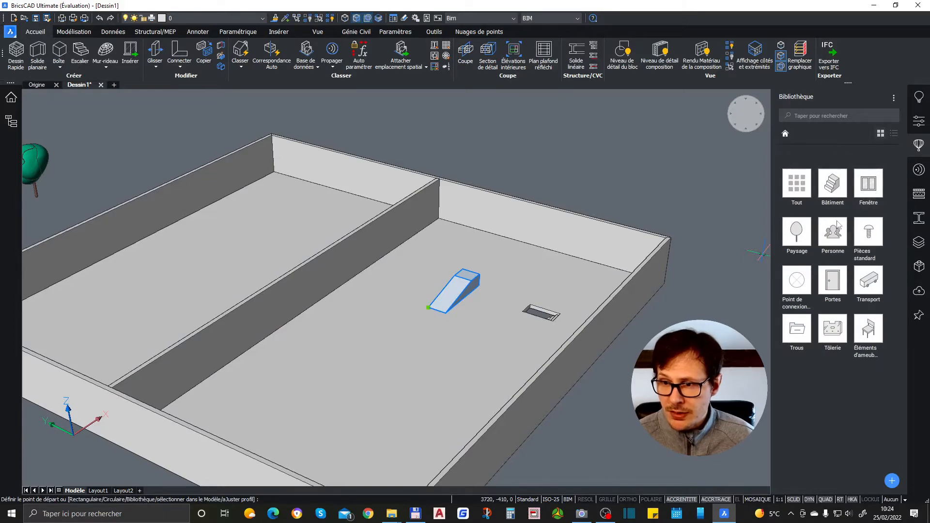
pyautogui.click(870, 183)
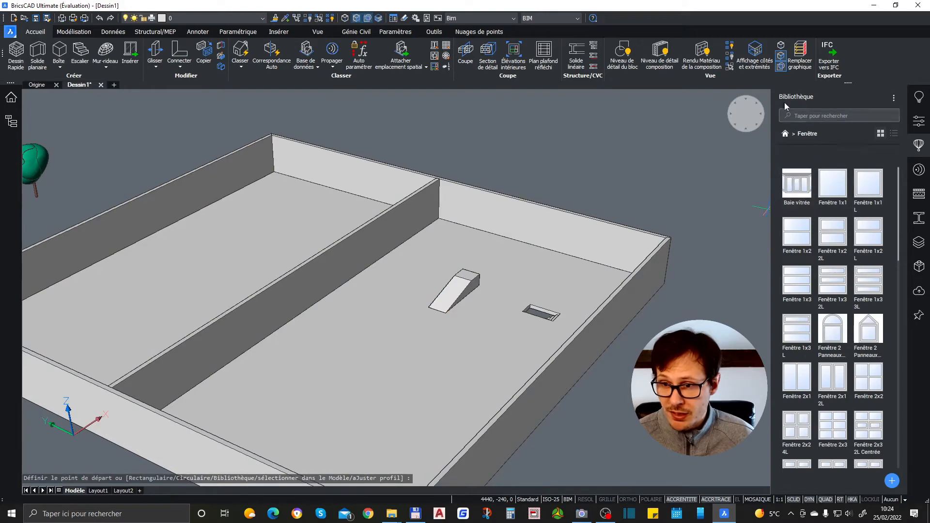
pyautogui.click(797, 183)
pyautogui.scroll(-5, 581, 264)
pyautogui.scroll(5, 571, 247)
pyautogui.scroll(-5, 564, 281)
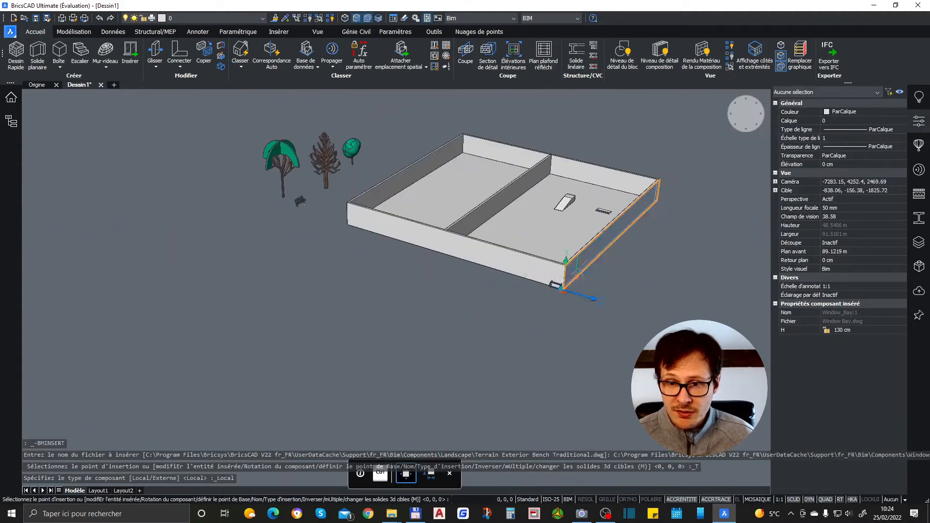
pyautogui.scroll(5, 561, 288)
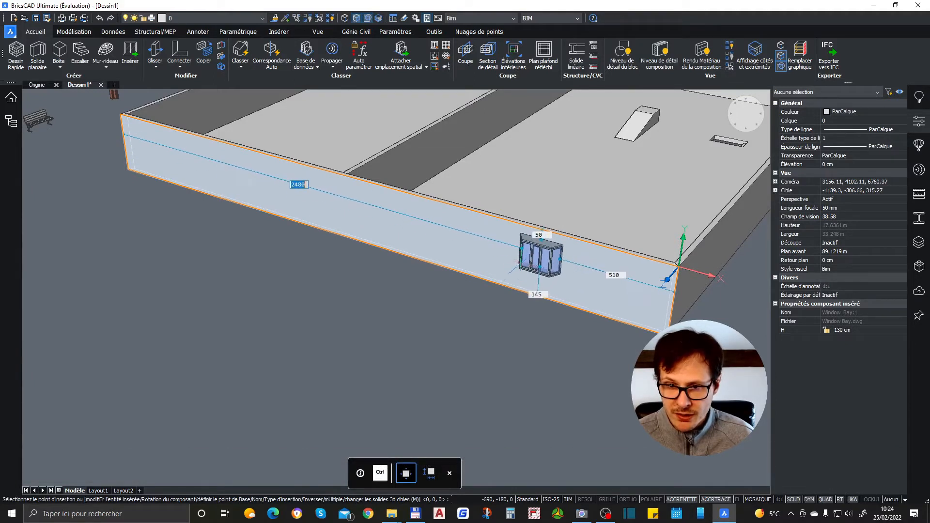
pyautogui.click(539, 268)
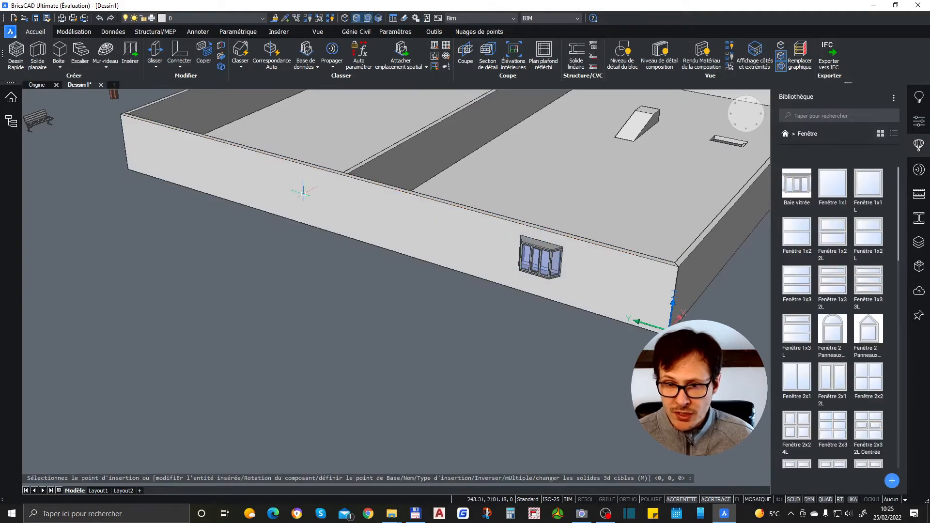
# Insert the Fenêtre 1x1 window in the same outer wall, between the bay window and the partition wall.
pyautogui.click(832, 183)
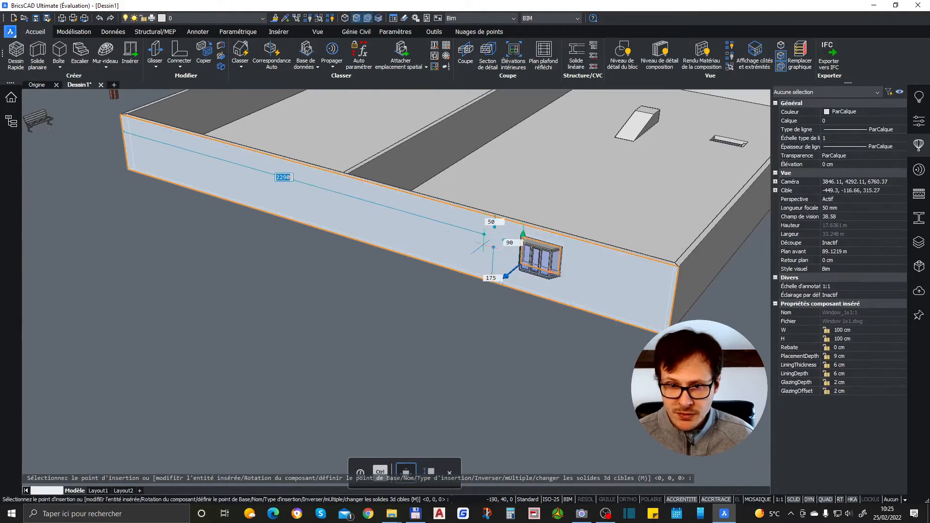
pyautogui.click(460, 230)
pyautogui.scroll(-5, 560, 260)
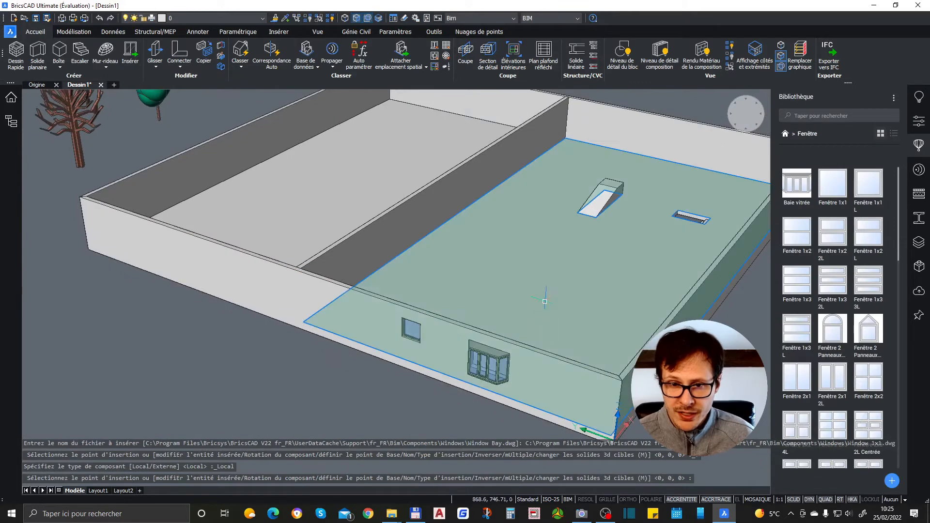
# Examine both inserted windows from inside and outside the wall, and the whole building from several distances.
pyautogui.scroll(10, 494, 376)
pyautogui.keyDown('shift'); pyautogui.moveTo(494, 376); pyautogui.dragTo(280, 336, button='middle'); pyautogui.keyUp('shift')
pyautogui.scroll(5, 432, 232)
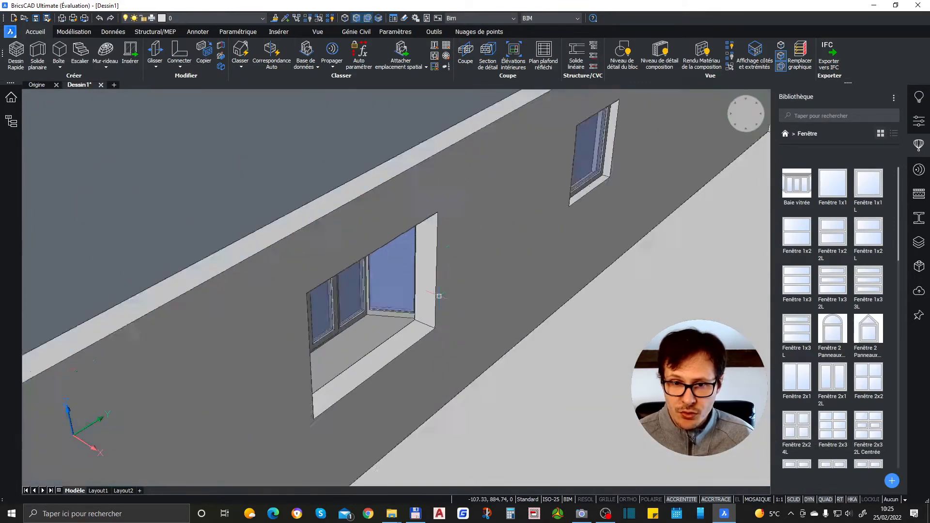
pyautogui.scroll(-6, 446, 291)
pyautogui.keyDown('shift'); pyautogui.moveTo(643, 211); pyautogui.dragTo(533, 218, button='middle'); pyautogui.keyUp('shift')
pyautogui.scroll(4, 349, 177)
pyautogui.scroll(-5, 465, 272)
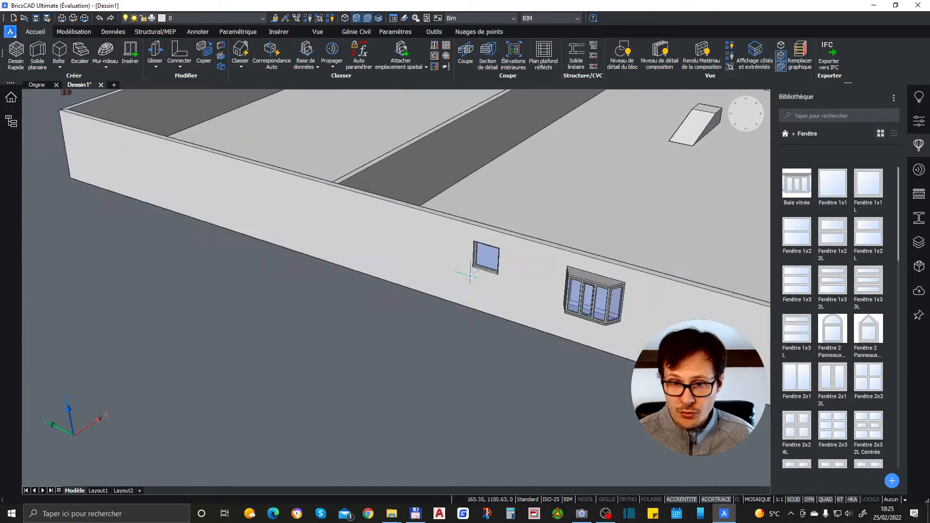
pyautogui.scroll(-4, 419, 348)
pyautogui.scroll(3, 419, 348)
pyautogui.scroll(-3, 436, 315)
pyautogui.scroll(4, 533, 261)
pyautogui.scroll(-2, 602, 236)
pyautogui.moveTo(508, 316)
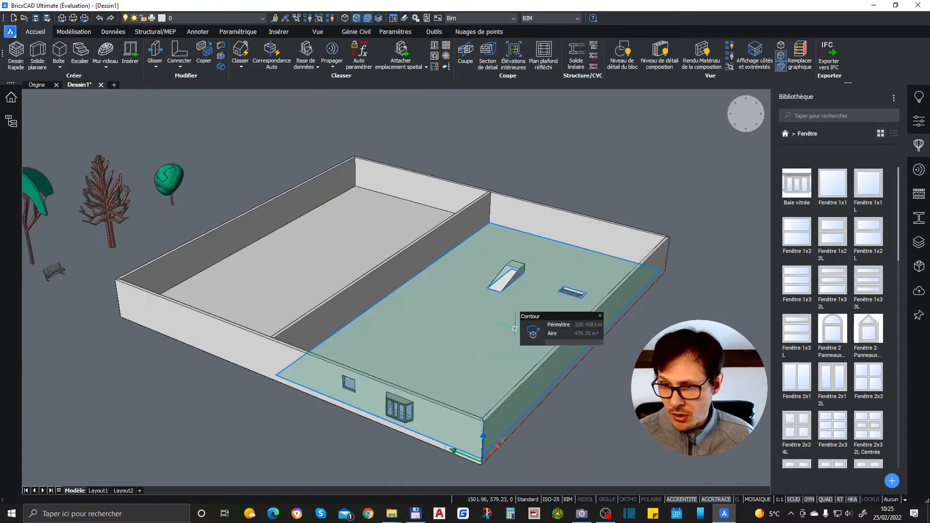
# Insert the Porte Ext pleine door in the other room's front outer wall, about 830 cm from the building corner and 20 cm above the wall base.
pyautogui.click(785, 134)
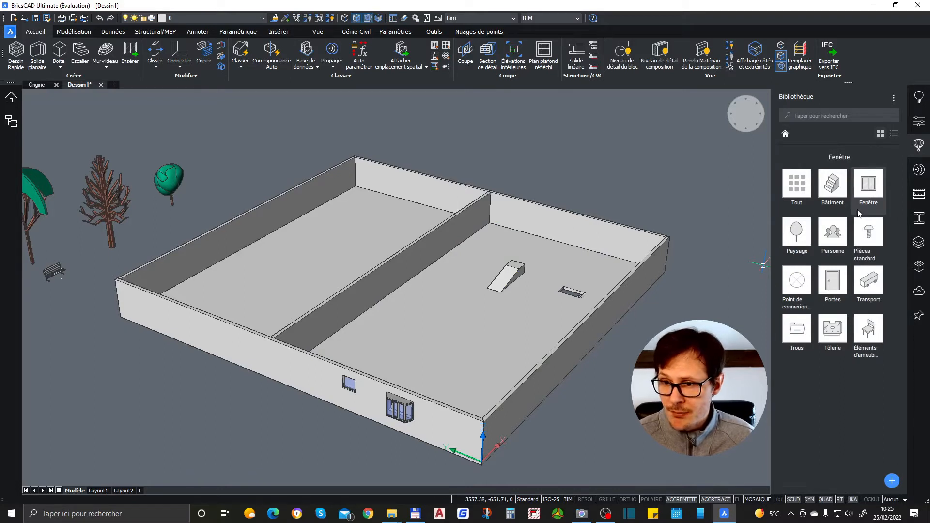
pyautogui.click(831, 280)
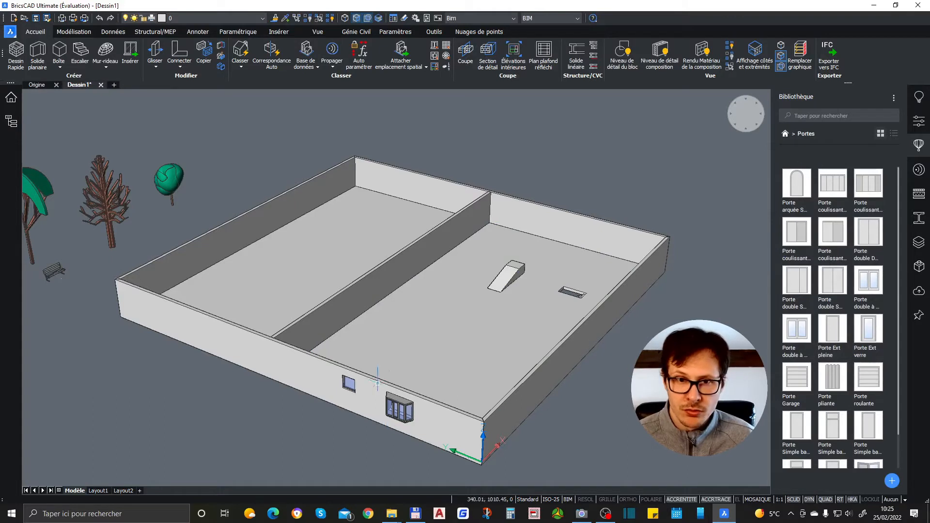
pyautogui.moveTo(327, 354)
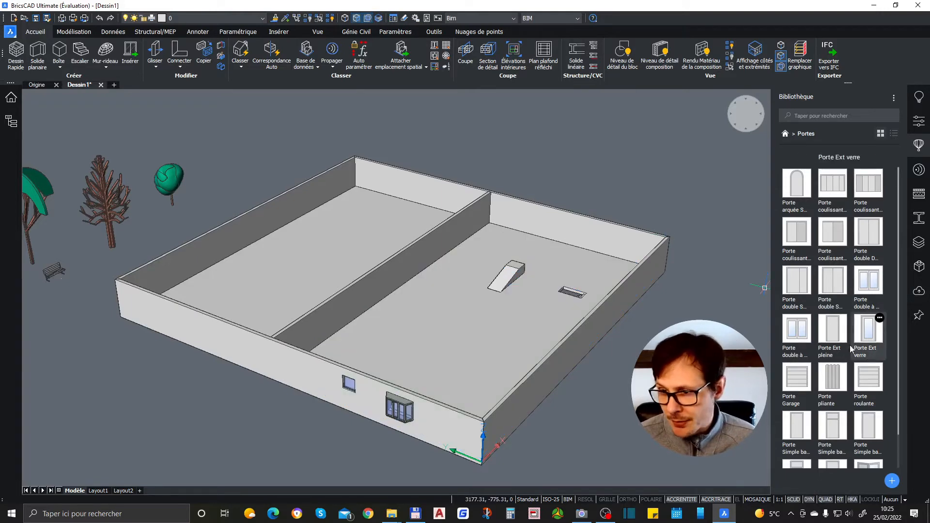
pyautogui.click(837, 324)
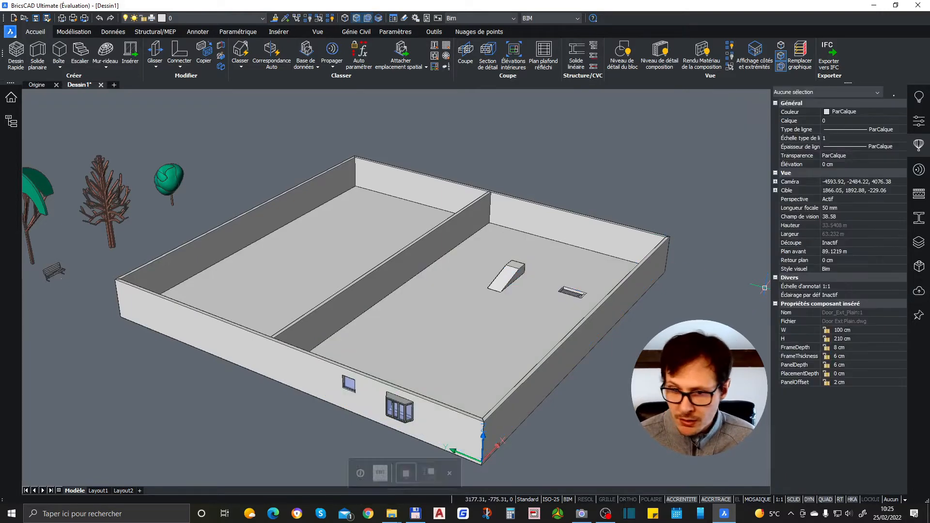
pyautogui.scroll(-5, 366, 329)
pyautogui.scroll(5, 364, 330)
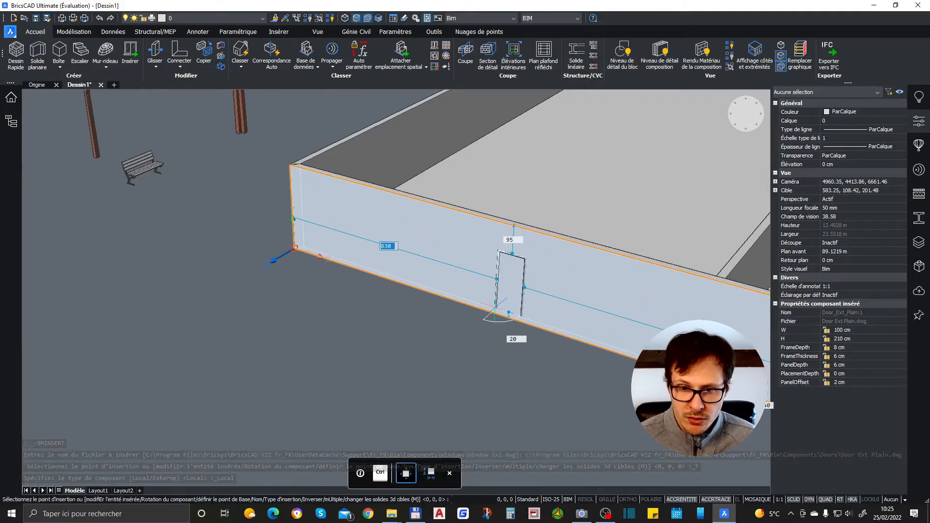
pyautogui.click(509, 312)
pyautogui.moveTo(551, 276)
pyautogui.keyDown('shift'); pyautogui.mouseDown(button='middle')
pyautogui.moveTo(494, 340)
pyautogui.moveTo(304, 278)
pyautogui.moveTo(255, 289)
pyautogui.moveTo(316, 302)
pyautogui.moveTo(500, 295)
pyautogui.moveTo(546, 278)
pyautogui.moveTo(501, 316)
pyautogui.moveTo(270, 259)
pyautogui.moveTo(277, 272)
pyautogui.moveTo(542, 287)
pyautogui.mouseUp(button='middle'); pyautogui.keyUp('shift')
pyautogui.scroll(-6, 538, 283)
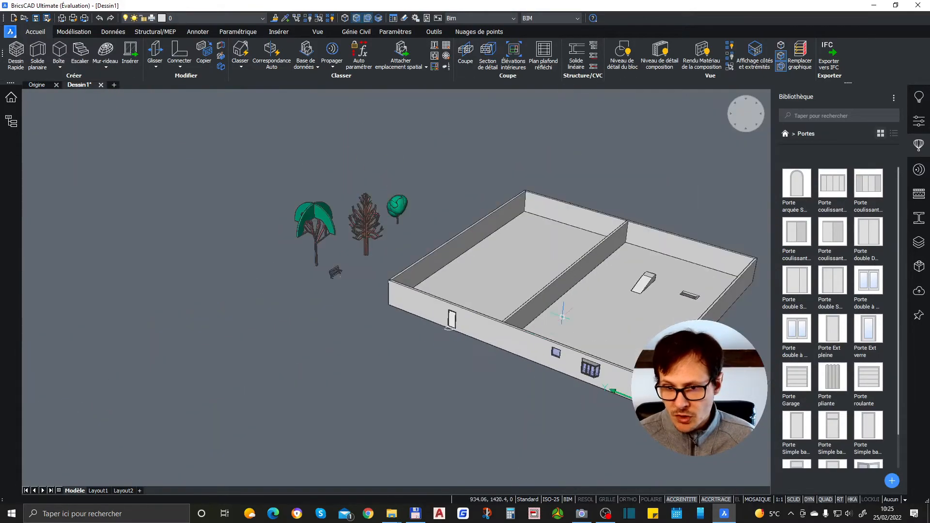
# Insert the single-swing Porte arquée door at floor level in the partition wall between the two rooms.
pyautogui.scroll(10, 547, 332)
pyautogui.scroll(-5, 586, 275)
pyautogui.click(797, 183)
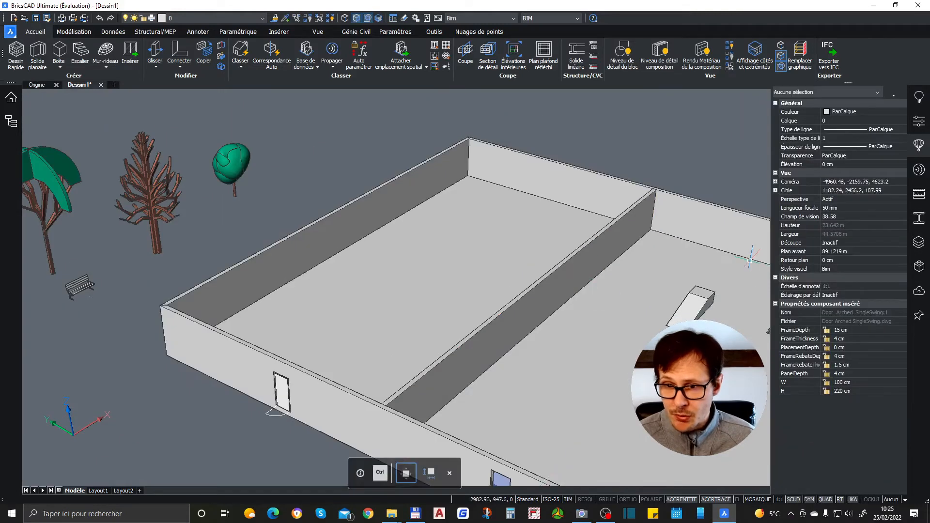
pyautogui.scroll(8, 637, 299)
pyautogui.keyDown('shift'); pyautogui.moveTo(540, 311); pyautogui.dragTo(321, 286, button='middle'); pyautogui.keyUp('shift')
pyautogui.click(505, 403)
pyautogui.scroll(-5, 553, 244)
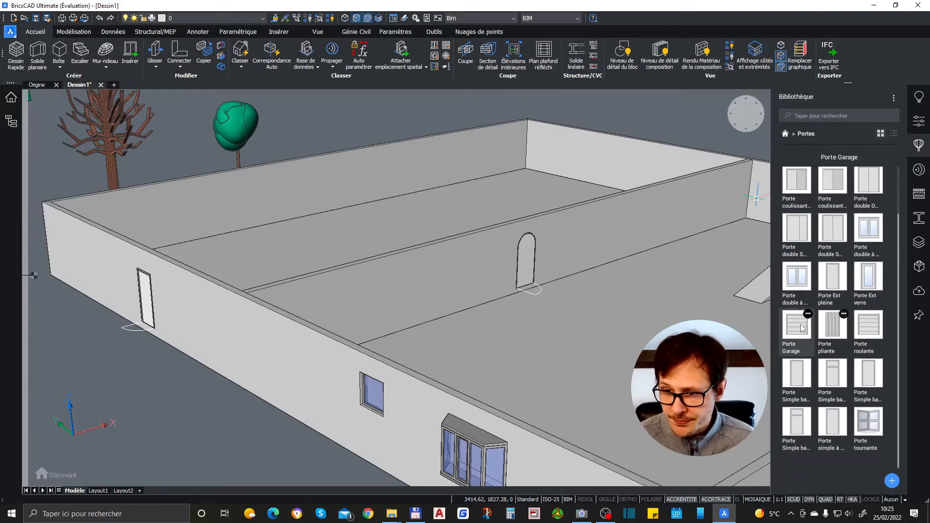
# Insert the Porte tournante revolving door in the outer wall on the side of the trees.
pyautogui.scroll(-1, 833, 407)
pyautogui.click(872, 441)
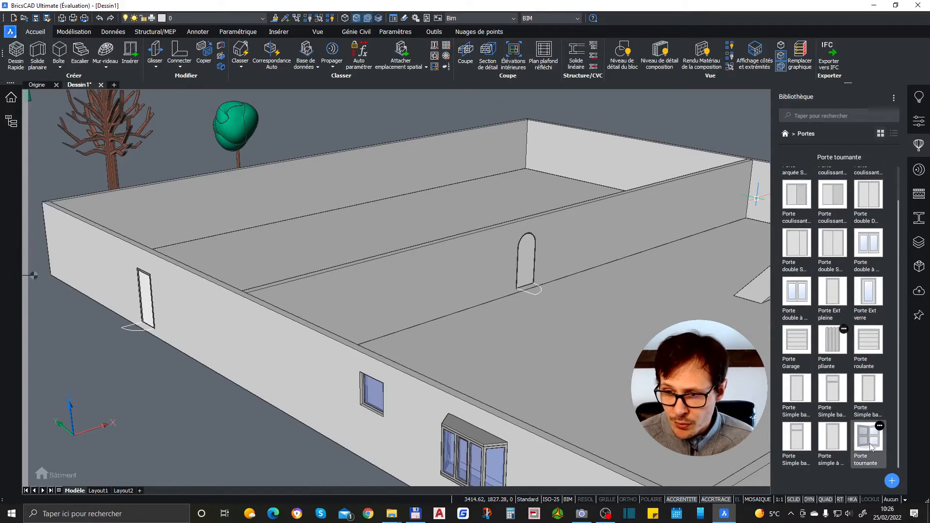
pyautogui.scroll(-3, 658, 311)
pyautogui.scroll(5, 657, 310)
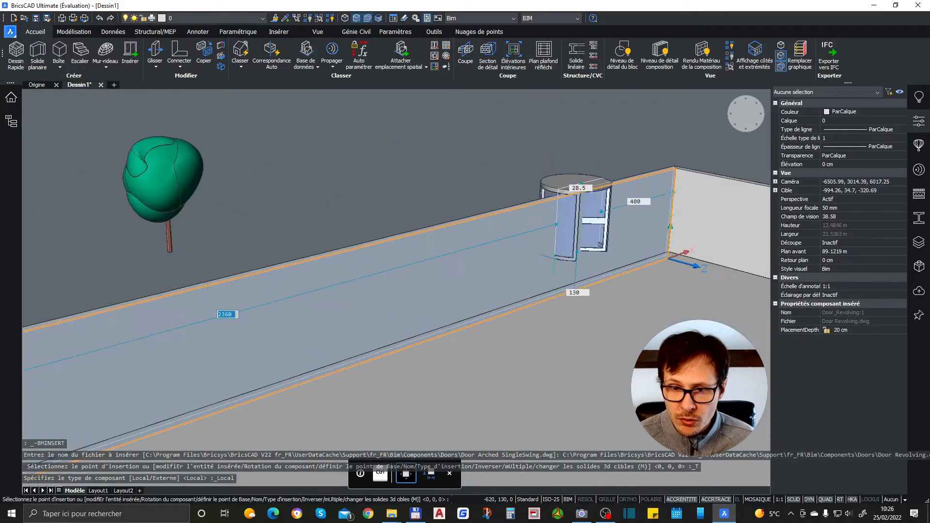
pyautogui.click(484, 306)
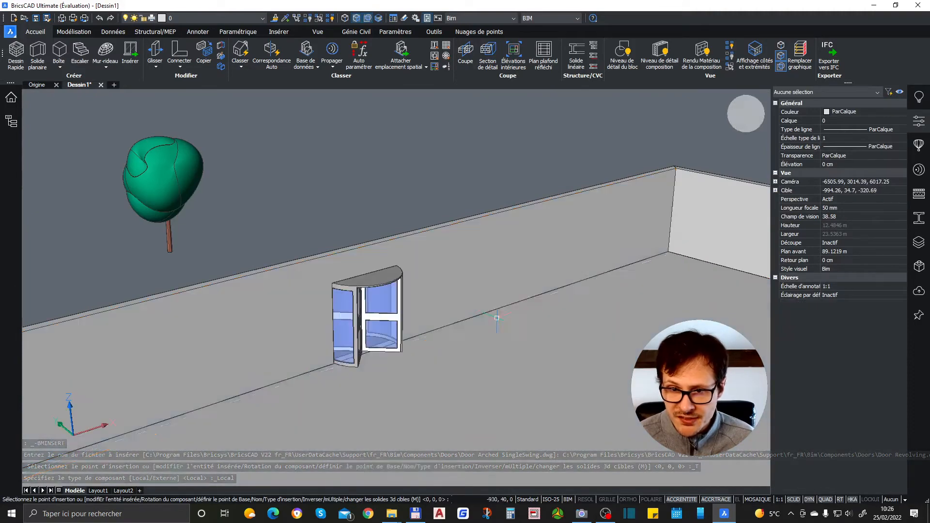
pyautogui.keyDown('shift'); pyautogui.moveTo(515, 346); pyautogui.dragTo(423, 323, button='middle'); pyautogui.keyUp('shift')
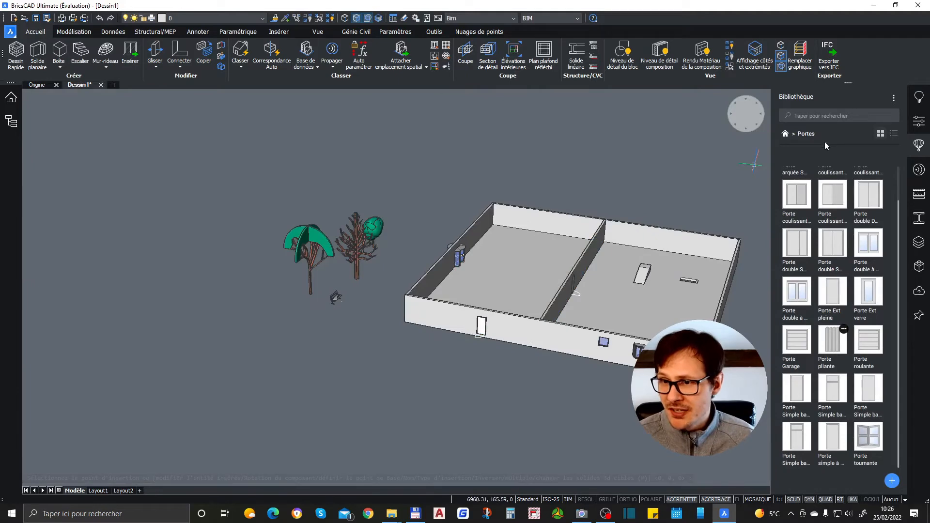
# Insert the Fille avec Lunettes figure on the floor of the room with the revolving door.
pyautogui.click(785, 134)
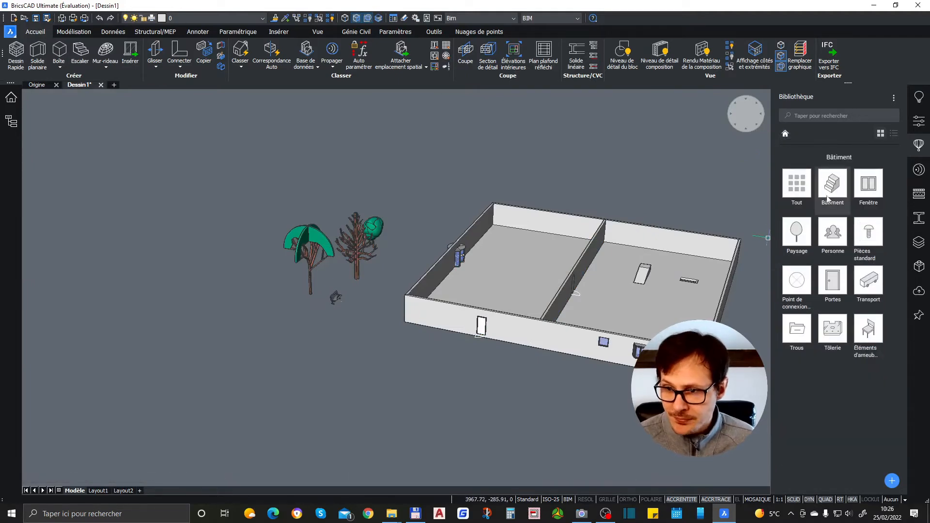
pyautogui.click(833, 234)
pyautogui.click(797, 233)
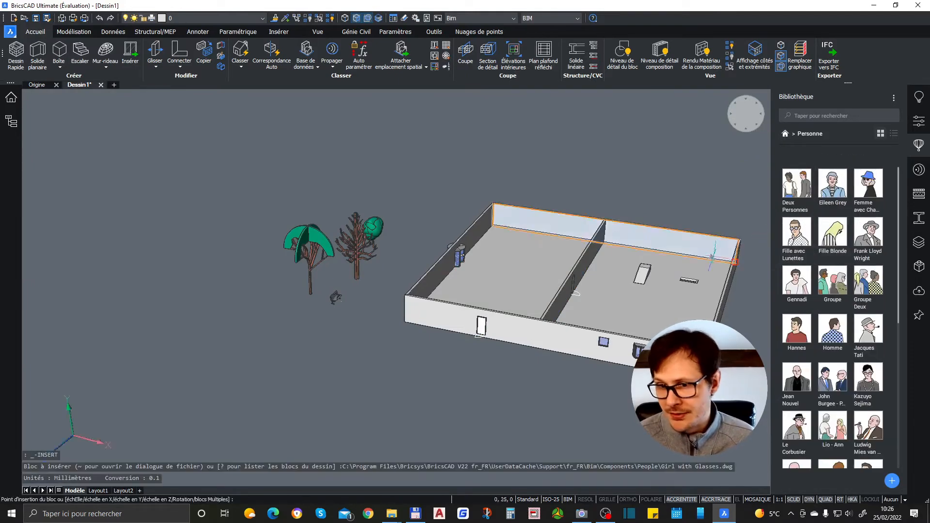
pyautogui.scroll(5, 484, 272)
pyautogui.click(478, 274)
pyautogui.keyDown('shift'); pyautogui.moveTo(543, 322); pyautogui.dragTo(588, 263, button='middle'); pyautogui.keyUp('shift')
pyautogui.scroll(-5, 581, 261)
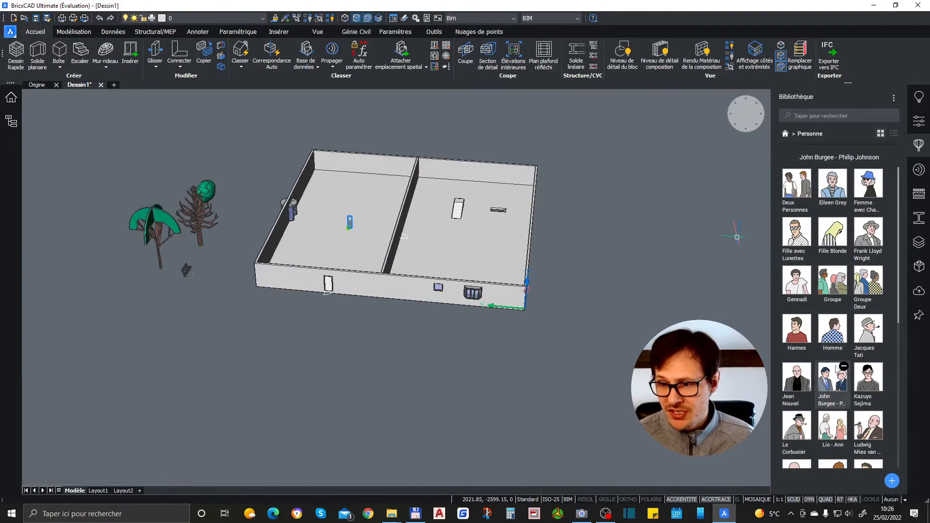
# Insert the John Burgee - Philip Johnson figure on the floor of the ramp room, between the arched door and the windows.
pyautogui.click(820, 367)
pyautogui.scroll(4, 445, 227)
pyautogui.click(437, 328)
pyautogui.keyDown('shift'); pyautogui.moveTo(437, 327); pyautogui.dragTo(491, 316, button='middle'); pyautogui.keyUp('shift')
pyautogui.scroll(-4, 542, 286)
pyautogui.scroll(3, 377, 194)
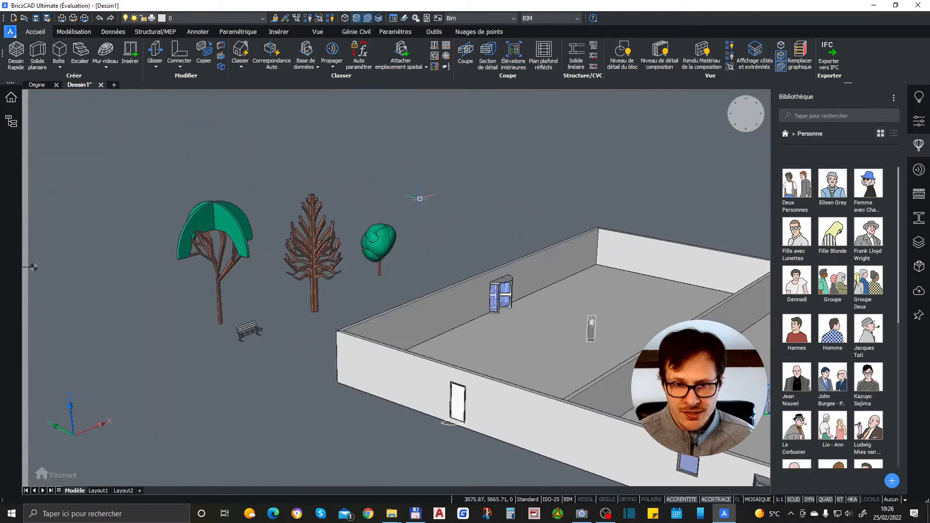
pyautogui.scroll(-3, 428, 250)
pyautogui.scroll(2, 717, 254)
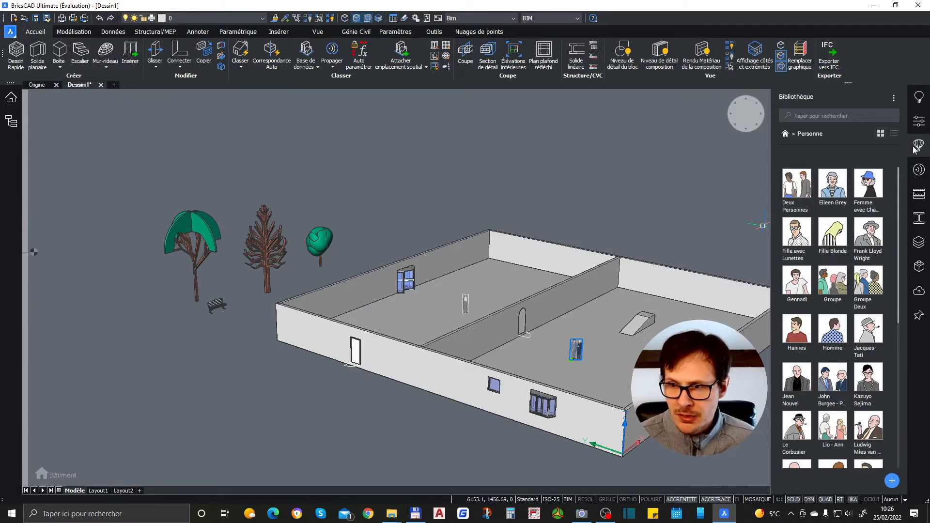
# Browse the library's standard parts through the piping category to the Réducteurs folder.
pyautogui.click(785, 135)
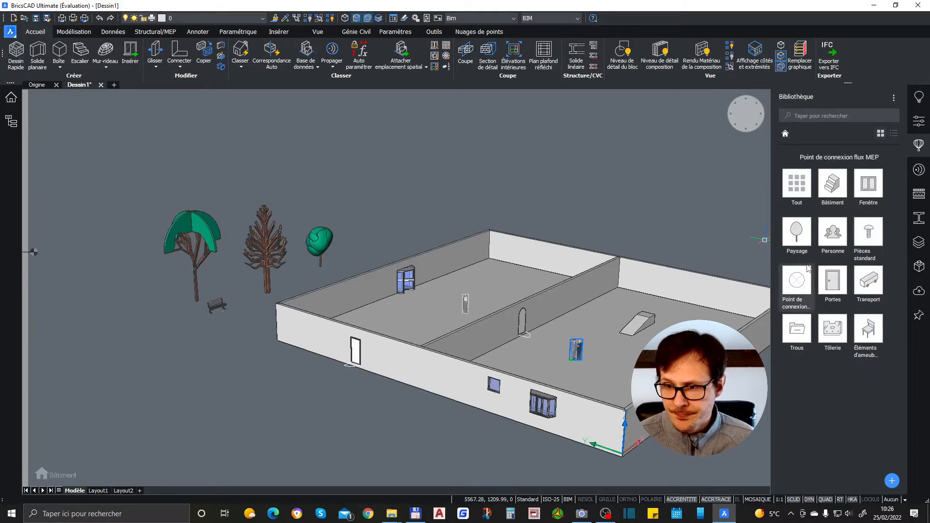
pyautogui.click(870, 234)
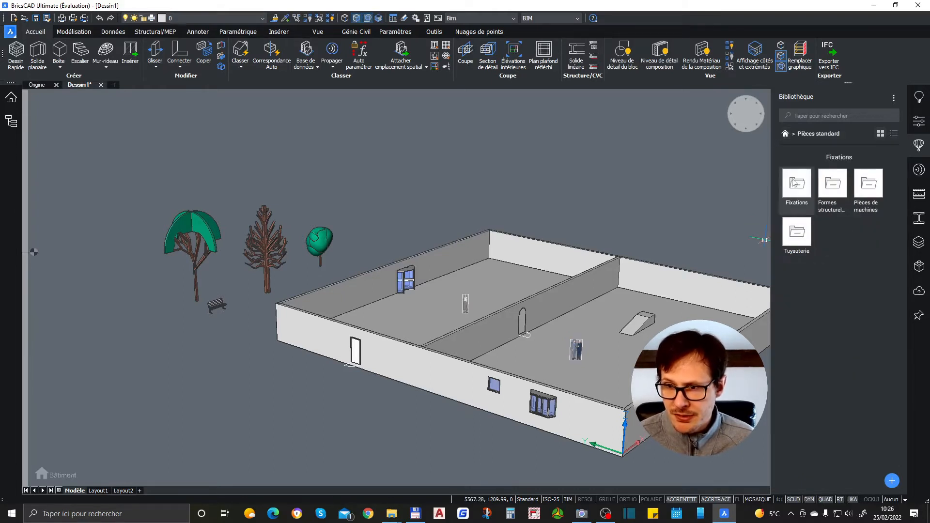
pyautogui.click(802, 244)
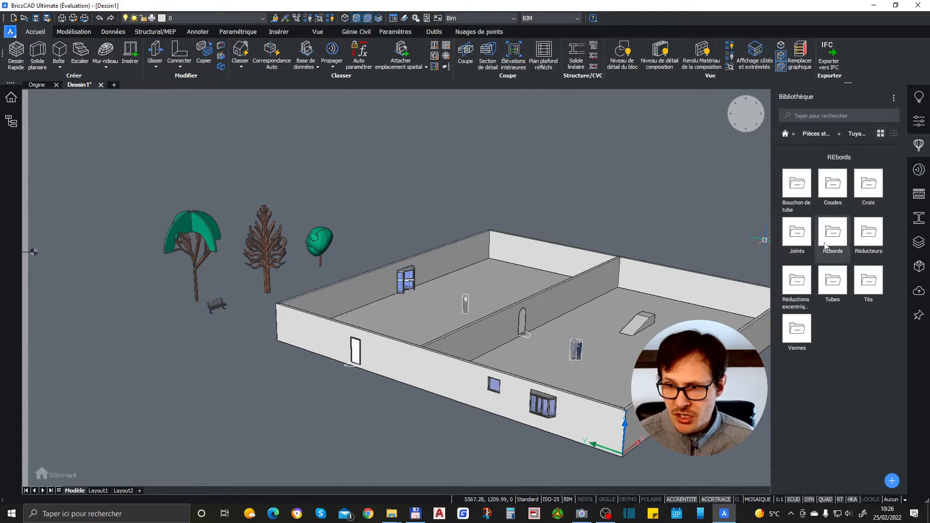
pyautogui.click(870, 232)
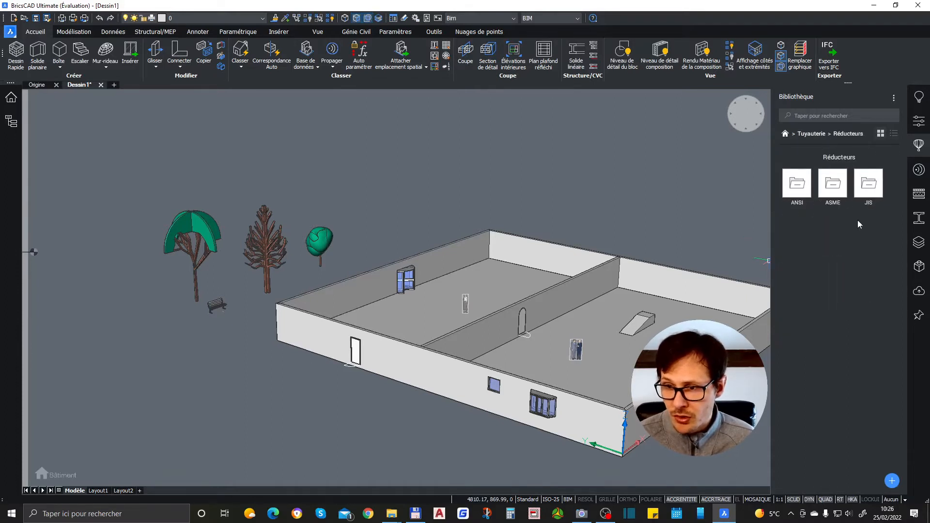
# Insert the classic car from the Transport category on the ground outside the building, near the corner closest to the bench.
pyautogui.click(783, 135)
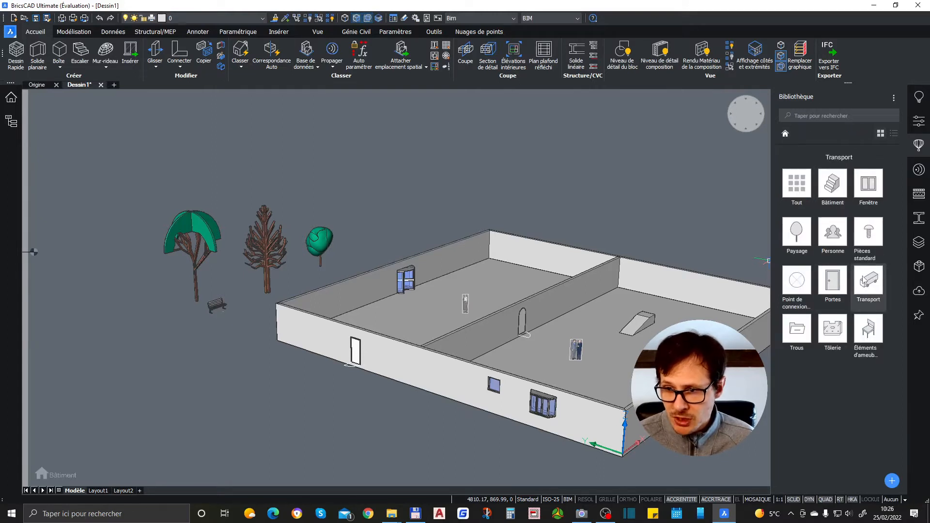
pyautogui.click(859, 282)
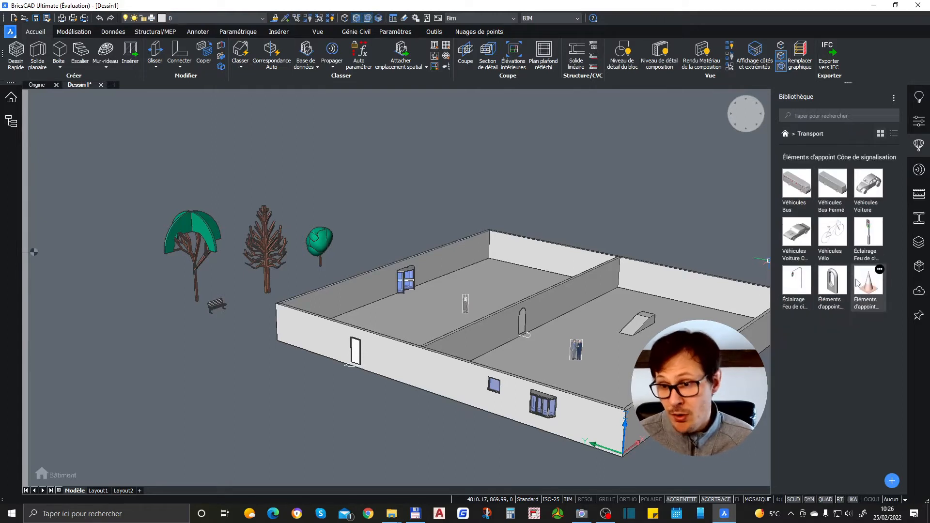
pyautogui.click(799, 228)
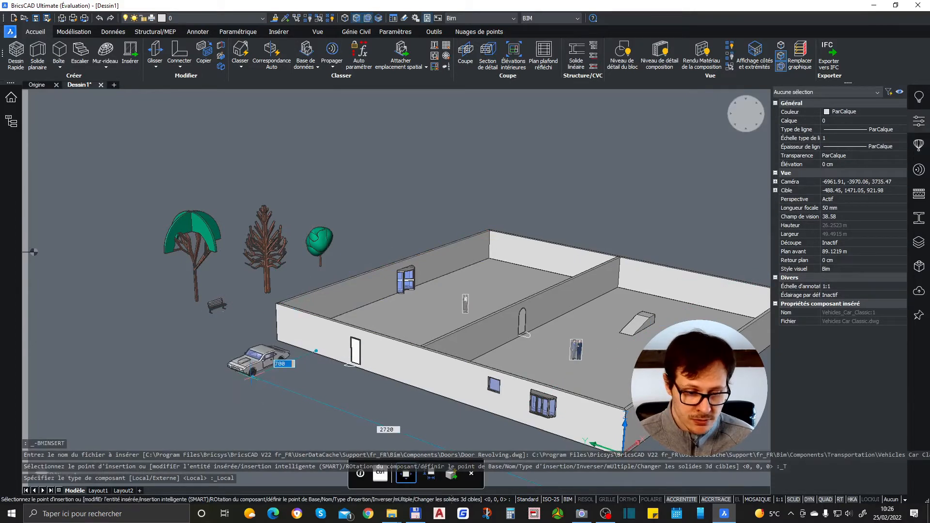
pyautogui.click(252, 377)
pyautogui.scroll(3, 264, 390)
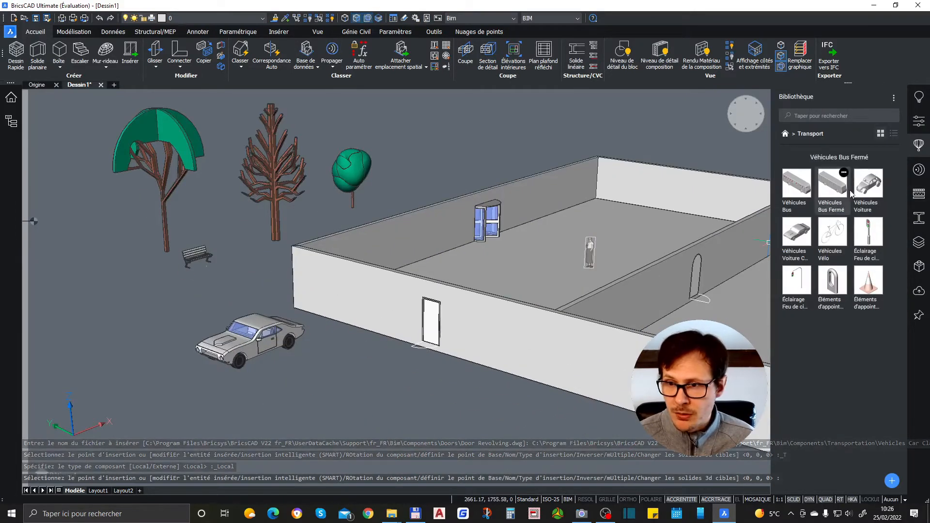
# Insert the Véhicules Bus Fermé component on the ground outside, on the far side of the car from the building.
pyautogui.click(833, 184)
pyautogui.scroll(-2, 551, 345)
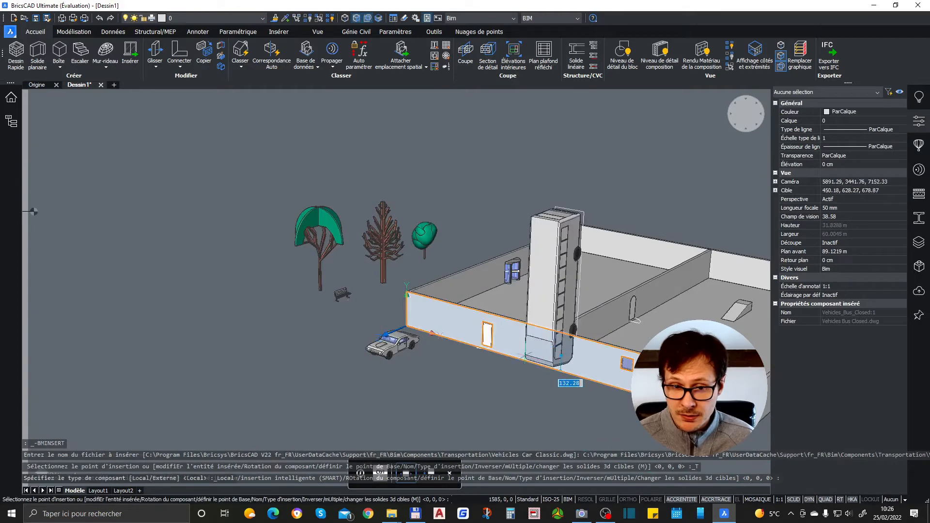
pyautogui.click(310, 359)
pyautogui.scroll(3, 310, 359)
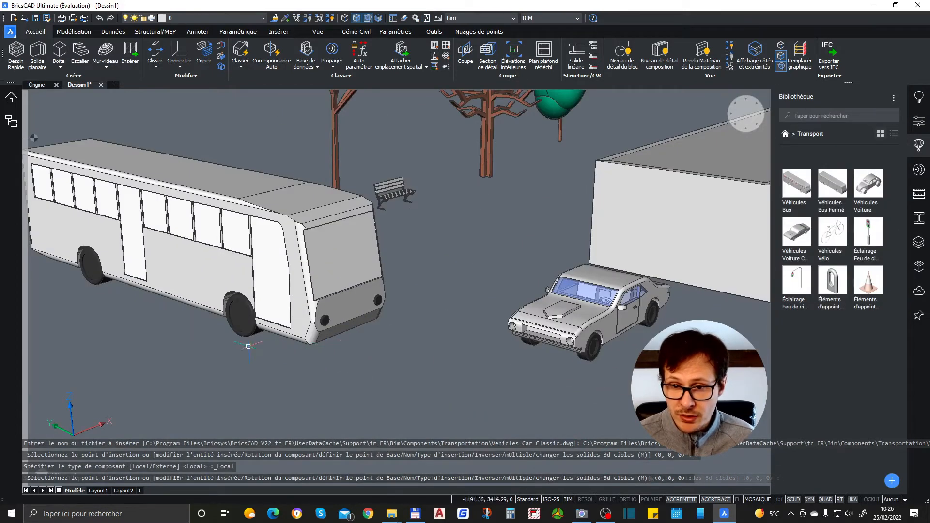
pyautogui.scroll(-5, 248, 347)
pyautogui.press('Escape')
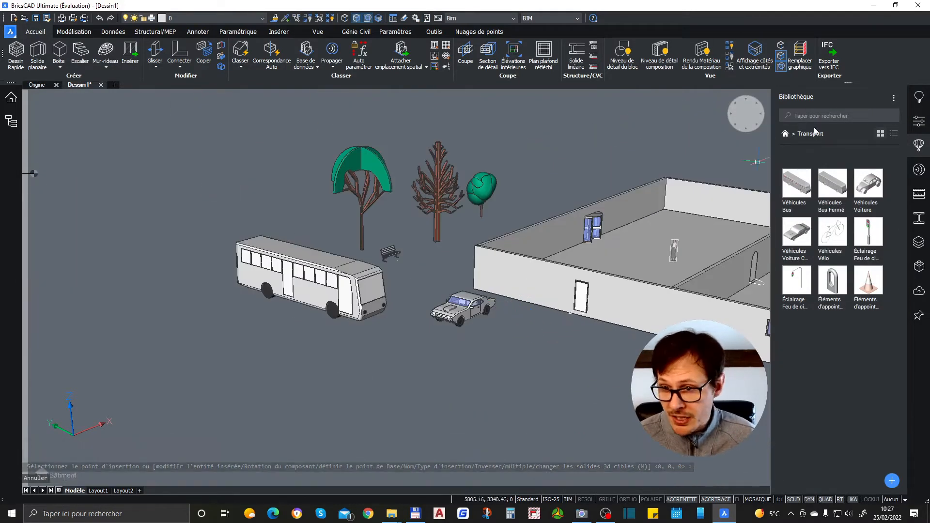
# Insert the Cuisine Fourneau oven from Éléments d'ameublement against the revolving-door wall, near the room's far corner.
pyautogui.click(785, 135)
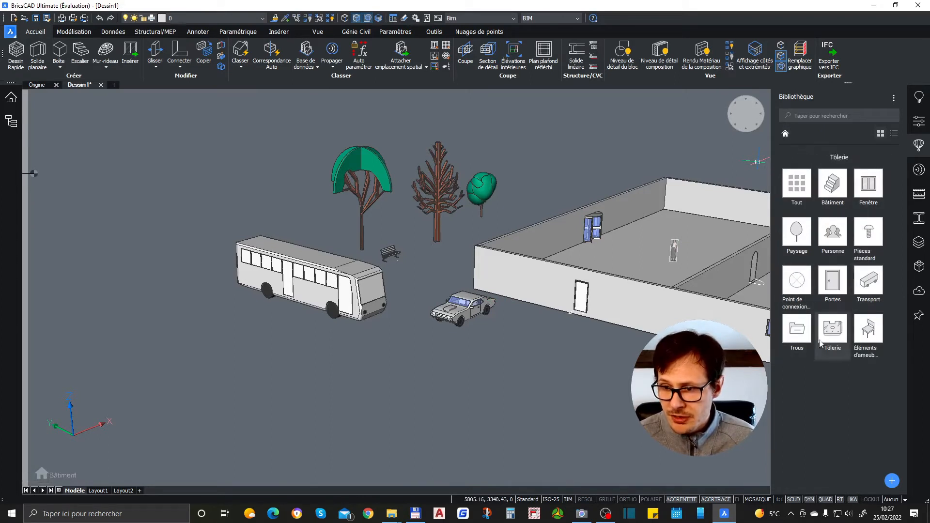
pyautogui.click(869, 334)
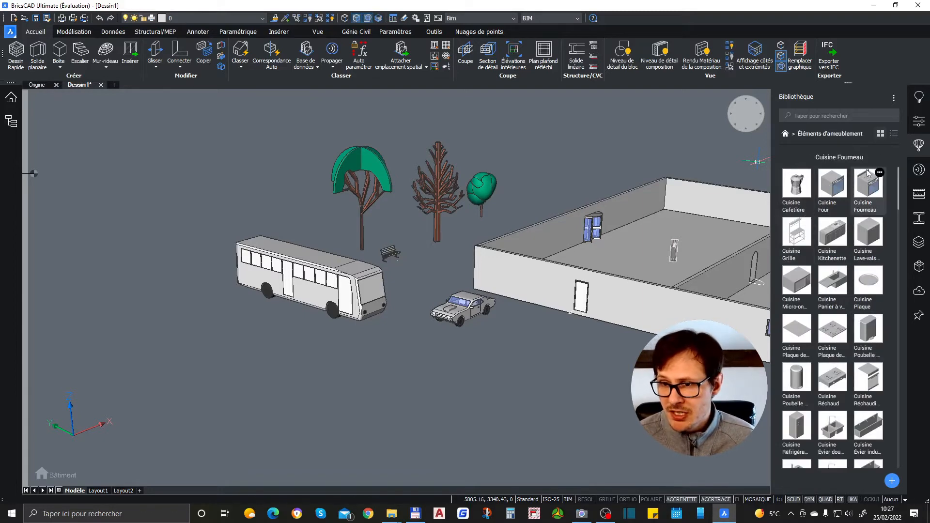
pyautogui.click(861, 189)
pyautogui.scroll(5, 561, 303)
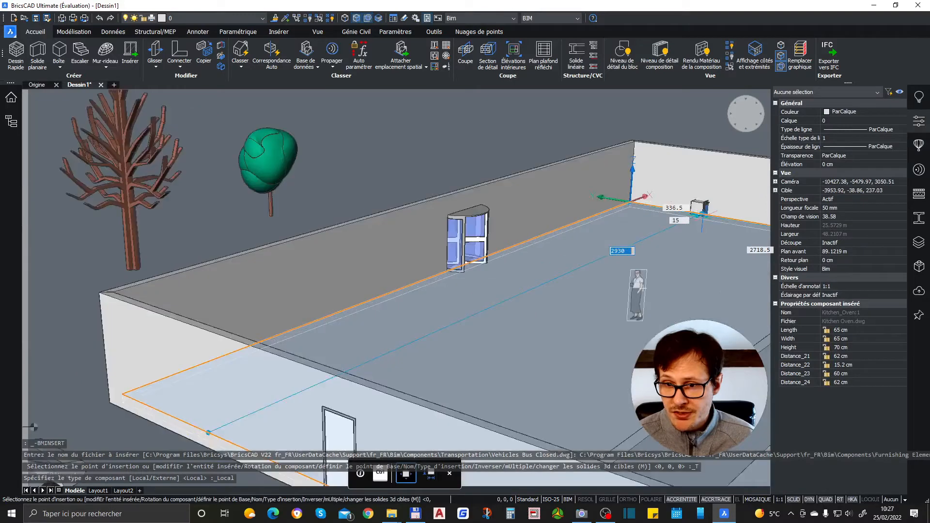
pyautogui.scroll(5, 434, 271)
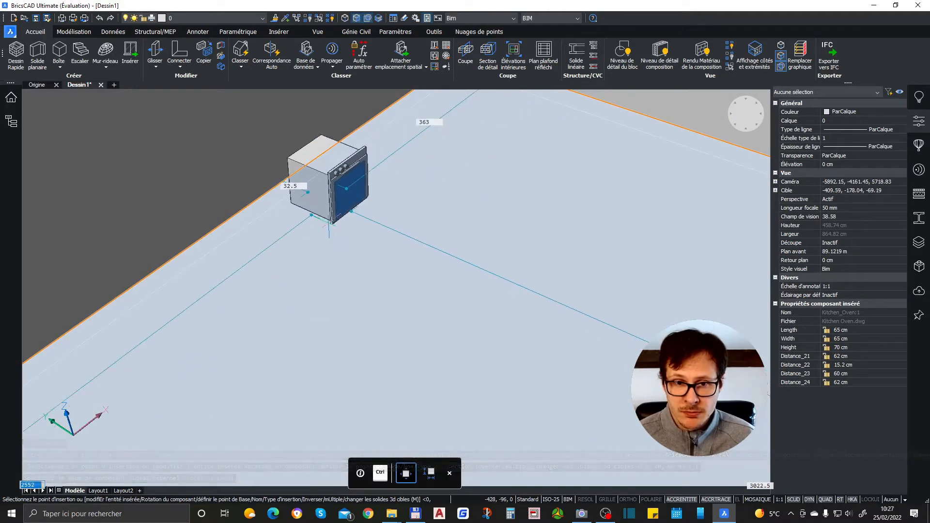
pyautogui.click(319, 217)
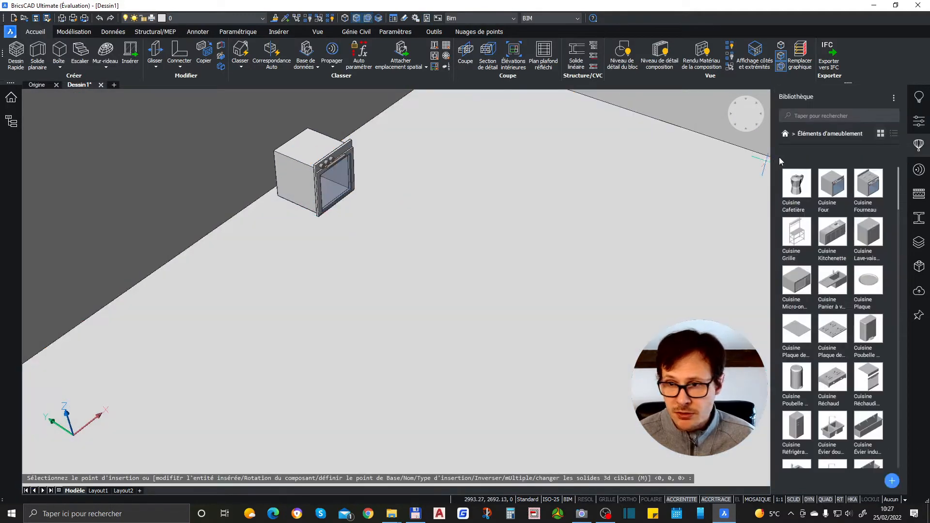
# Insert the Cuisine Cafetière coffee pot on the top face of the oven.
pyautogui.click(796, 184)
pyautogui.scroll(5, 301, 134)
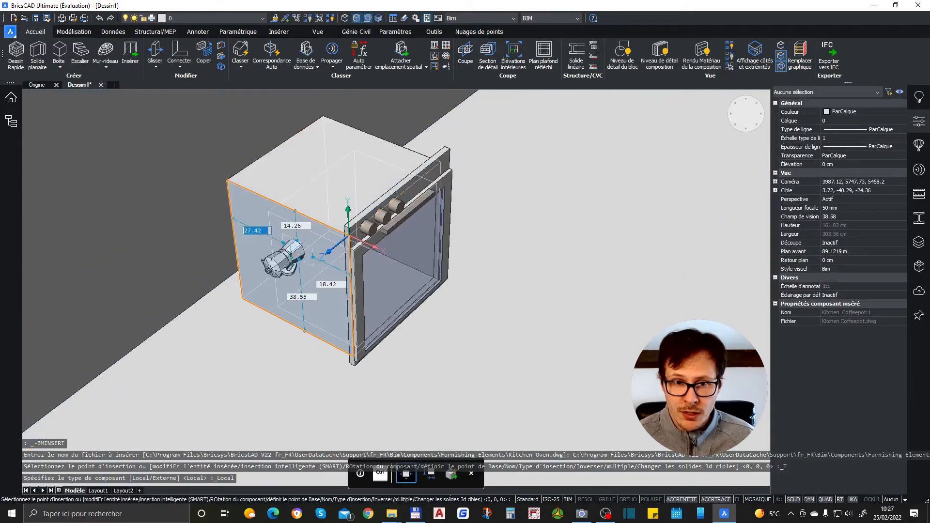
pyautogui.click(328, 175)
pyautogui.scroll(-4, 444, 198)
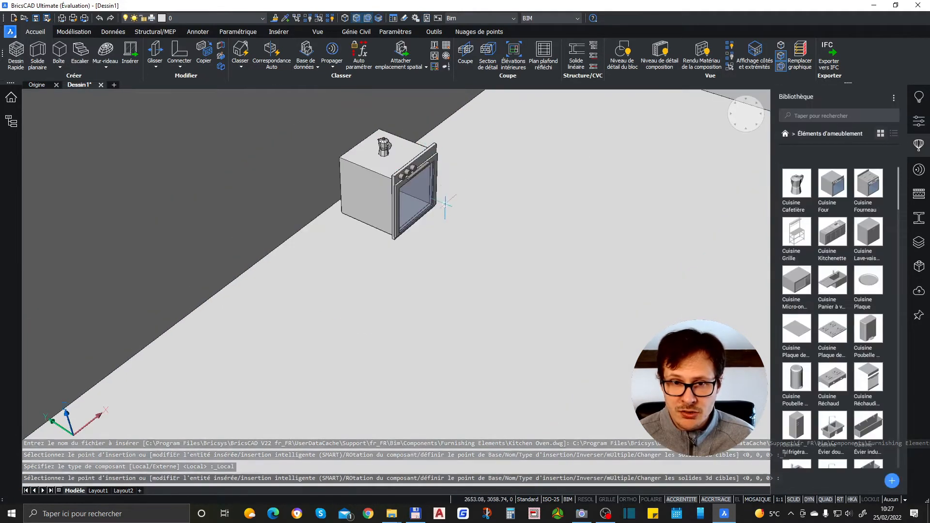
pyautogui.scroll(5, 378, 118)
pyautogui.scroll(-3, 446, 185)
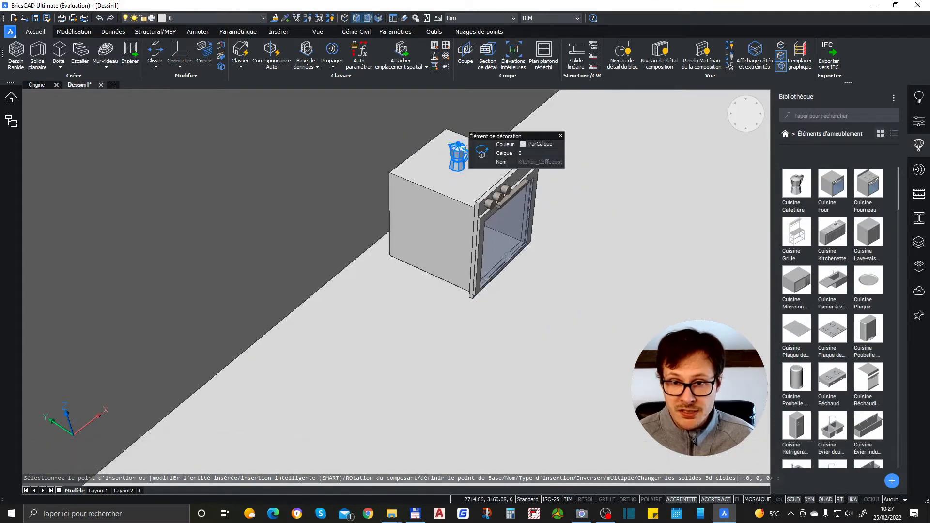
pyautogui.moveTo(479, 151)
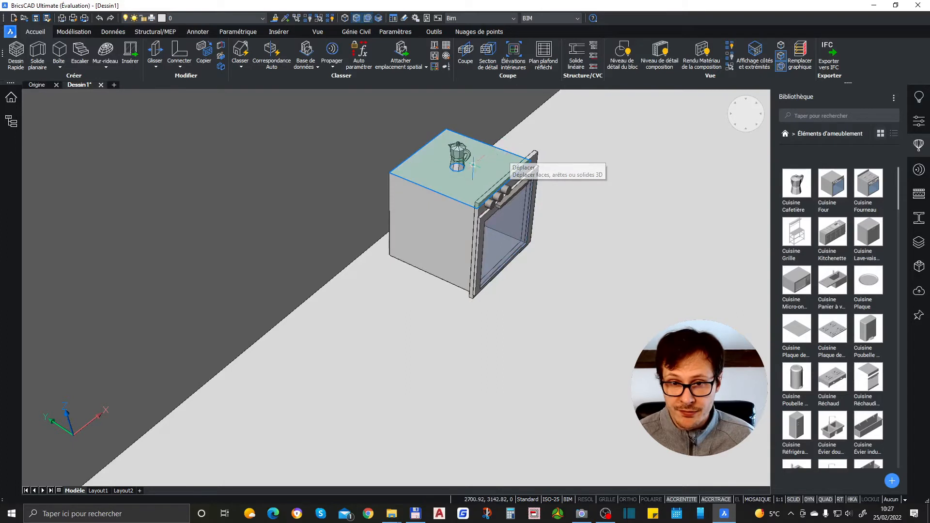
pyautogui.click(477, 165)
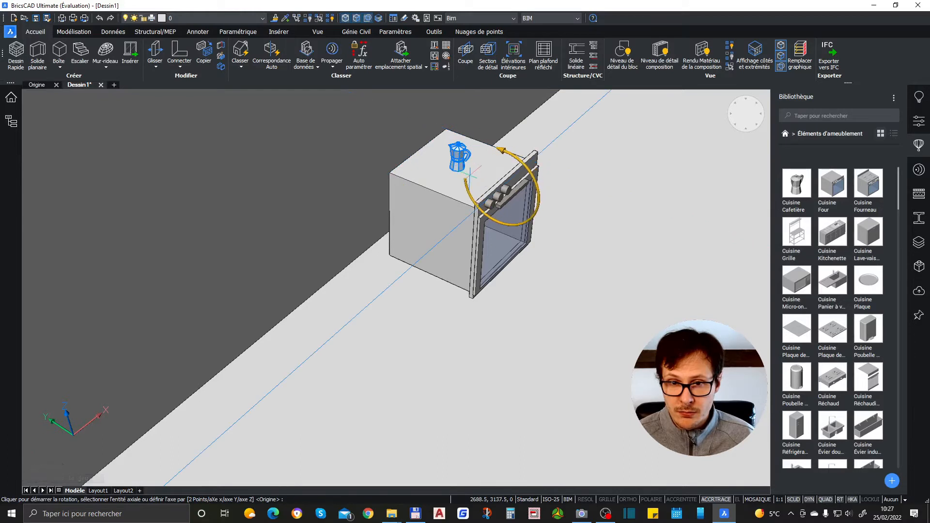
pyautogui.click(458, 160)
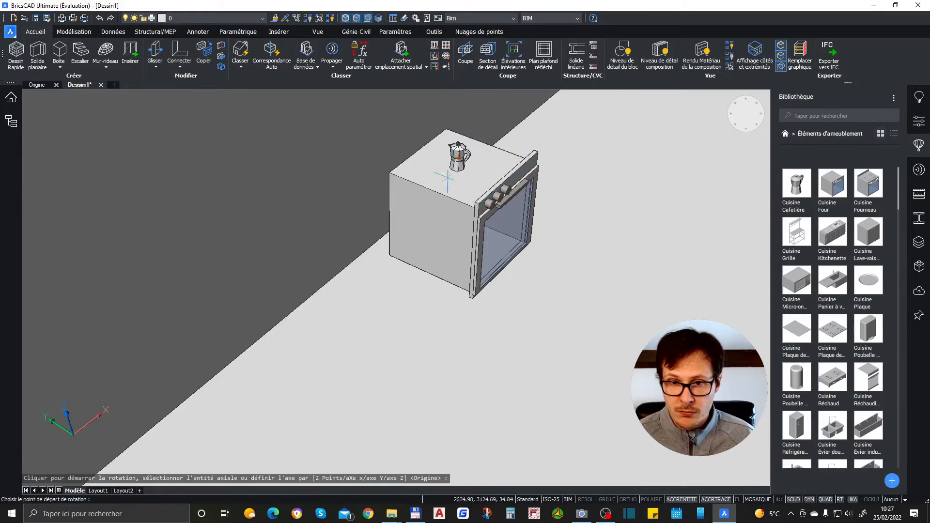
pyautogui.press('Escape')
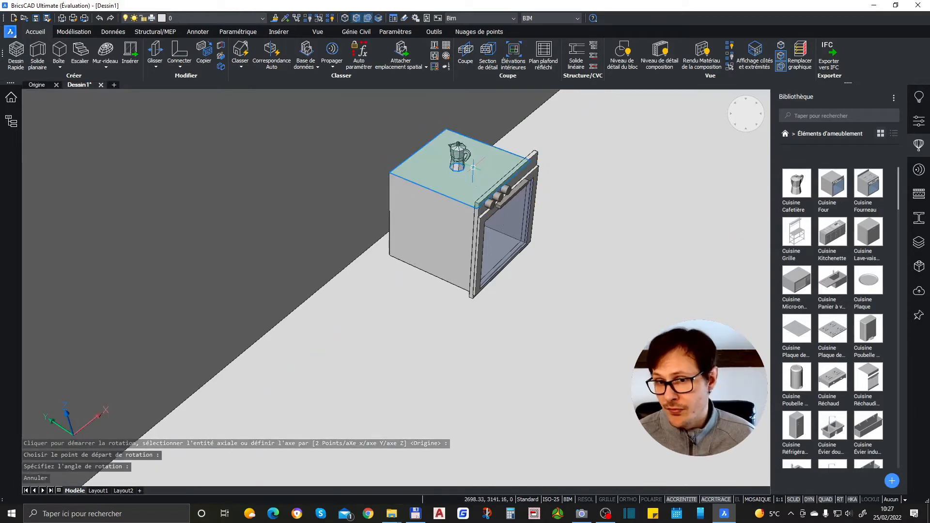
# Insert the Cuisine Grille rack against the same wall, between the oven and the revolving door.
pyautogui.click(833, 232)
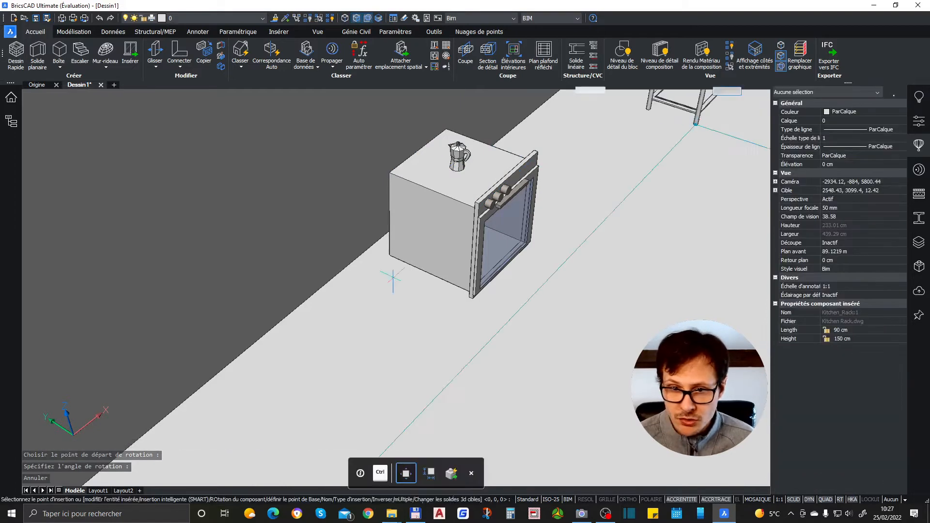
pyautogui.scroll(-3, 485, 208)
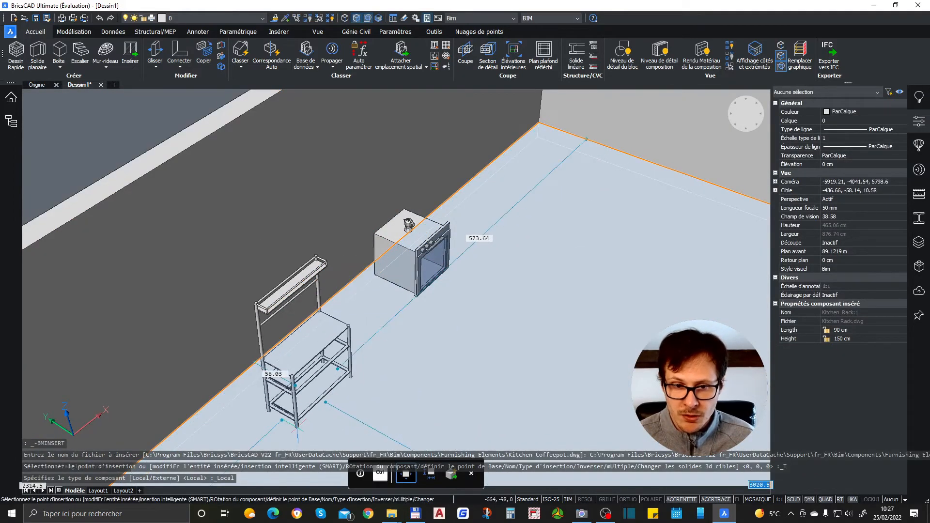
pyautogui.click(281, 392)
# Insert the modern kitchen sink on the floor along the wall, between the rack and the revolving door.
pyautogui.scroll(-5, 465, 223)
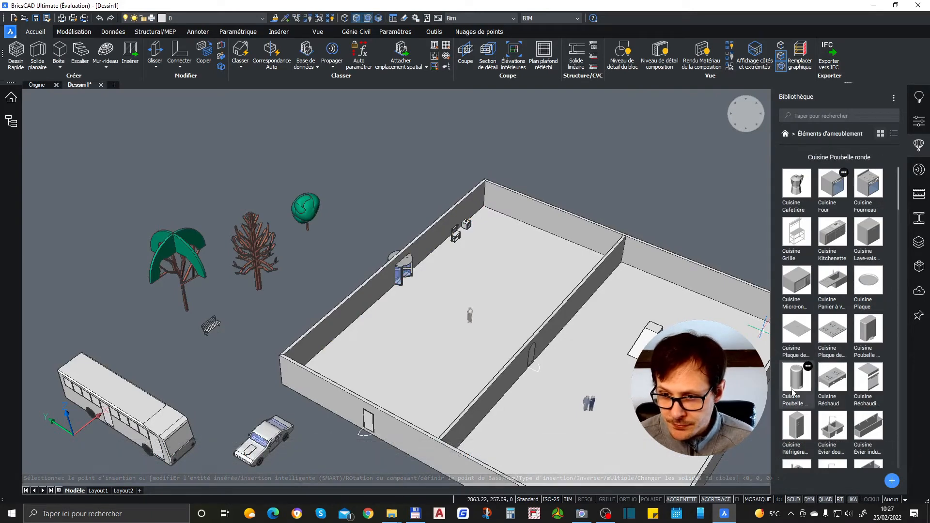
pyautogui.scroll(-3, 832, 378)
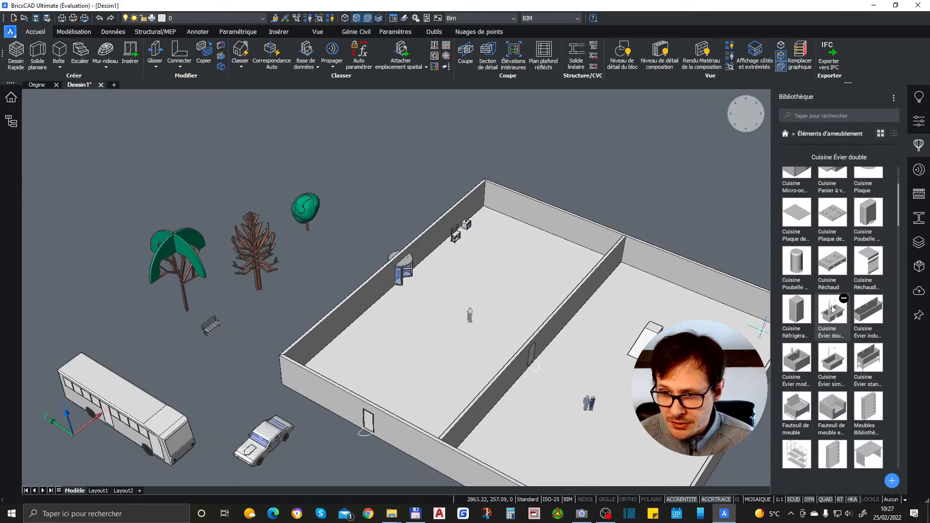
pyautogui.click(797, 359)
pyautogui.scroll(6, 484, 271)
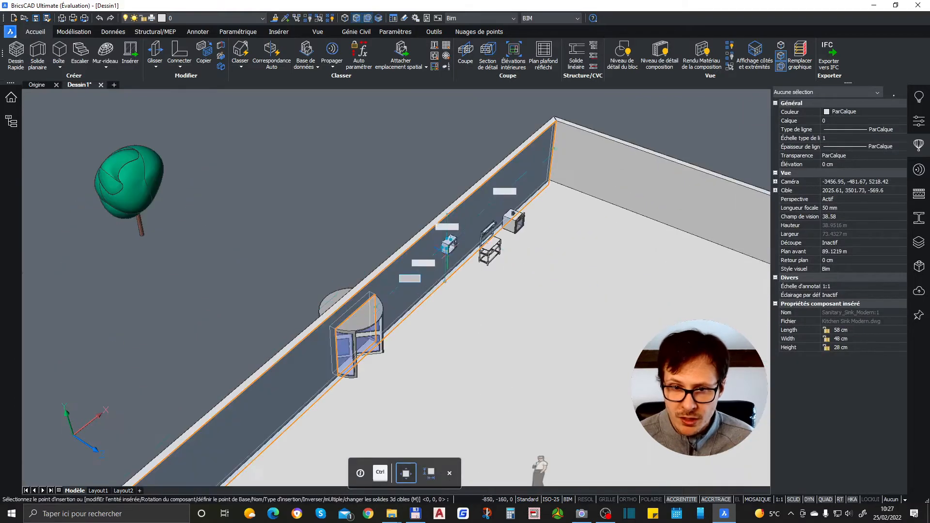
pyautogui.click(465, 310)
pyautogui.scroll(-2, 533, 145)
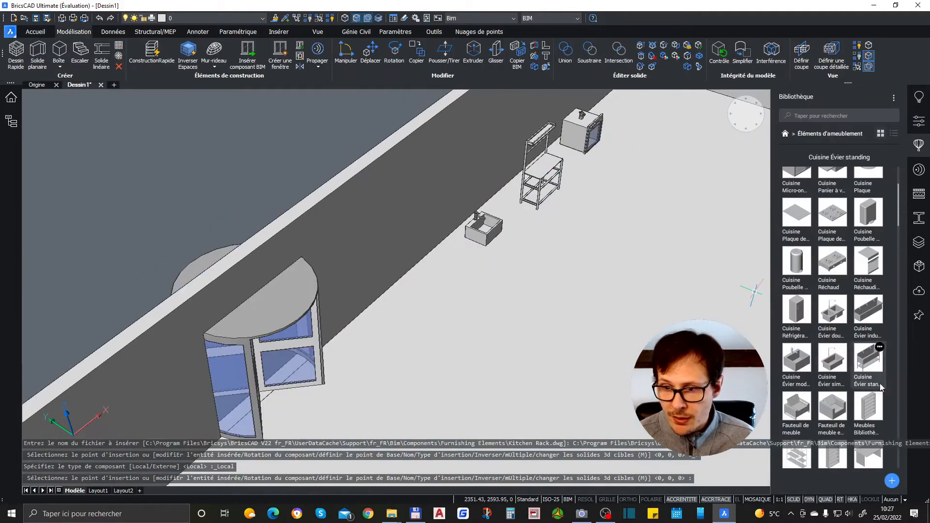
# Insert the round shower cubicle from the furnishing library's Sanitaire items on the floor near the room's far wall.
pyautogui.scroll(-10, 866, 379)
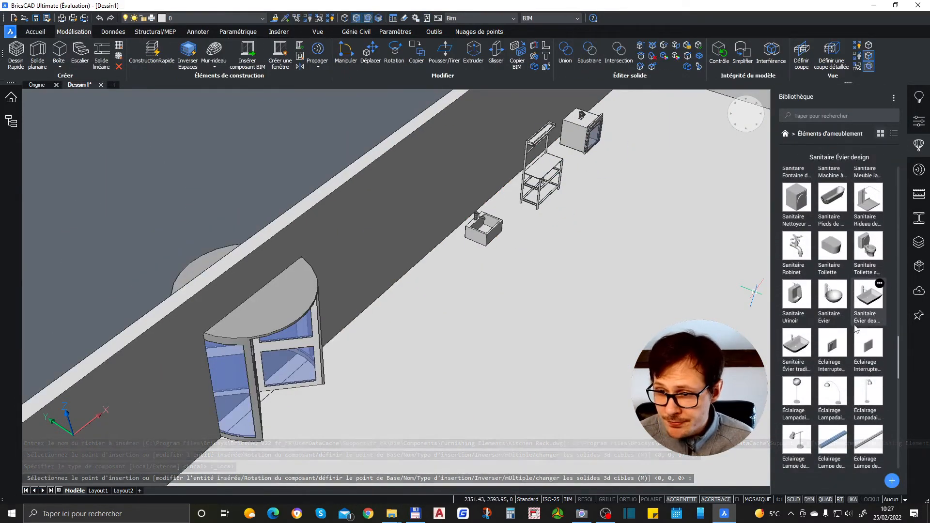
pyautogui.scroll(6, 845, 321)
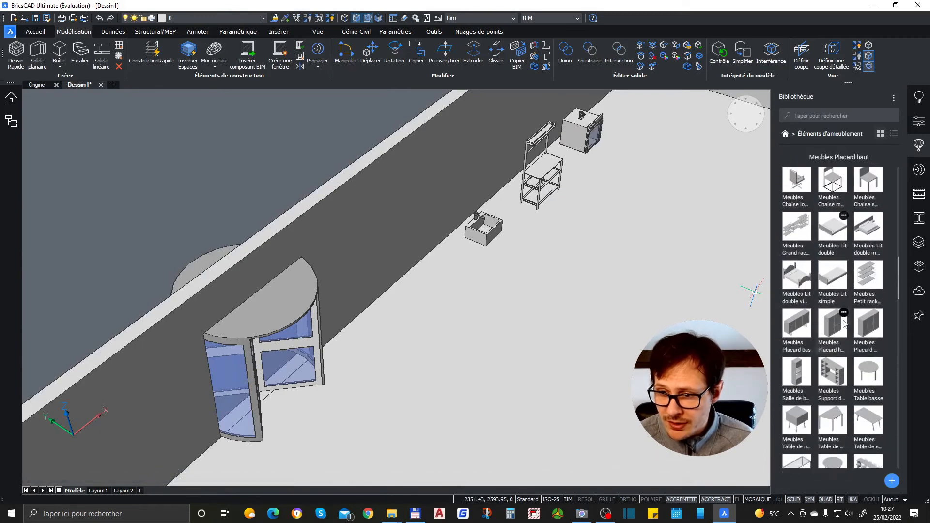
pyautogui.scroll(-3, 844, 324)
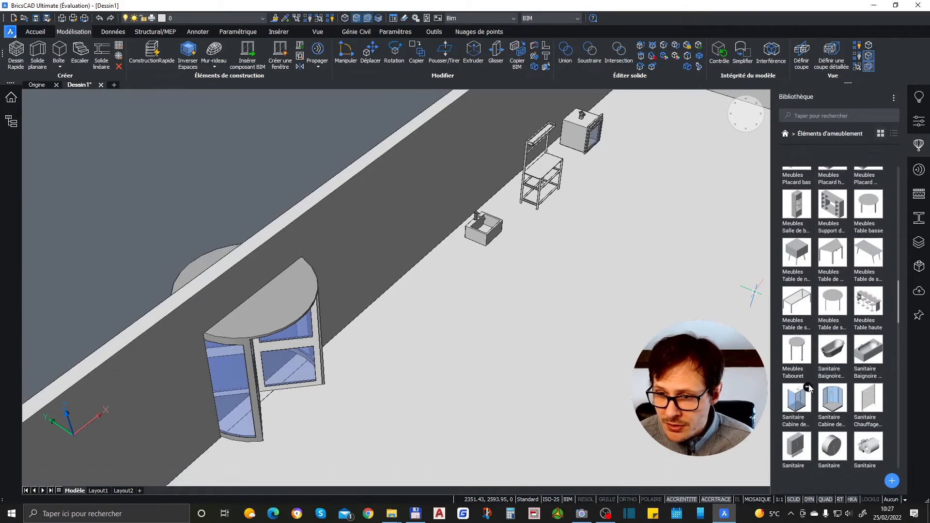
pyautogui.click(833, 401)
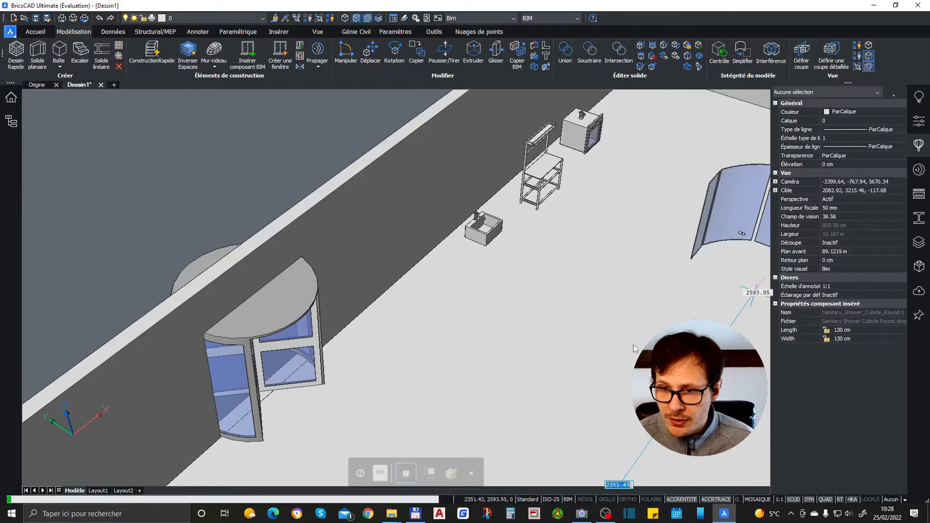
pyautogui.scroll(-6, 674, 260)
pyautogui.scroll(6, 673, 260)
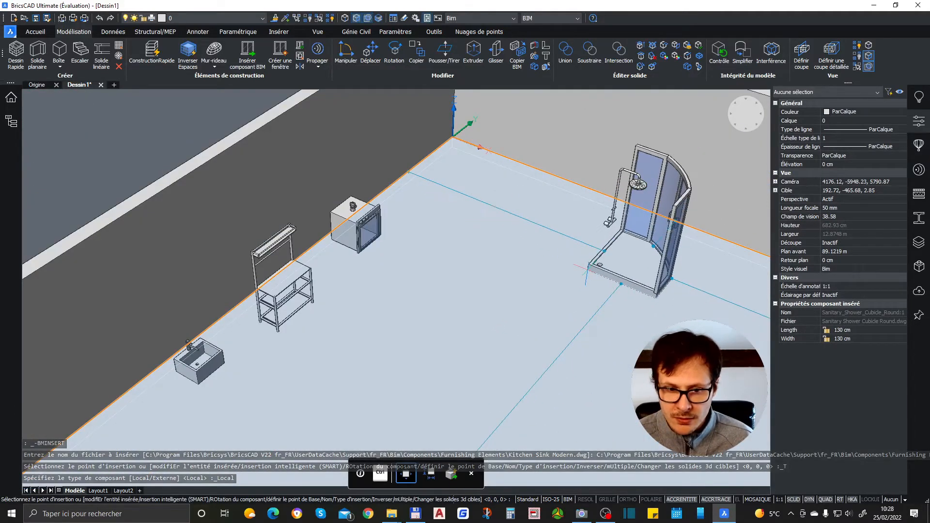
pyautogui.click(587, 266)
# Move the shower cubicle into the room's far corner, beside the oven.
pyautogui.scroll(2, 637, 259)
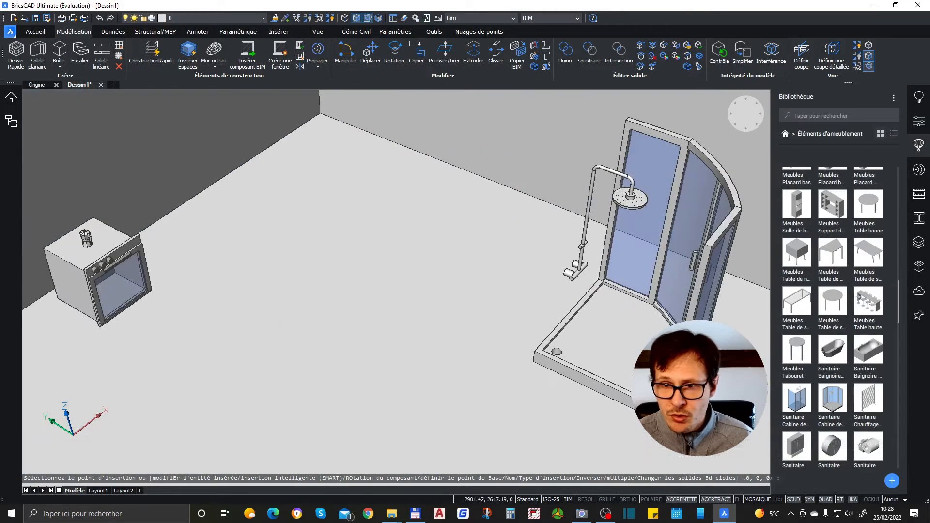
pyautogui.scroll(-6, 630, 261)
pyautogui.scroll(8, 563, 246)
pyautogui.click(563, 245)
pyautogui.scroll(-3, 563, 246)
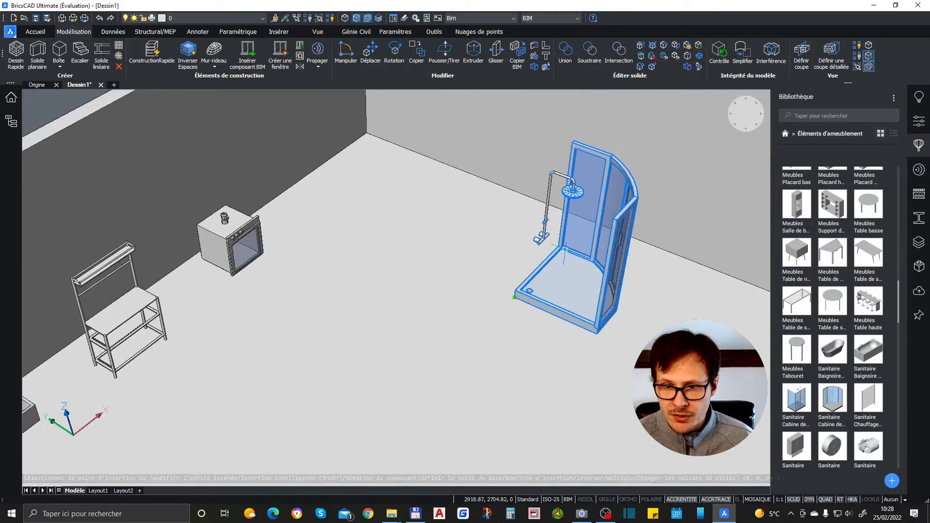
pyautogui.click(515, 291)
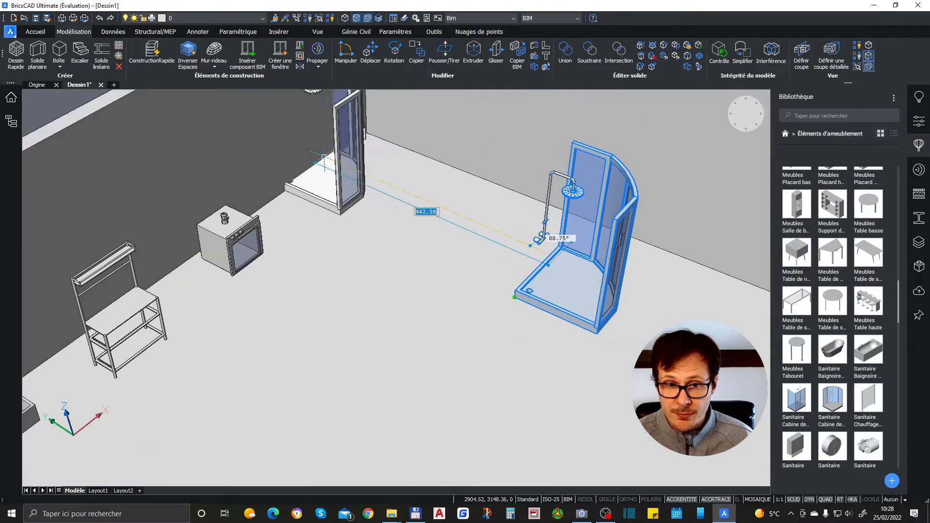
pyautogui.press('Escape')
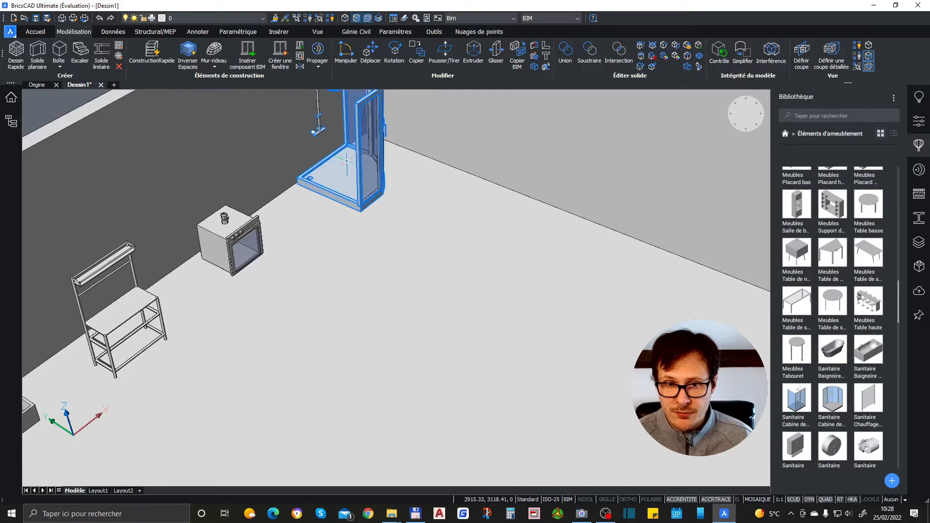
pyautogui.scroll(-5, 548, 265)
pyautogui.scroll(4, 500, 223)
pyautogui.press('Escape')
pyautogui.scroll(-5, 499, 223)
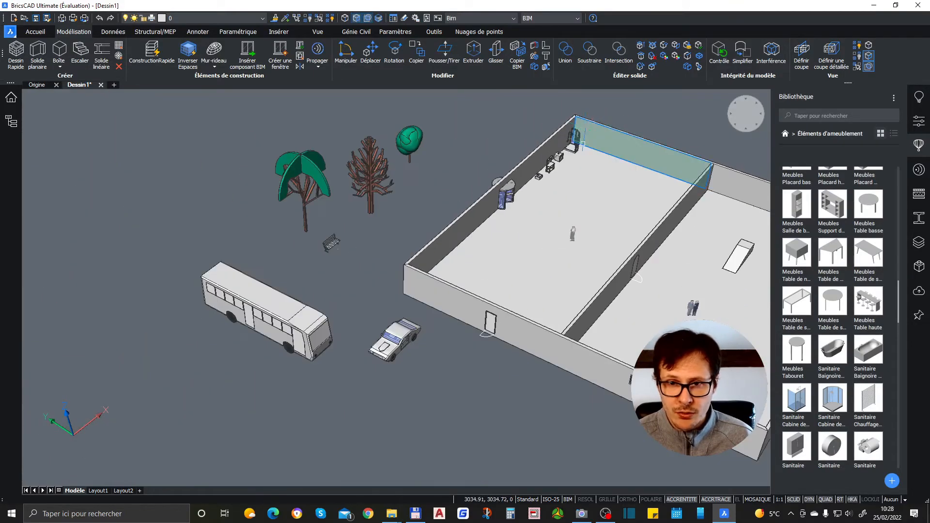
# Rotate the round shower cubicle so that its curved glass front faces into the room.
pyautogui.scroll(6, 553, 148)
pyautogui.scroll(-3, 553, 148)
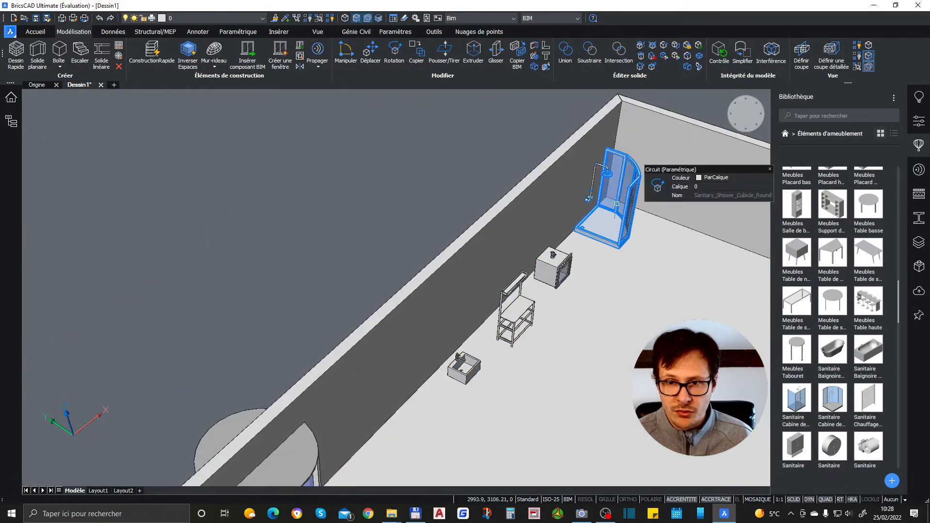
pyautogui.click(635, 210)
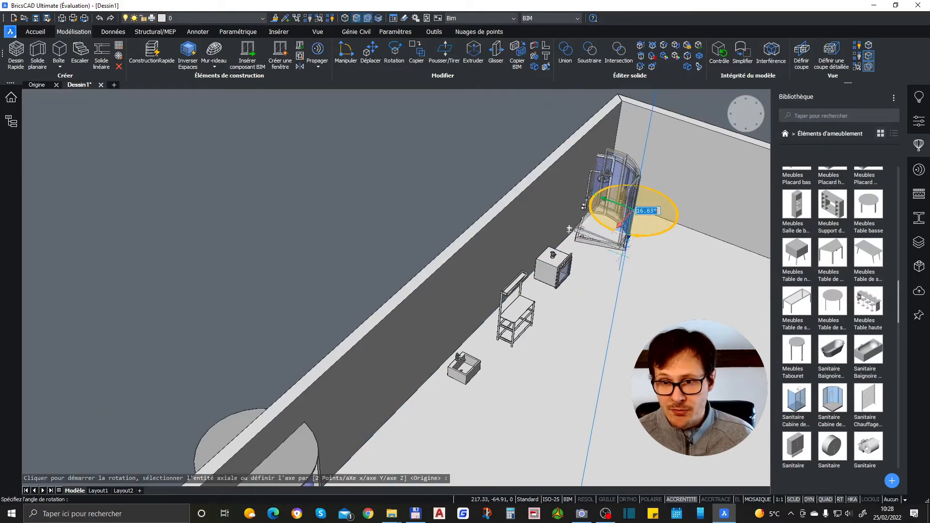
pyautogui.click(589, 202)
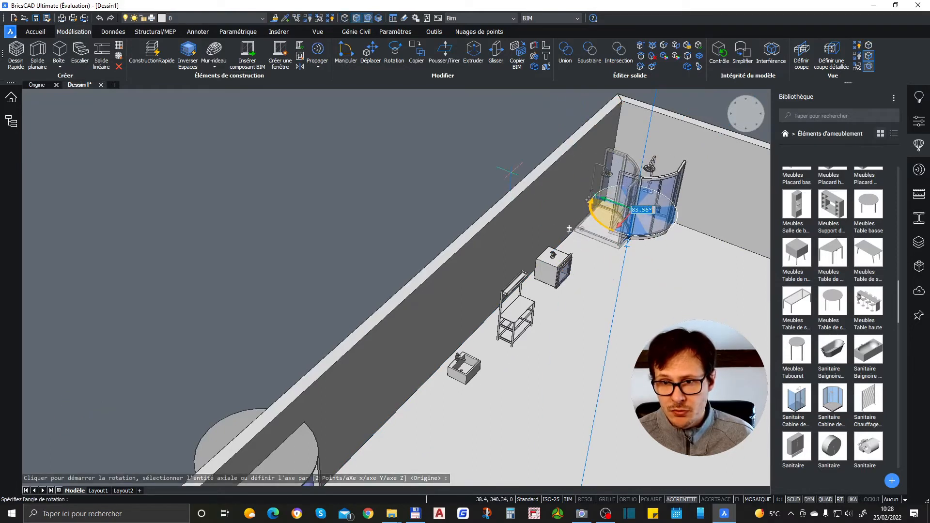
pyautogui.click(625, 225)
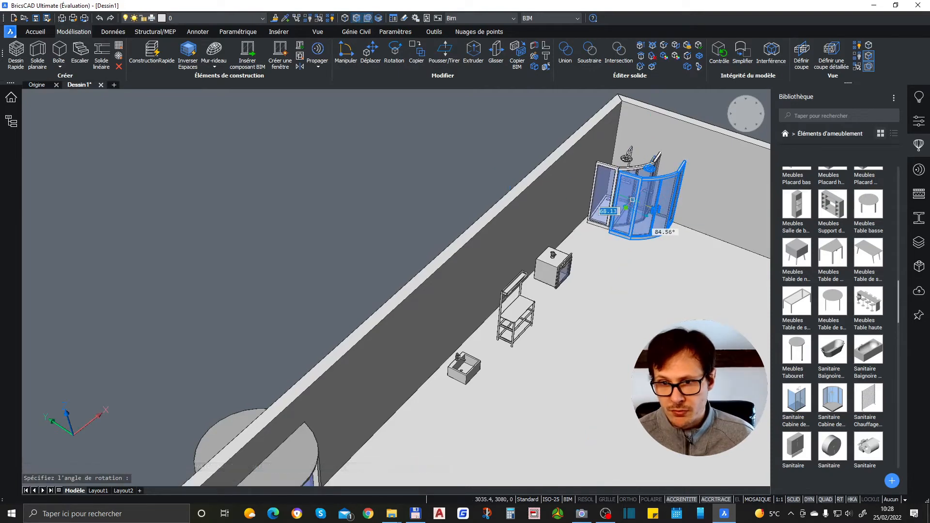
# Move the rotated shower cubicle back into the room's far corner, tight against both walls.
pyautogui.click(660, 259)
pyautogui.press('Escape')
pyautogui.scroll(4, 640, 194)
pyautogui.doubleClick(633, 200)
pyautogui.press('Escape')
pyautogui.scroll(-5, 630, 228)
pyautogui.scroll(5, 606, 218)
pyautogui.scroll(-5, 562, 178)
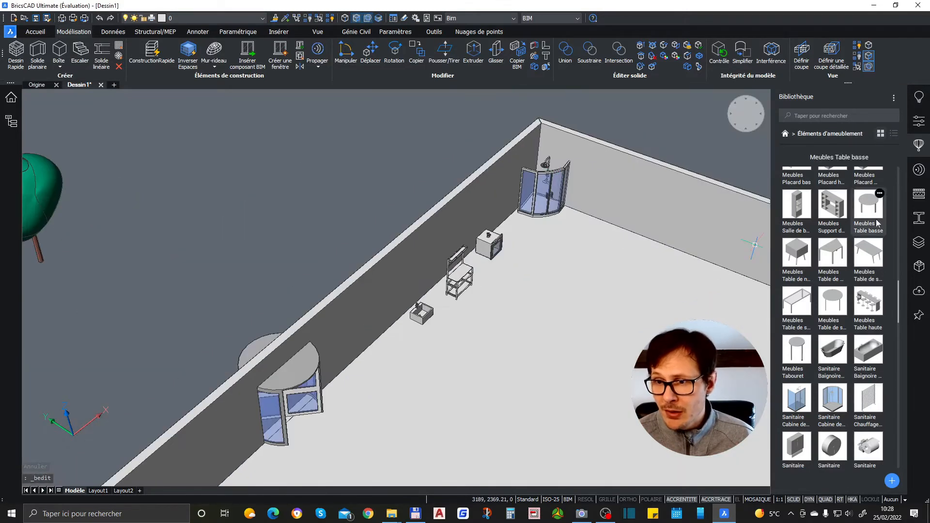
# Insert a Fraisage countersunk hole from the library's Trous category into the floor of the room with the shower cubicle.
pyautogui.click(786, 134)
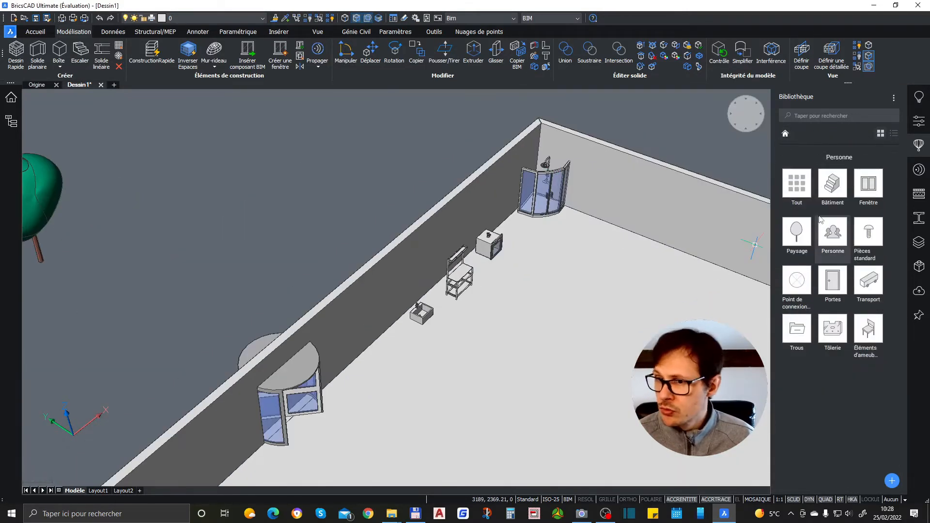
pyautogui.click(797, 335)
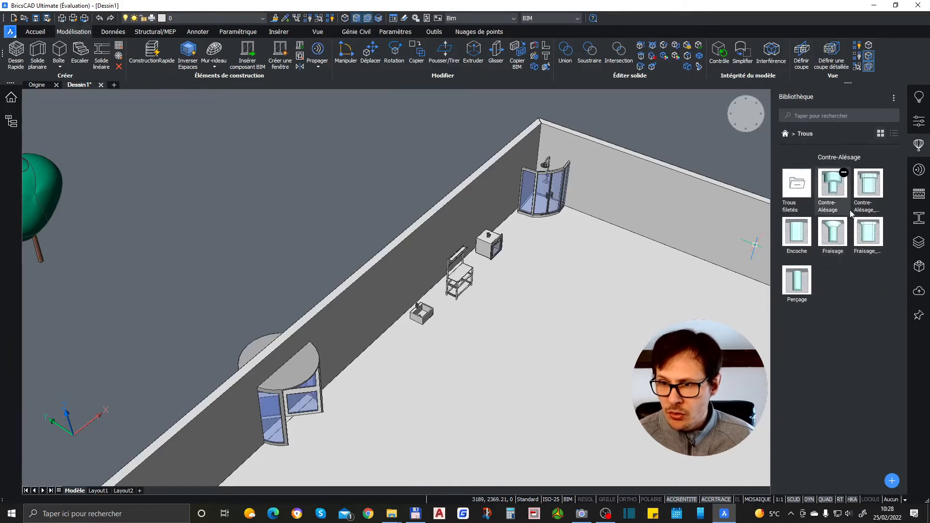
pyautogui.click(833, 233)
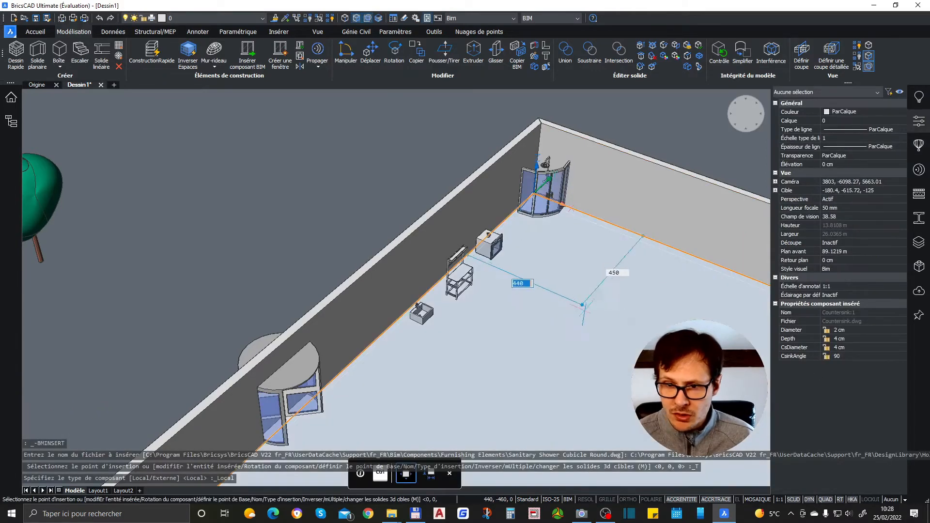
pyautogui.scroll(5, 583, 304)
pyautogui.scroll(-5, 583, 304)
pyautogui.scroll(6, 581, 302)
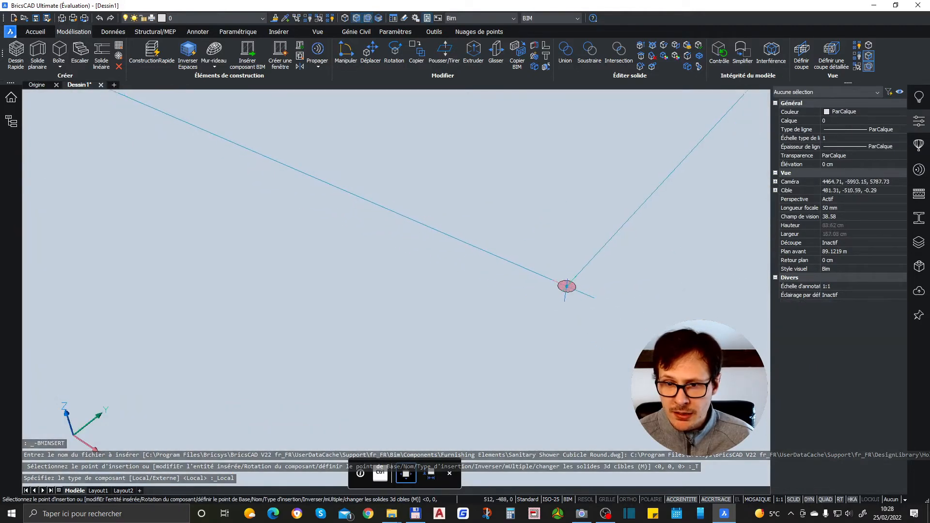
pyautogui.scroll(-5, 567, 286)
pyautogui.scroll(4, 581, 291)
pyautogui.scroll(-4, 582, 281)
pyautogui.scroll(2, 607, 262)
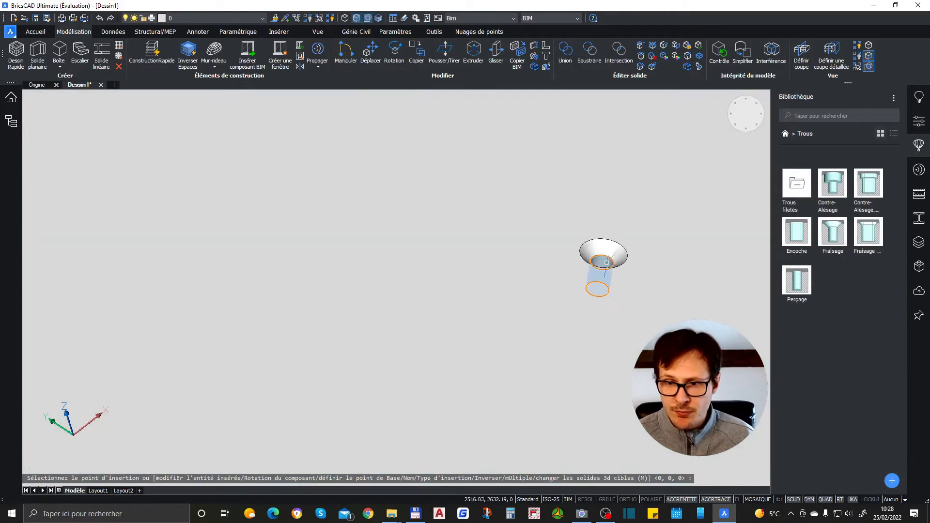
pyautogui.click(606, 263)
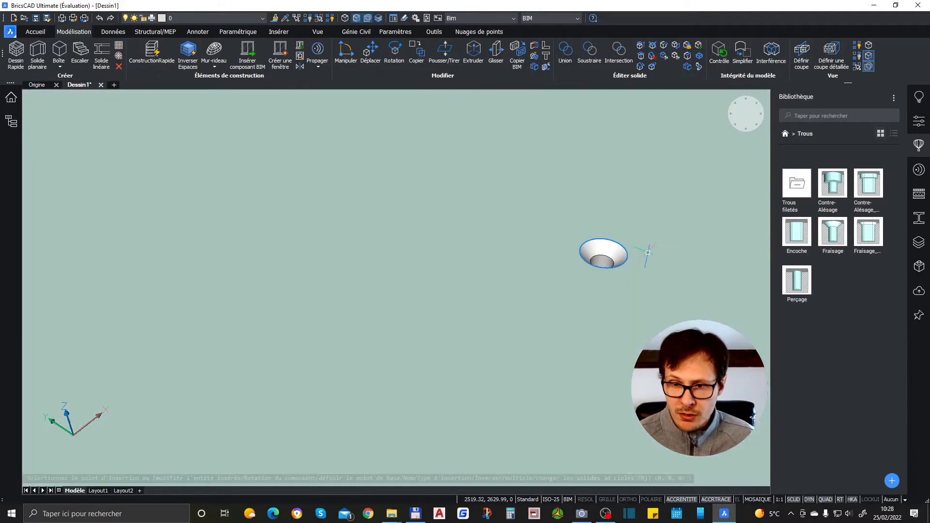
pyautogui.keyDown('shift'); pyautogui.moveTo(647, 252); pyautogui.dragTo(623, 225, button='middle'); pyautogui.keyUp('shift')
pyautogui.scroll(-6, 609, 223)
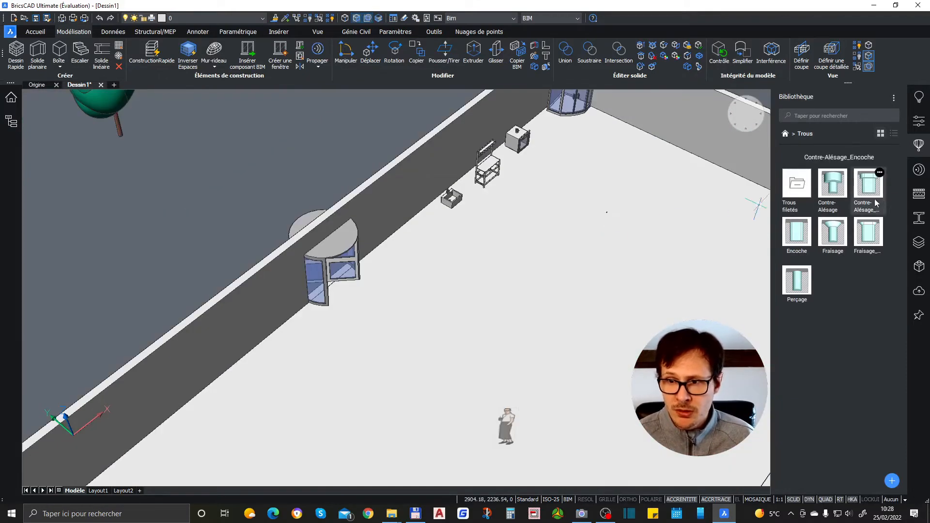
# Insert an Encoche slot from the Trous category into the floor near the countersunk hole and return to the library's main categories.
pyautogui.click(797, 232)
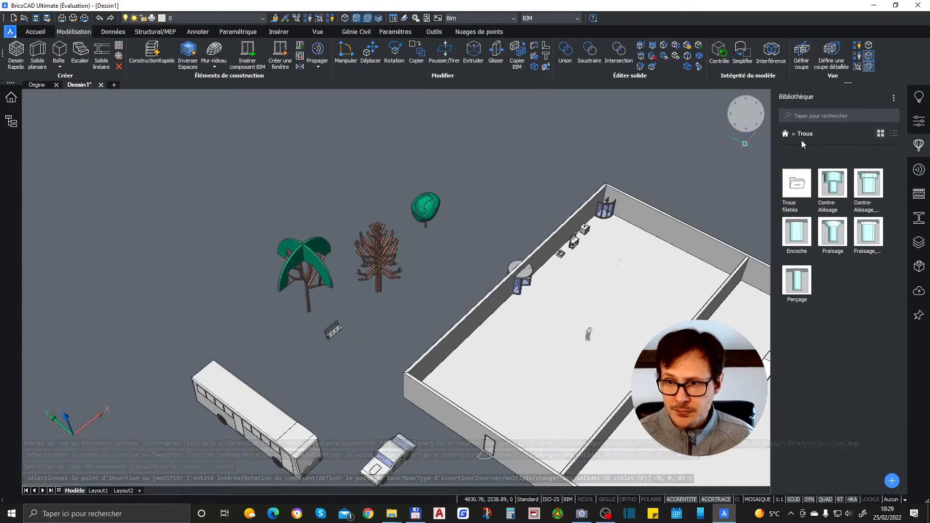
pyautogui.click(785, 134)
pyautogui.scroll(-3, 450, 257)
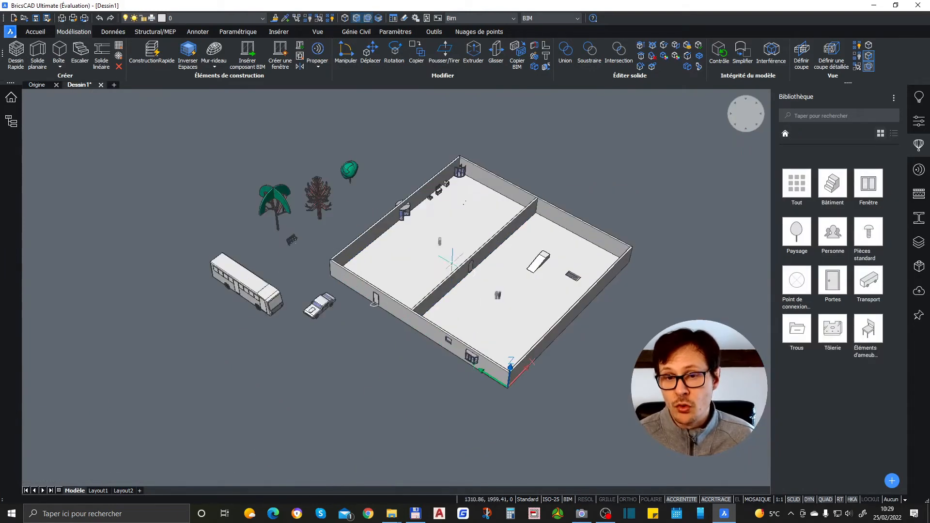
# Display the whole model in the Caché visual style.
pyautogui.scroll(2, 449, 257)
pyautogui.scroll(2, 486, 266)
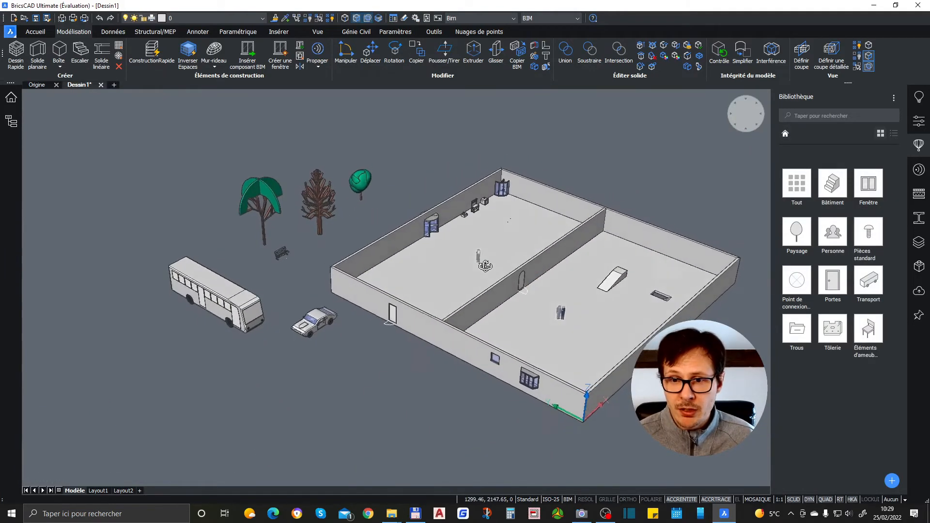
pyautogui.scroll(2, 606, 279)
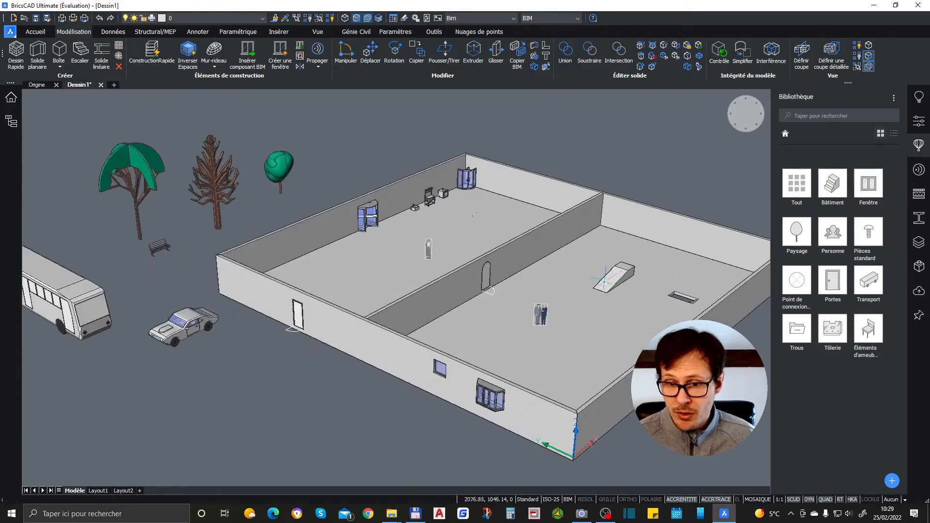
pyautogui.moveTo(592, 297)
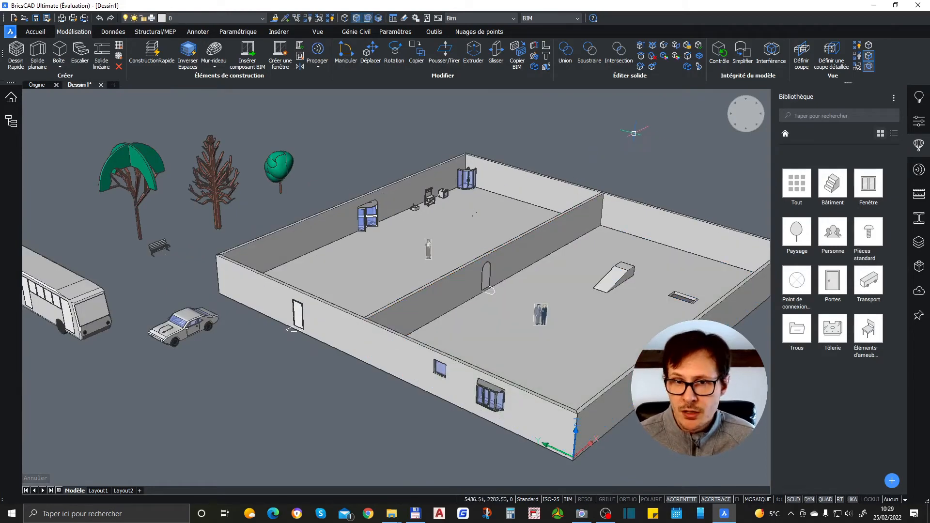
pyautogui.click(548, 17)
pyautogui.click(495, 17)
pyautogui.click(493, 18)
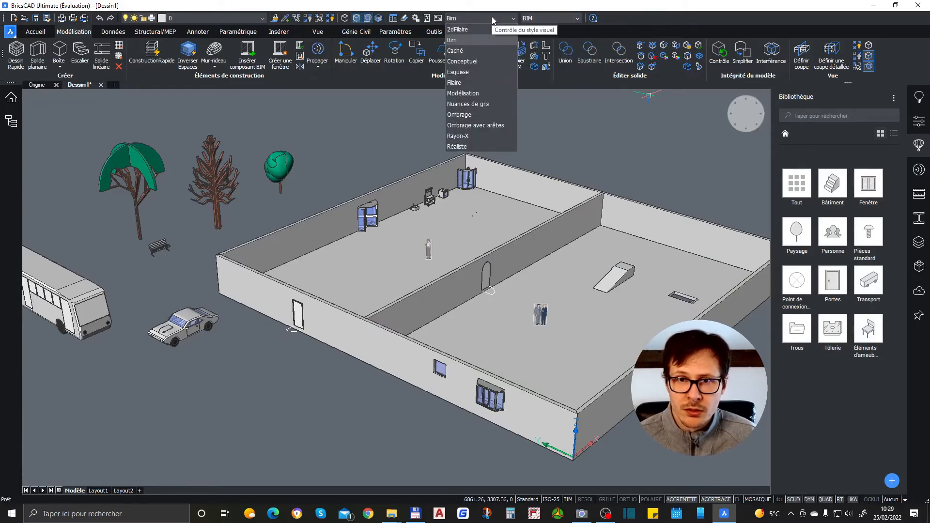
pyautogui.click(486, 51)
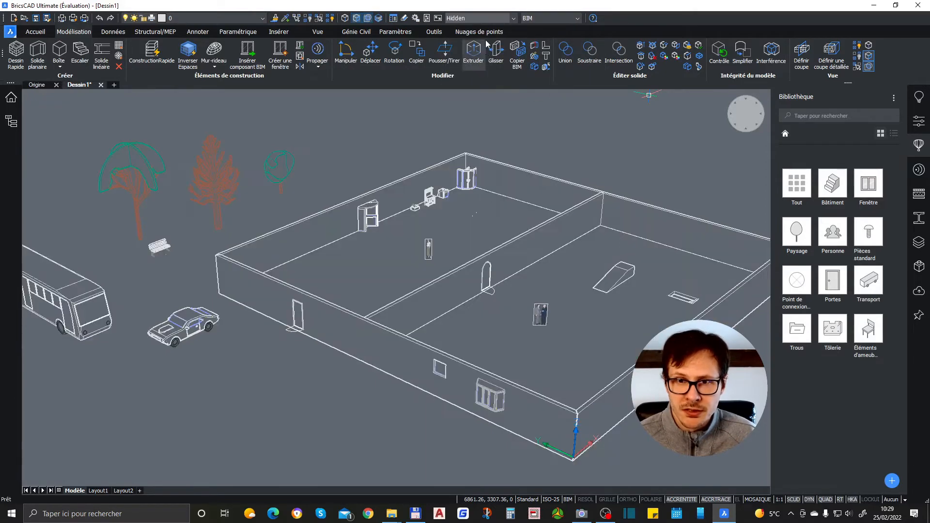
# Preview the model in the Nuances de gris and Modélisation visual styles.
pyautogui.click(481, 19)
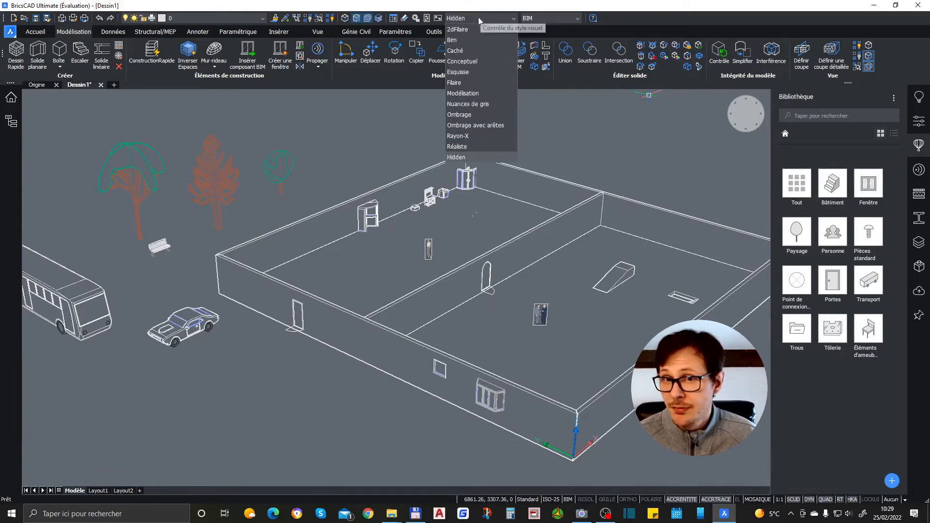
pyautogui.click(481, 92)
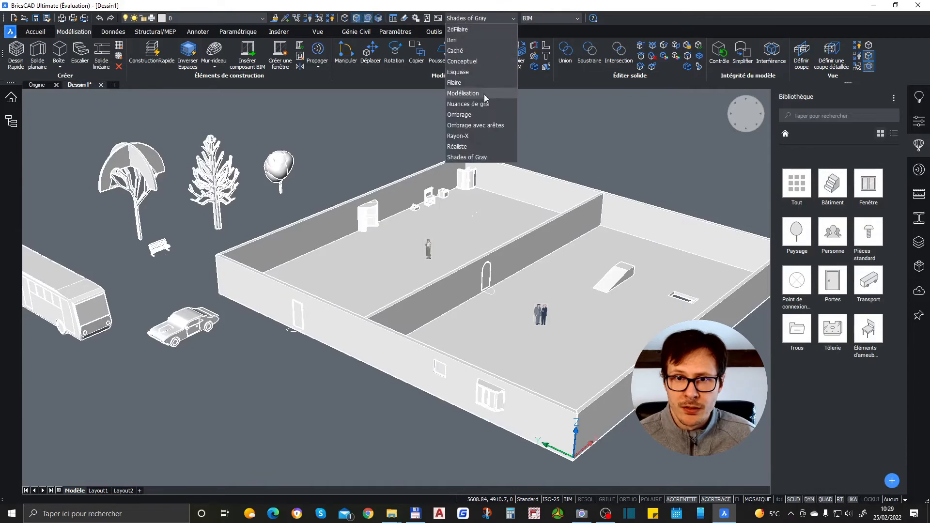
pyautogui.click(484, 93)
# Preview the model in the Ombrage avec arêtes and Réaliste visual styles.
pyautogui.click(475, 19)
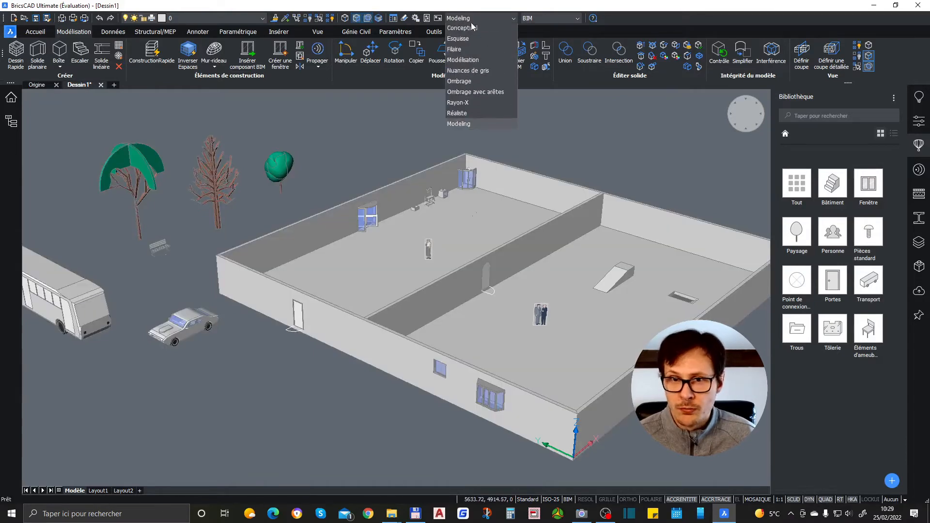
pyautogui.click(486, 121)
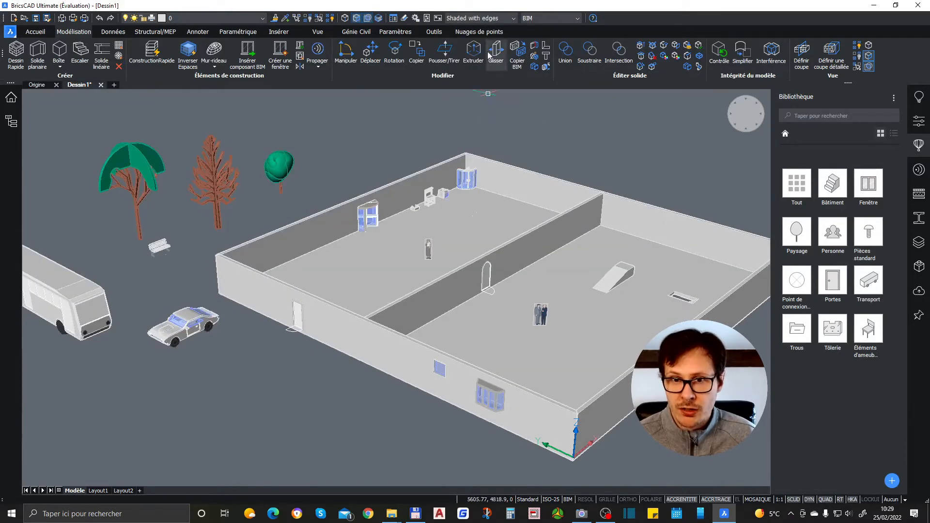
pyautogui.click(479, 18)
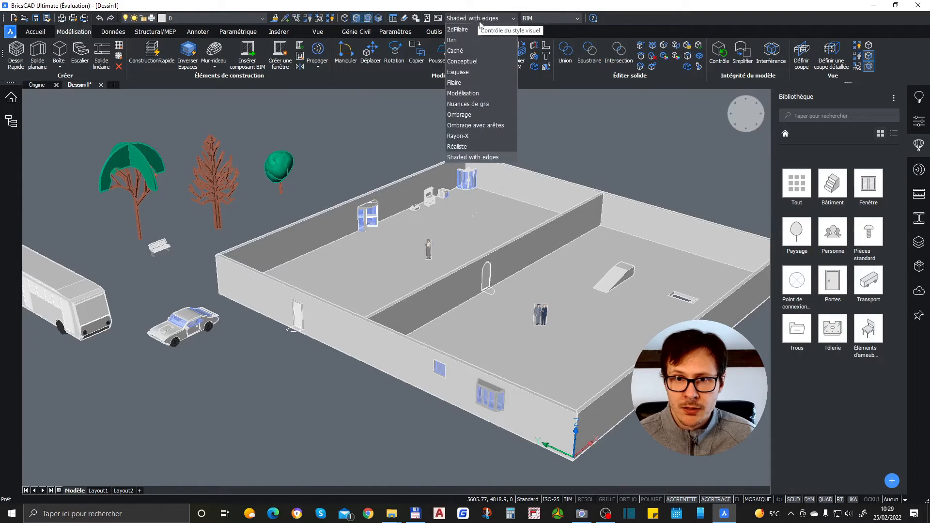
pyautogui.click(486, 147)
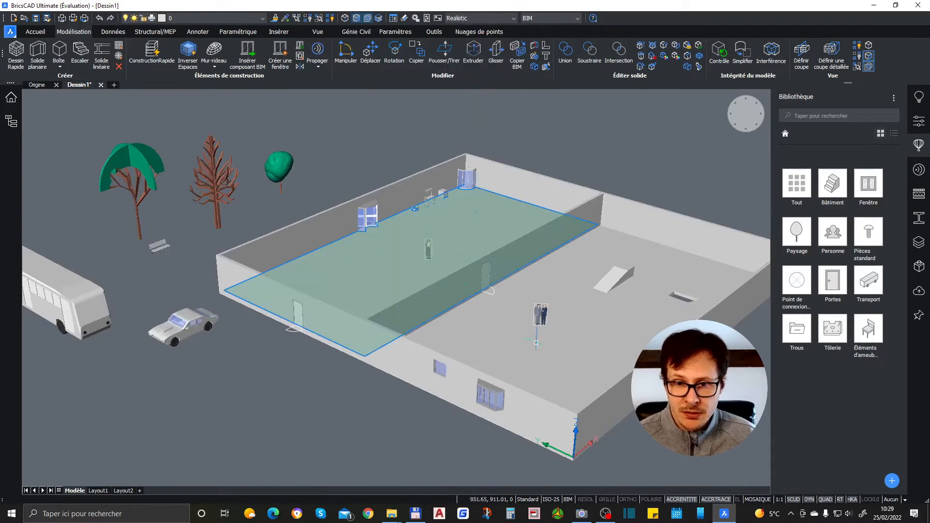
# Compare the Bim and 2dFilaire visual styles, leaving the model displayed in Bim.
pyautogui.click(475, 18)
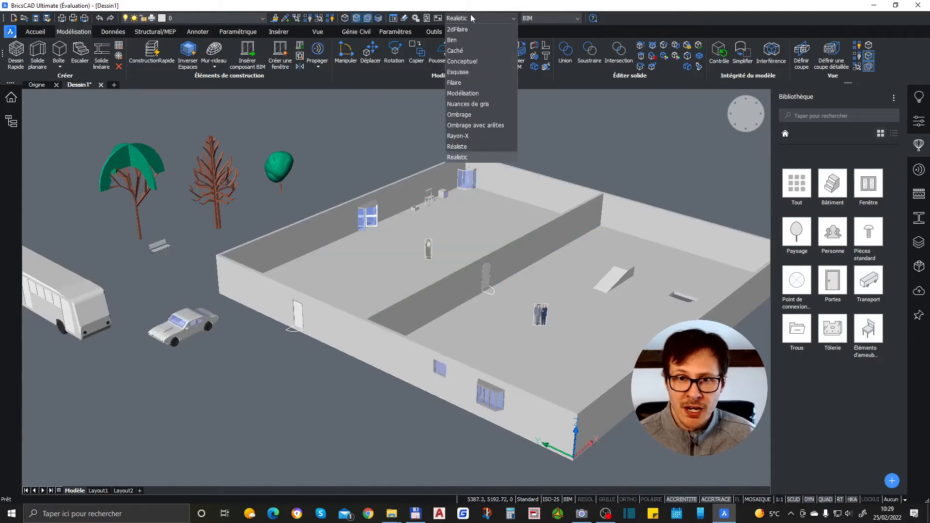
pyautogui.click(469, 40)
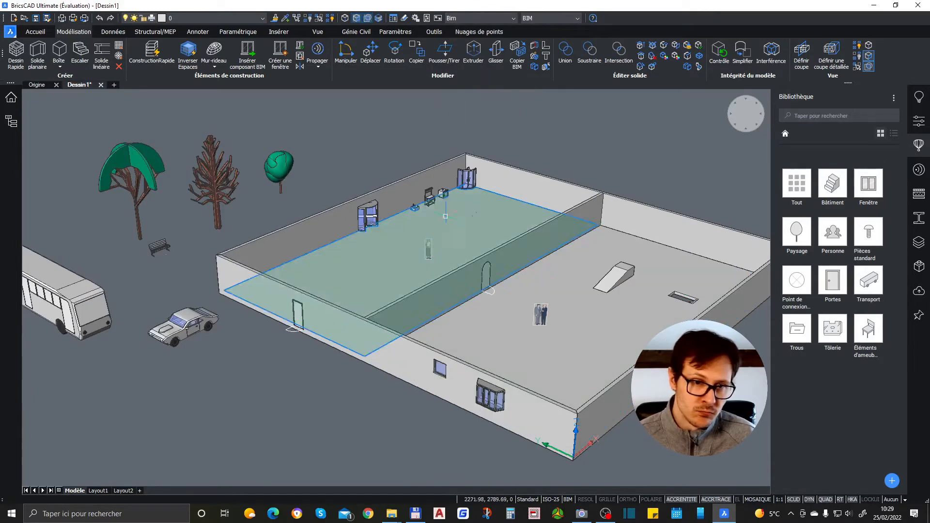
pyautogui.click(469, 18)
pyautogui.click(467, 34)
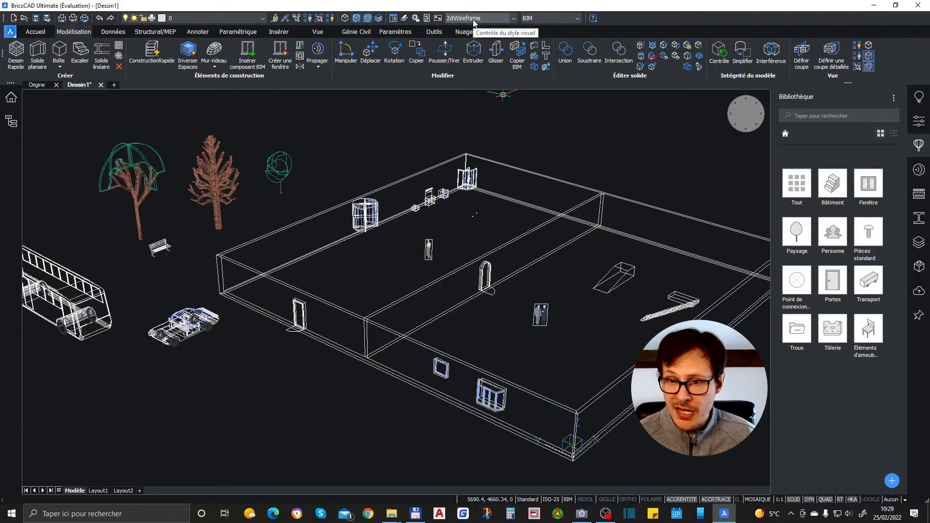
pyautogui.click(473, 20)
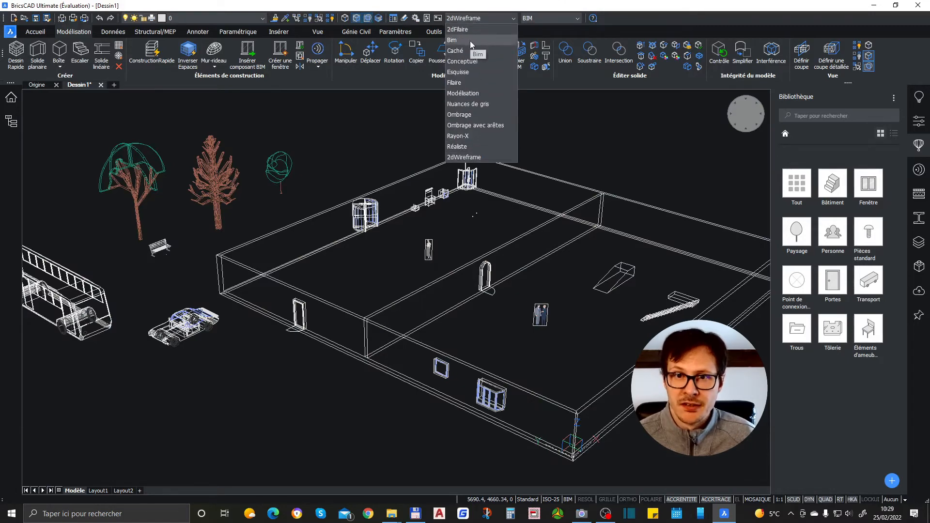
pyautogui.click(470, 41)
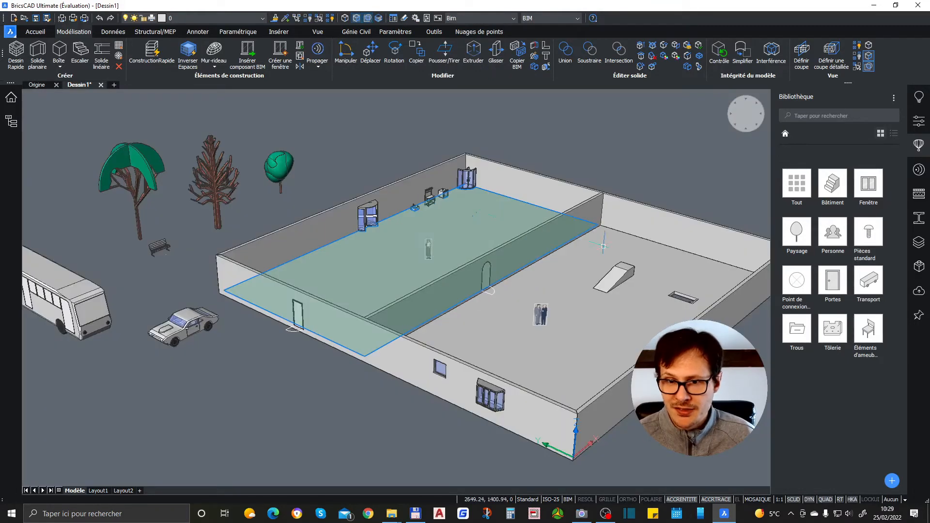
# Examine the building's facade with its door and windows, both furnished rooms and the outdoor objects from several angles.
pyautogui.moveTo(401, 276); pyautogui.dragTo(466, 279, button='middle')
pyautogui.keyDown('shift'); pyautogui.moveTo(397, 309); pyautogui.dragTo(515, 329, button='middle'); pyautogui.keyUp('shift')
pyautogui.scroll(5, 611, 309)
pyautogui.click(459, 359)
pyautogui.scroll(-6, 409, 369)
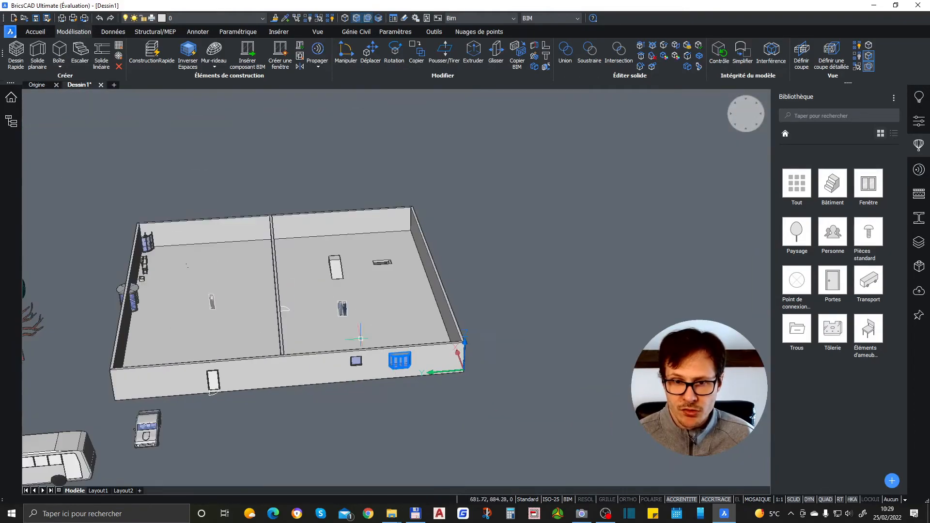
pyautogui.scroll(5, 291, 289)
pyautogui.keyDown('shift'); pyautogui.moveTo(532, 290); pyautogui.dragTo(444, 310, button='middle'); pyautogui.keyUp('shift')
pyautogui.scroll(-5, 567, 312)
pyautogui.scroll(3, 366, 286)
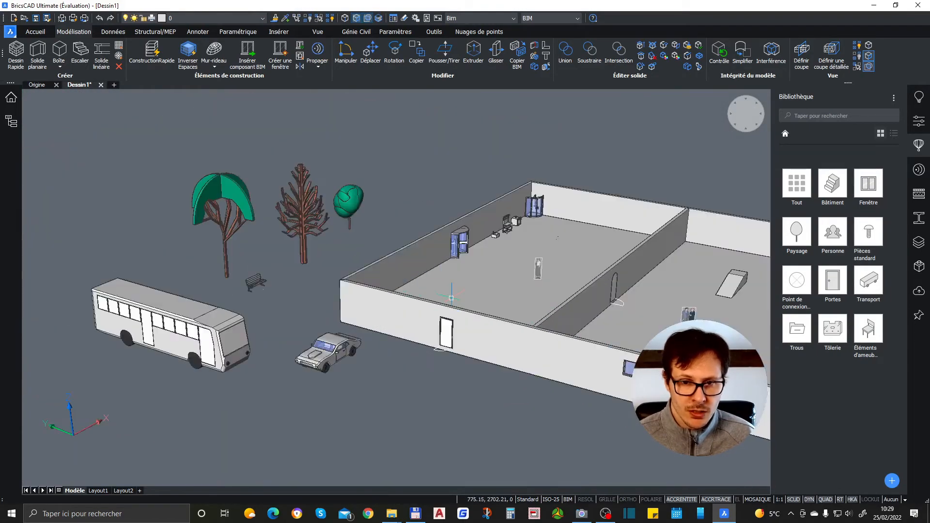
pyautogui.scroll(-3, 342, 292)
pyautogui.scroll(4, 339, 290)
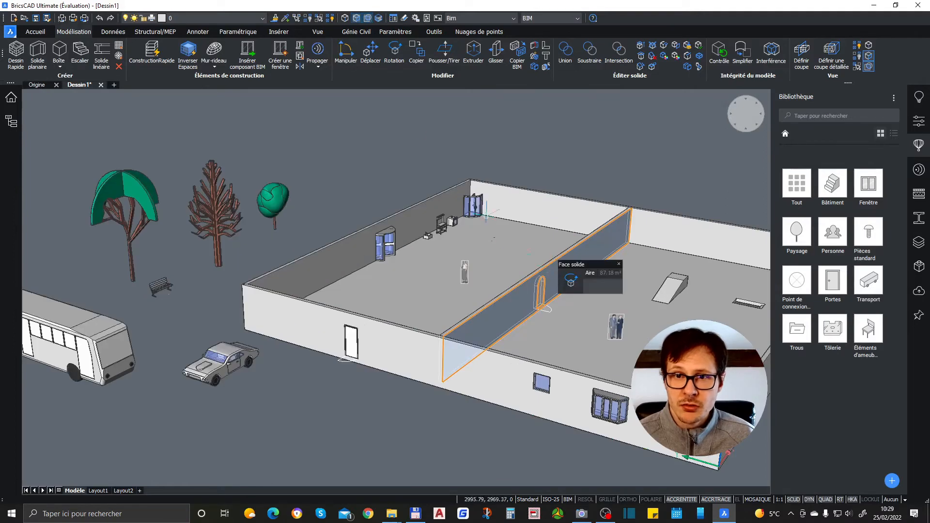
pyautogui.click(475, 50)
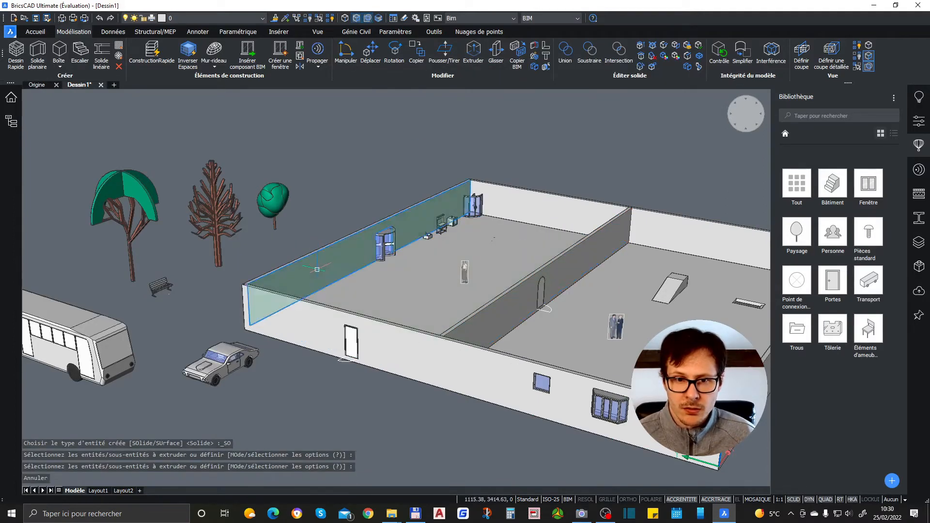
pyautogui.scroll(2, 339, 272)
pyautogui.press('Escape')
# Try to slide the interior dividing wall with the Glisser tool.
pyautogui.click(495, 51)
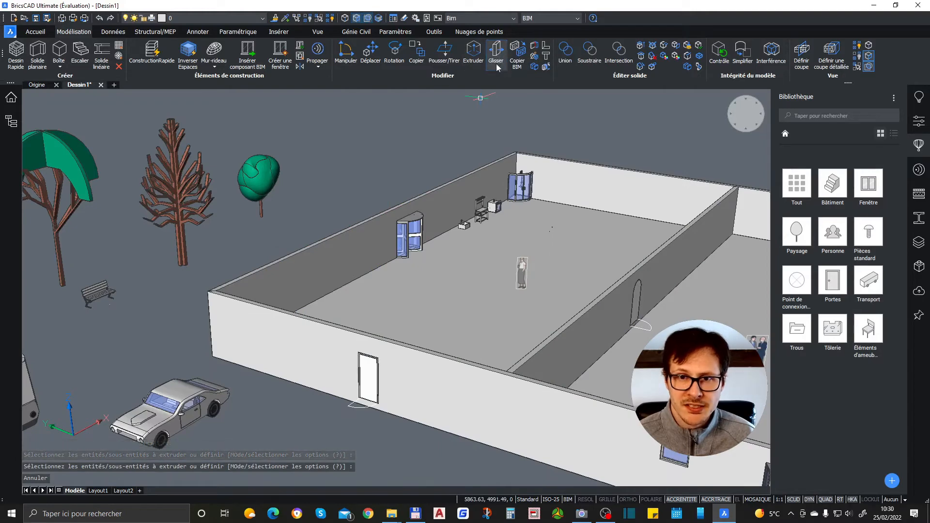
pyautogui.scroll(-3, 521, 241)
pyautogui.scroll(5, 521, 241)
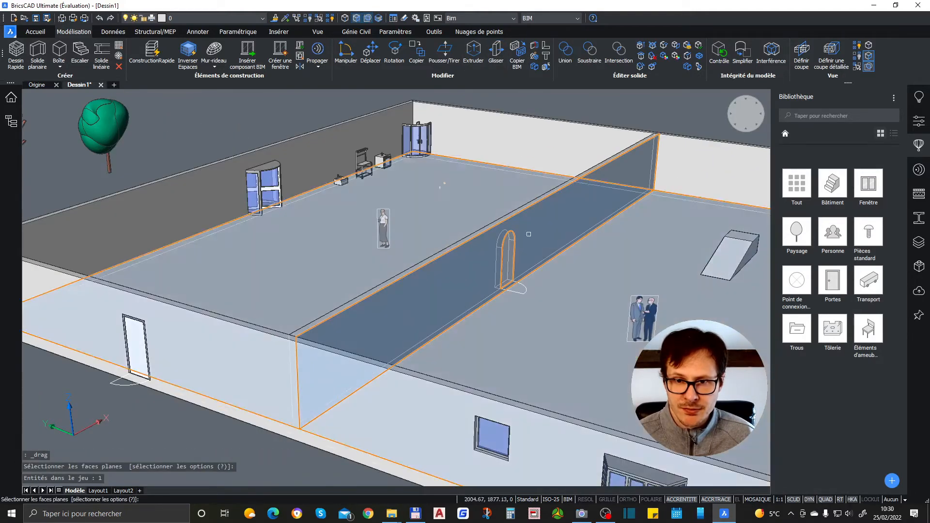
pyautogui.click(511, 214)
pyautogui.press('Return')
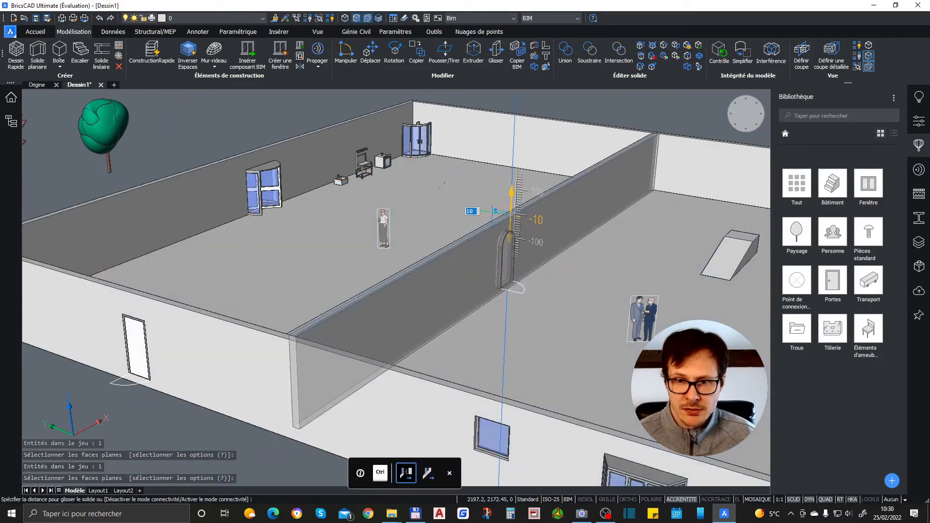
pyautogui.press('Escape')
pyautogui.press('Escape')
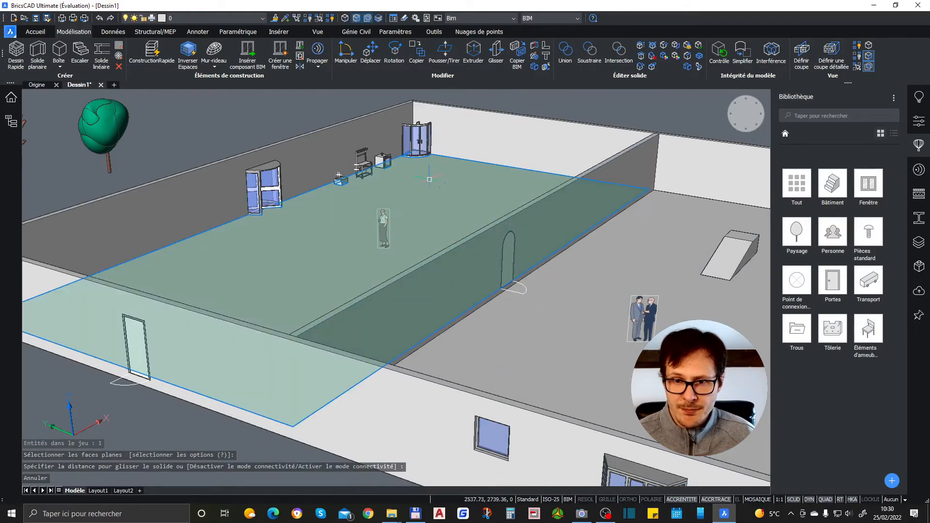
pyautogui.scroll(-5, 514, 267)
pyautogui.scroll(6, 514, 267)
pyautogui.click(533, 272)
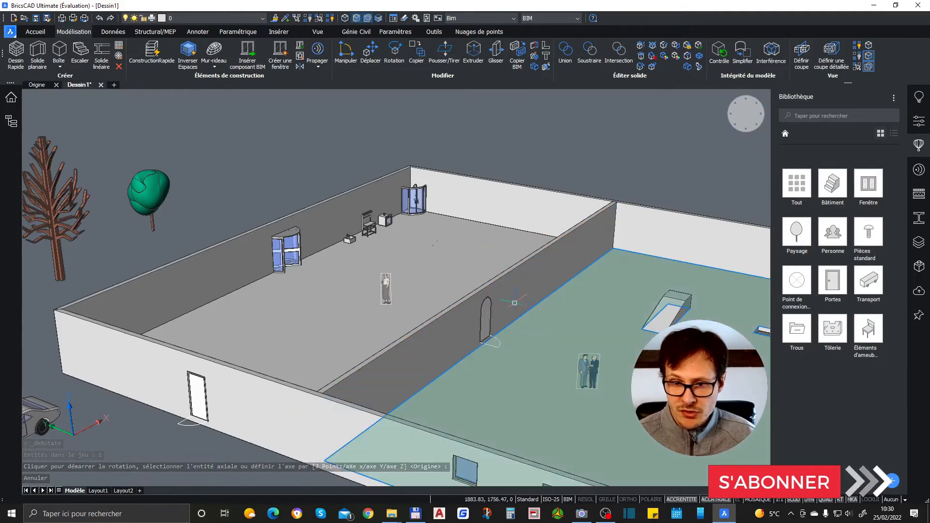
pyautogui.click(495, 278)
pyautogui.click(494, 277)
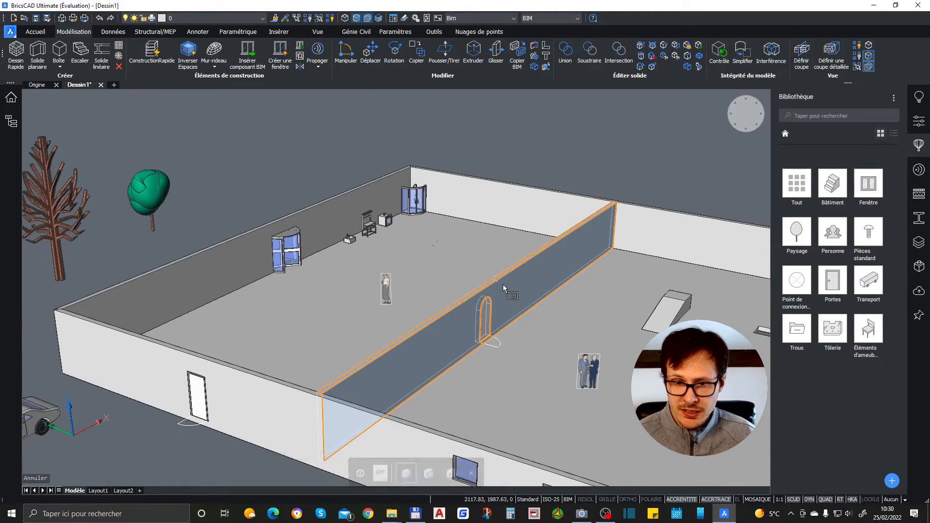
pyautogui.press('Escape')
pyautogui.press('Escape')
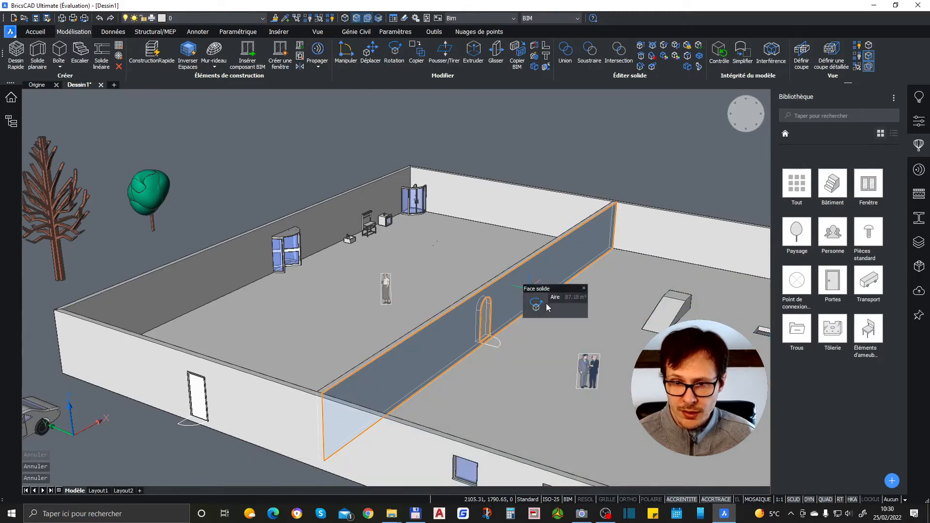
# Copy the dividing wall with the arched door into the furnished room using the BIM copy tool.
pyautogui.moveTo(547, 307)
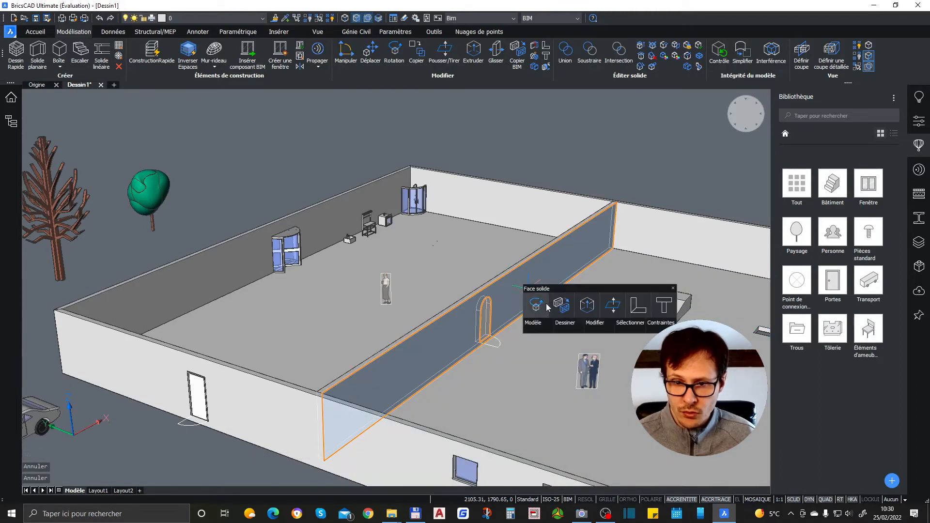
pyautogui.click(569, 311)
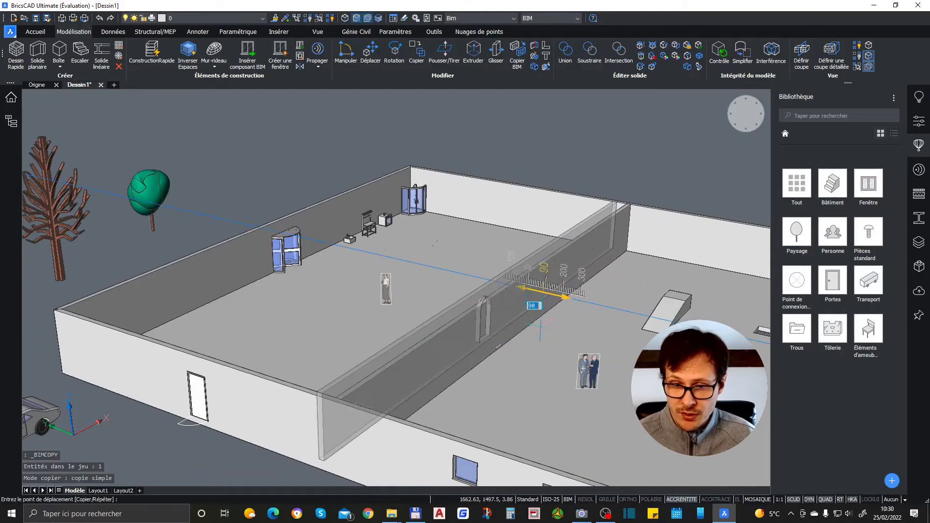
pyautogui.click(414, 277)
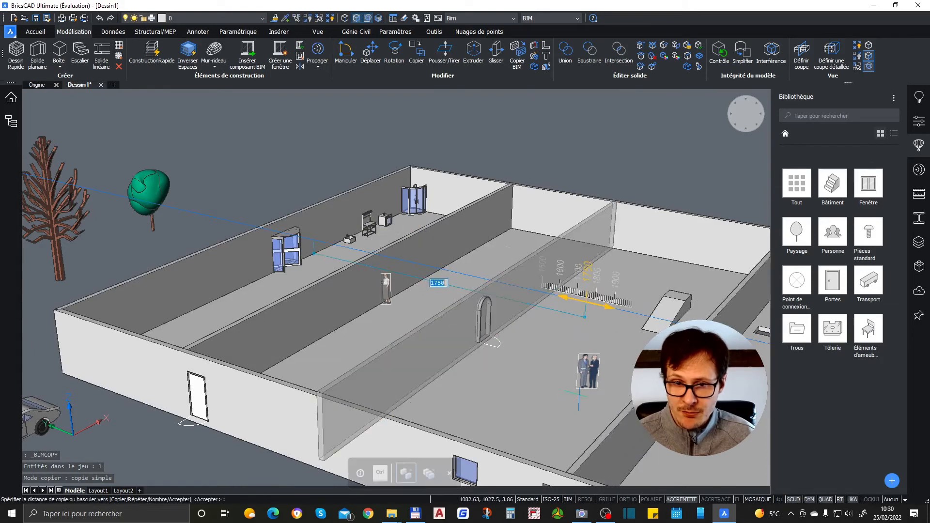
pyautogui.press('Escape')
pyautogui.press('Escape')
pyautogui.press('Escape')
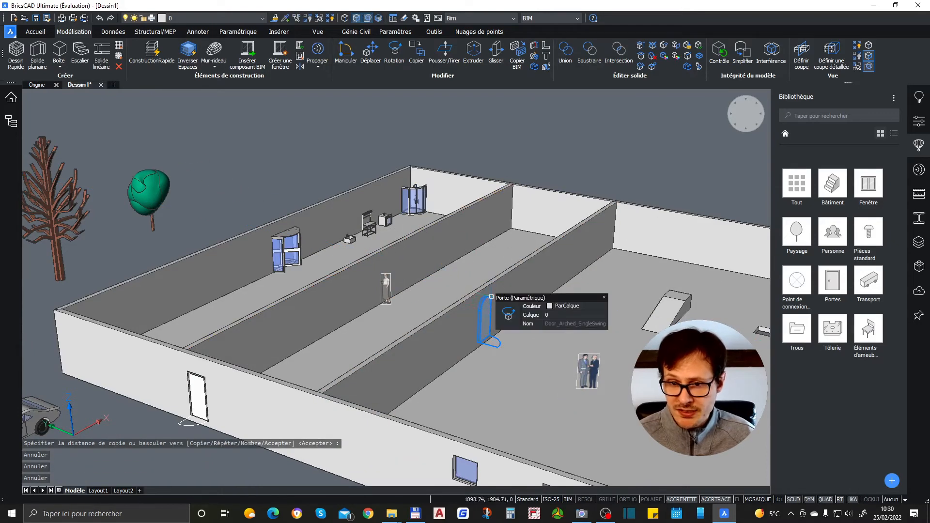
# Copy the same dividing wall into the room on its other side, between the arched door and the ramp.
pyautogui.click(552, 267)
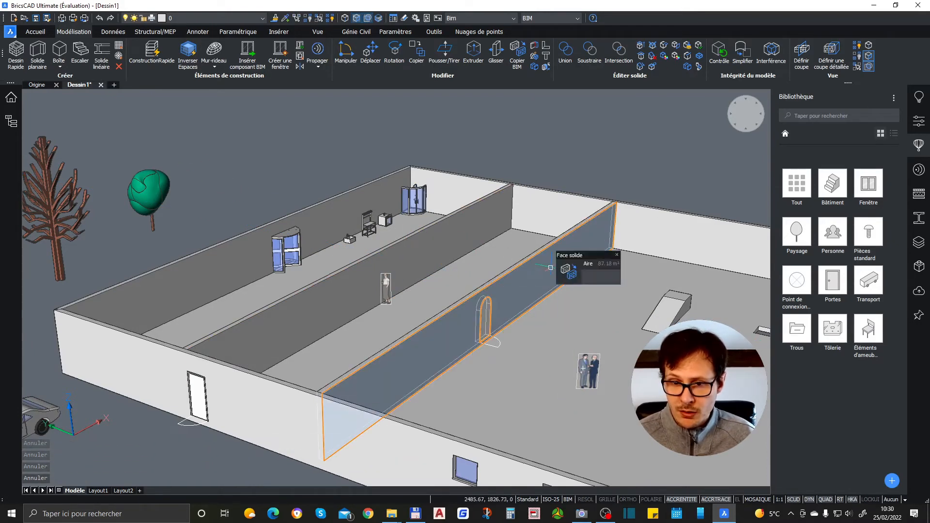
pyautogui.click(569, 269)
pyautogui.click(629, 320)
pyautogui.scroll(-5, 629, 320)
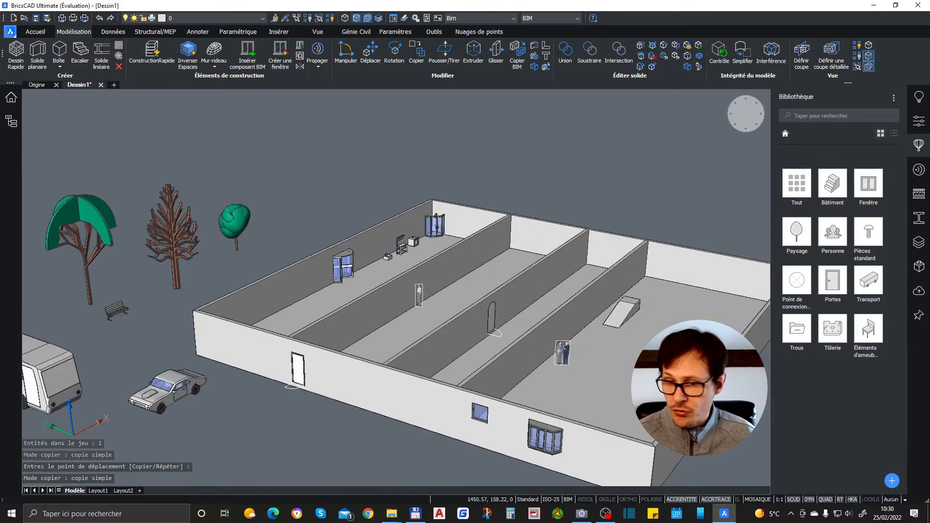
pyautogui.press('Escape')
pyautogui.press('Escape')
# Draw a small rectangular room with Dessin Rapide, spanning between the arched-door wall and the copied wall near the ramp.
pyautogui.scroll(3, 418, 341)
pyautogui.scroll(-5, 427, 334)
pyautogui.scroll(2, 435, 328)
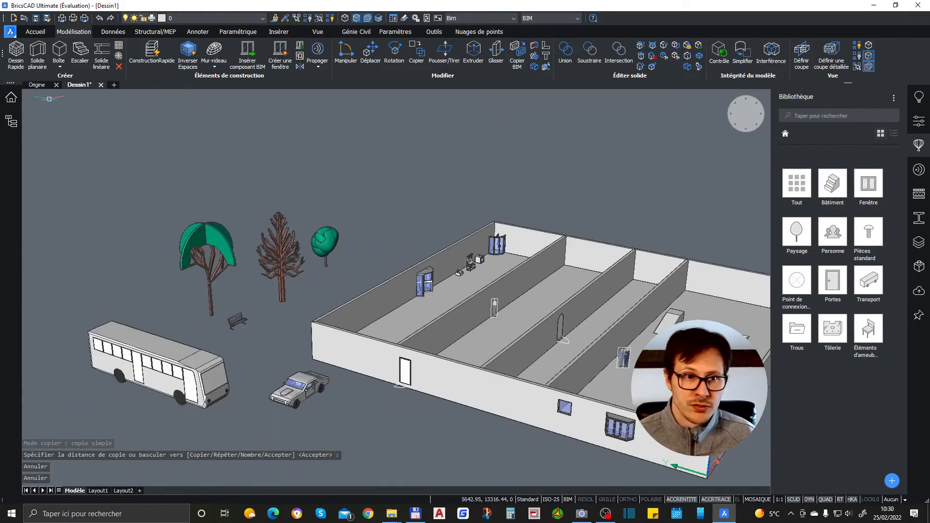
pyautogui.scroll(3, 613, 345)
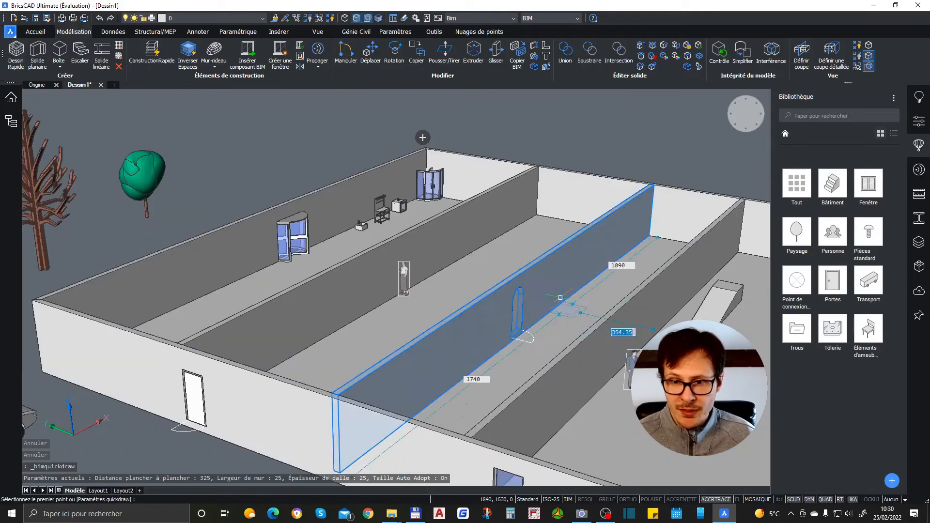
pyautogui.click(566, 305)
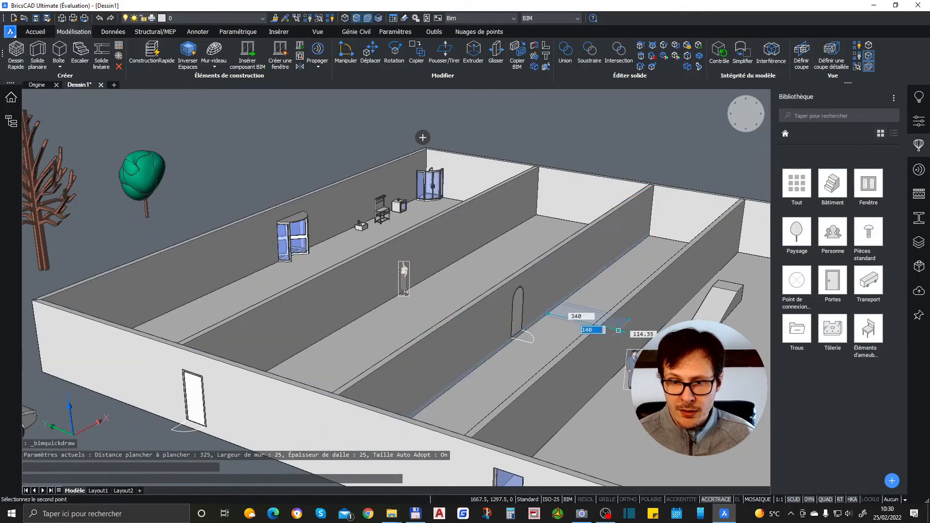
pyautogui.moveTo(593, 312); pyautogui.dragTo(626, 330, button='middle')
pyautogui.scroll(5, 507, 302)
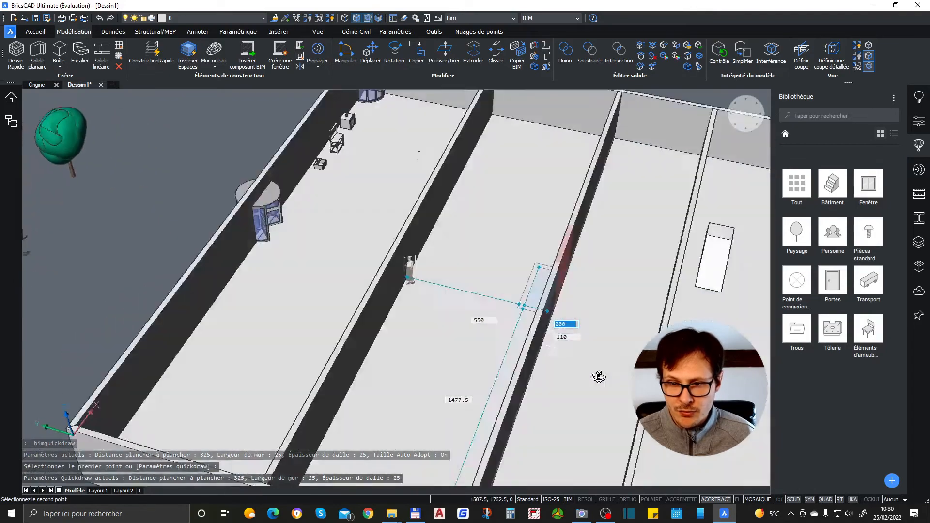
pyautogui.click(669, 281)
pyautogui.keyDown('shift'); pyautogui.moveTo(670, 281); pyautogui.dragTo(535, 384, button='middle'); pyautogui.keyUp('shift')
pyautogui.scroll(-5, 534, 384)
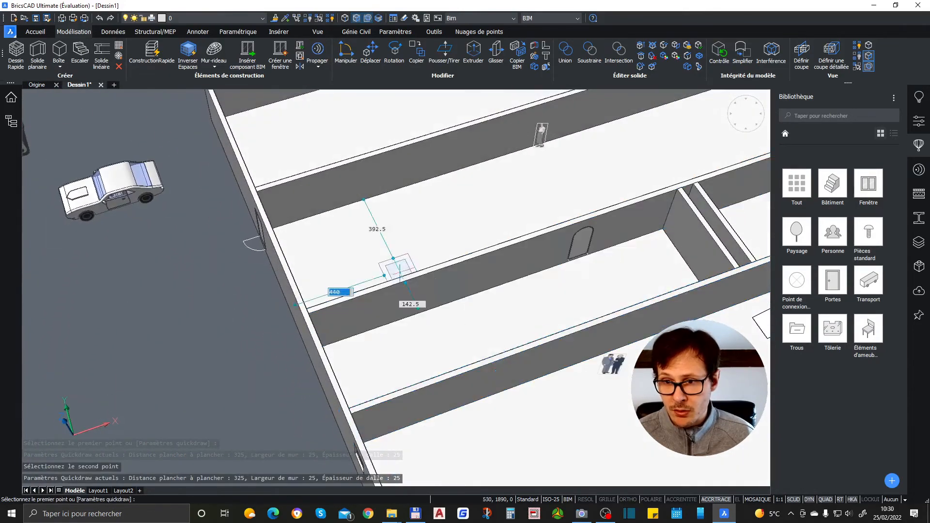
pyautogui.scroll(8, 504, 300)
pyautogui.scroll(-5, 487, 286)
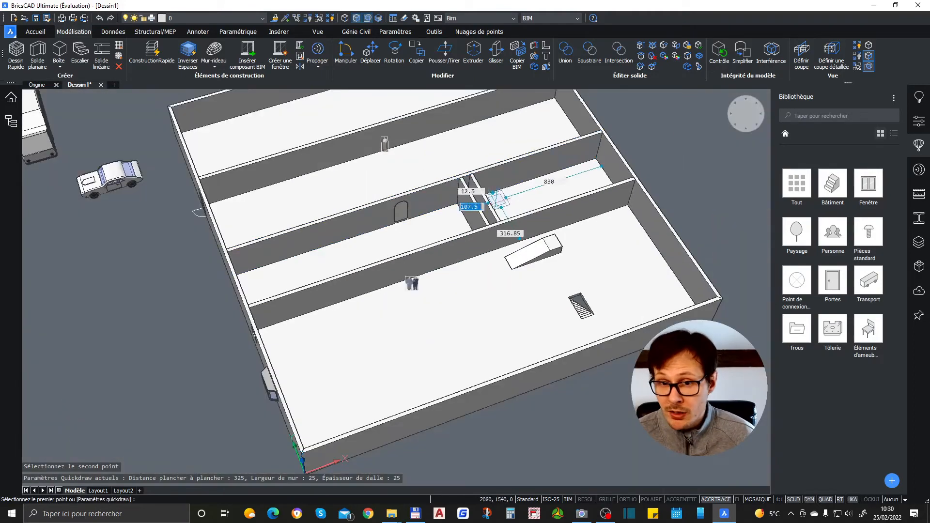
pyautogui.scroll(5, 478, 202)
pyautogui.press('Escape')
# Examine the whole building with its copied partition walls and the newly drawn small room.
pyautogui.scroll(-6, 457, 197)
pyautogui.keyDown('shift'); pyautogui.moveTo(456, 197); pyautogui.dragTo(447, 293, button='middle'); pyautogui.keyUp('shift')
pyautogui.scroll(5, 174, 260)
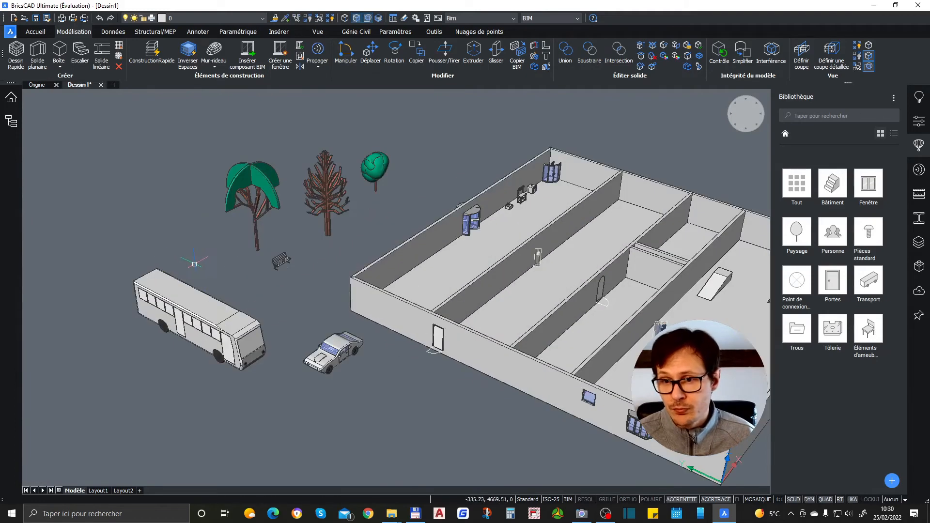
pyautogui.scroll(-5, 194, 264)
pyautogui.scroll(5, 605, 283)
pyautogui.scroll(-4, 597, 243)
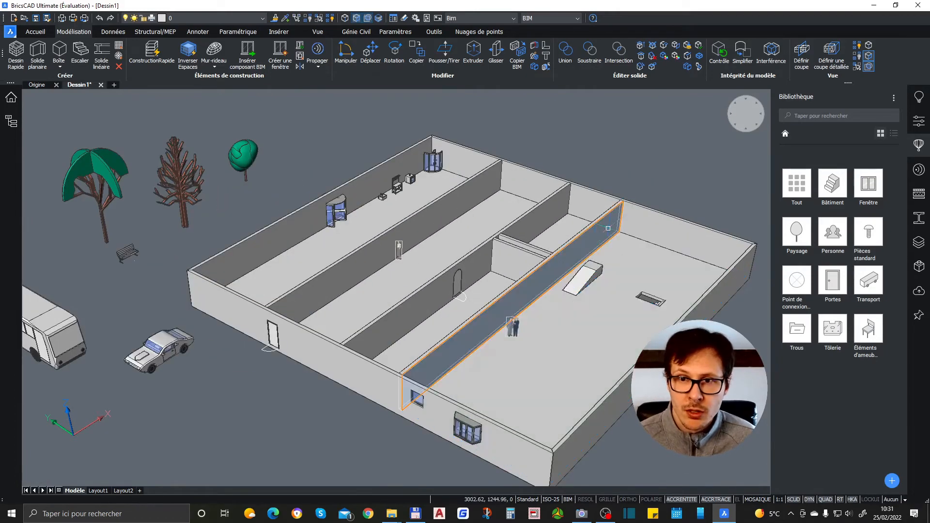
pyautogui.scroll(5, 483, 259)
pyautogui.scroll(-5, 483, 259)
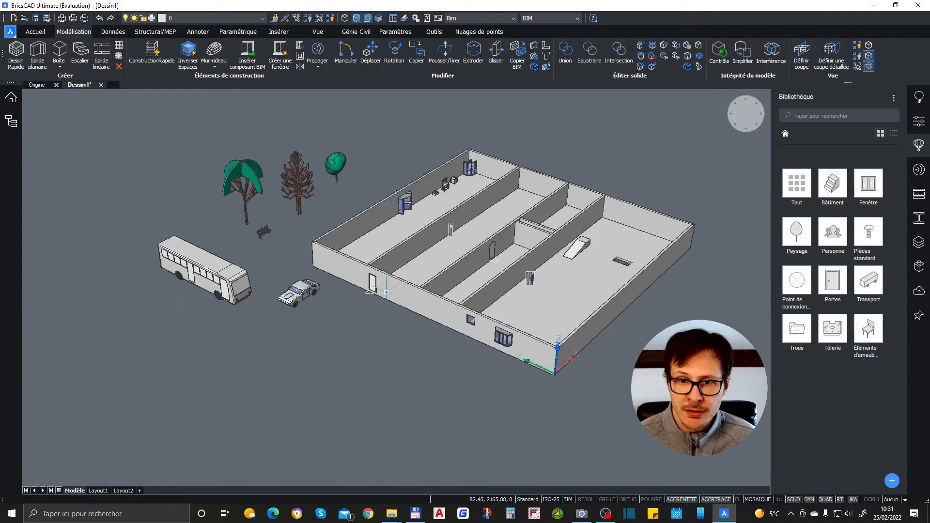
pyautogui.scroll(5, 508, 180)
pyautogui.scroll(-5, 608, 252)
pyautogui.scroll(4, 607, 258)
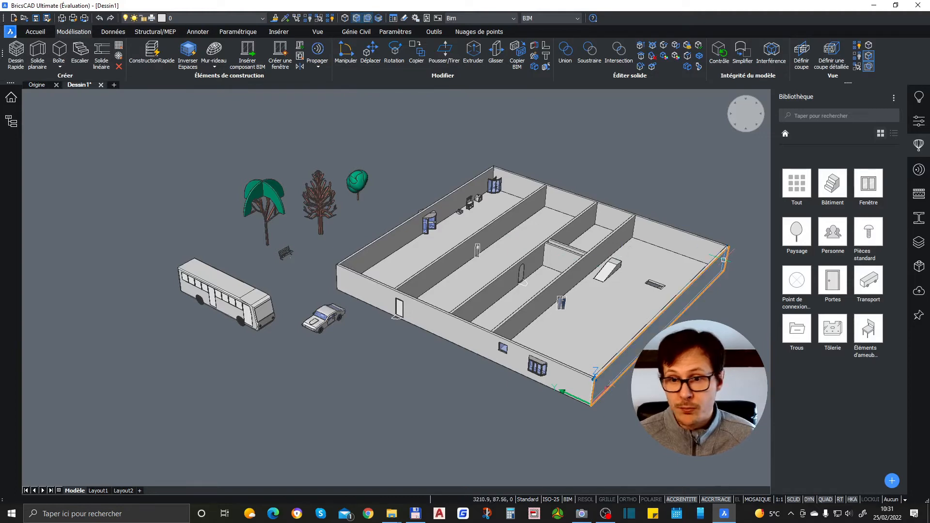
pyautogui.scroll(2, 723, 259)
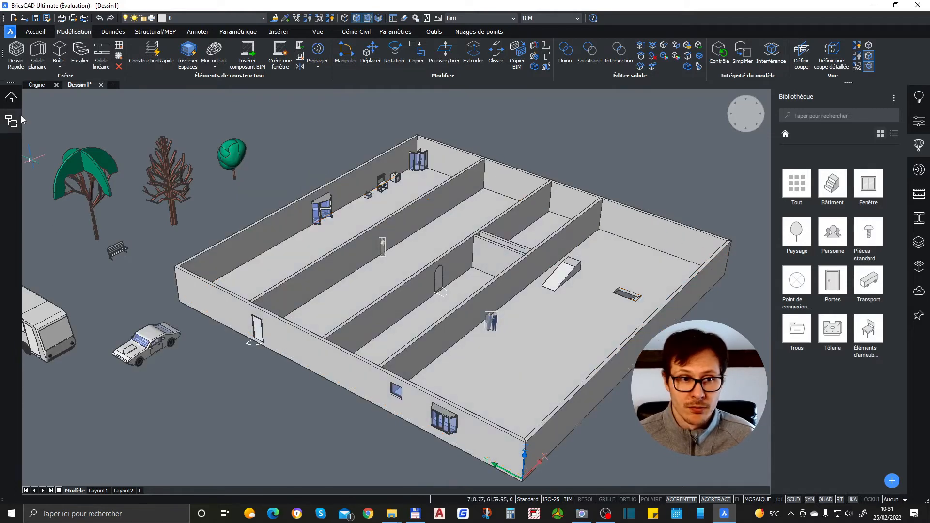
# Open the model's structure tree, expand the unassigned storey and highlight all its elements in the model.
pyautogui.click(14, 123)
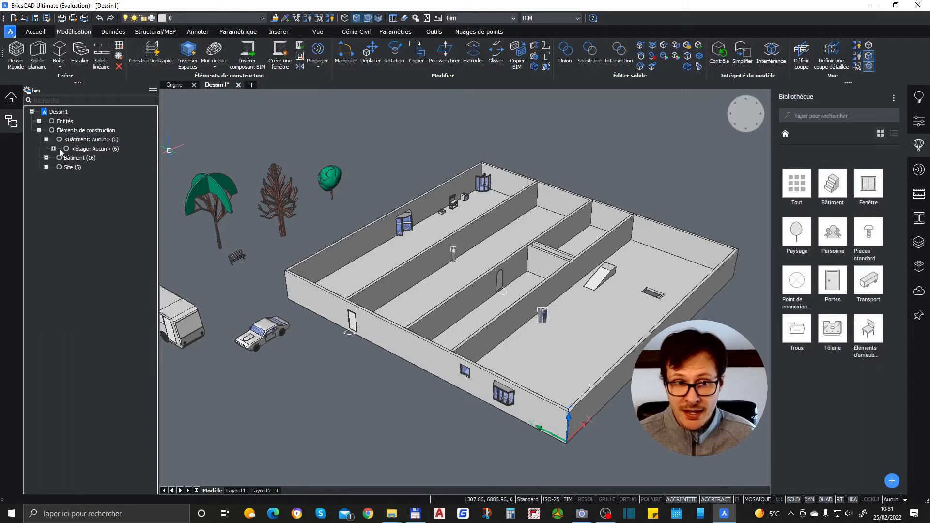
pyautogui.click(54, 148)
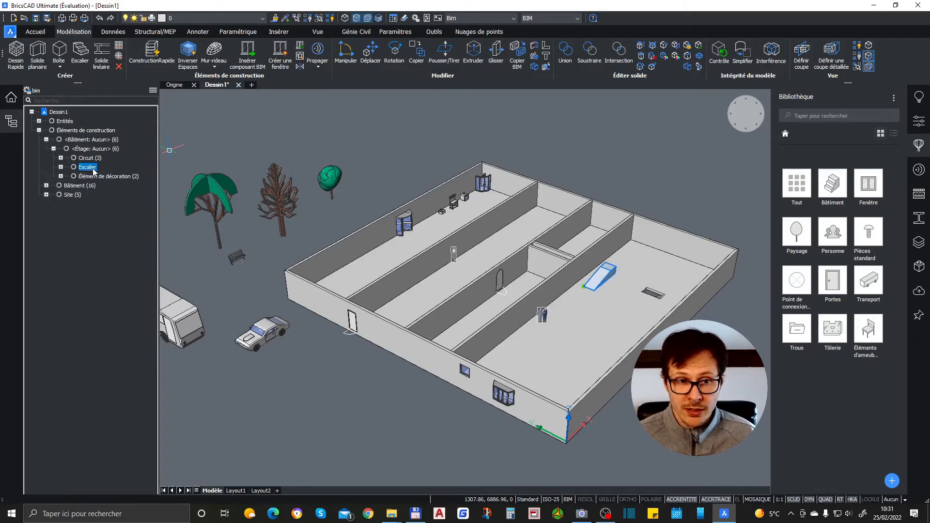
pyautogui.click(89, 151)
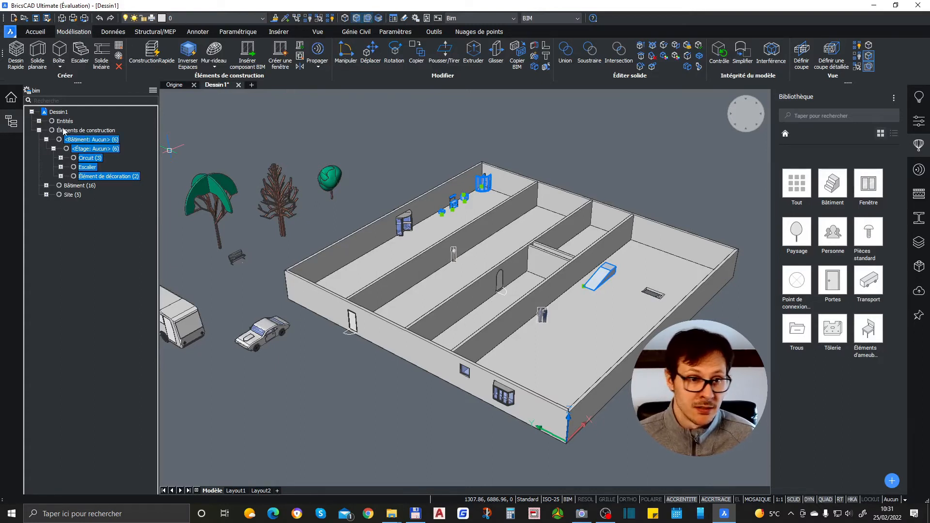
# View the project navigator, inspect the options available for the unassigned storey in the structure tree, and clear the selection.
pyautogui.click(13, 101)
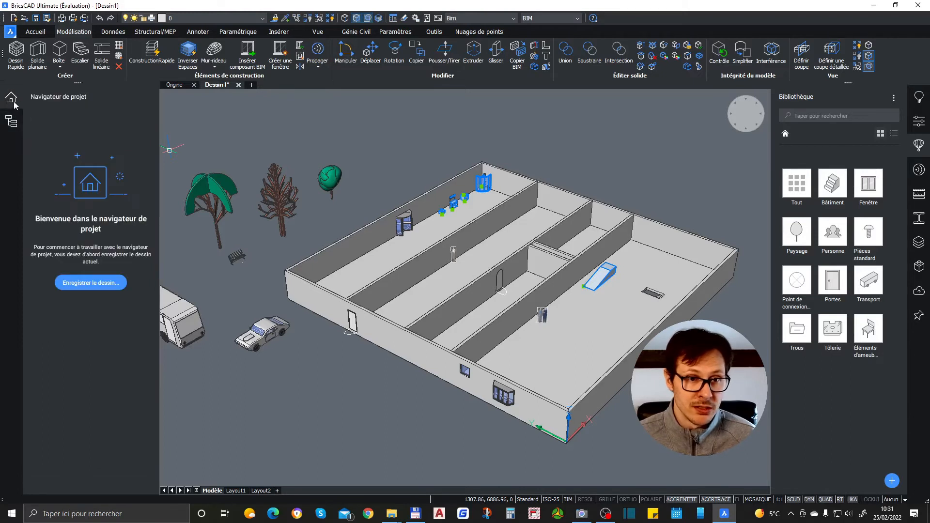
pyautogui.click(12, 122)
pyautogui.click(94, 152)
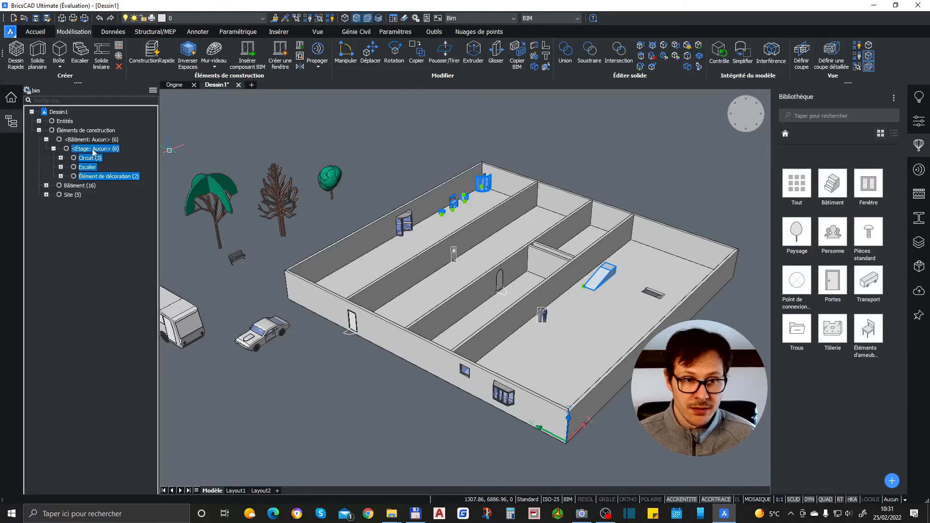
pyautogui.rightClick(95, 152)
pyautogui.press('Escape')
pyautogui.click(54, 148)
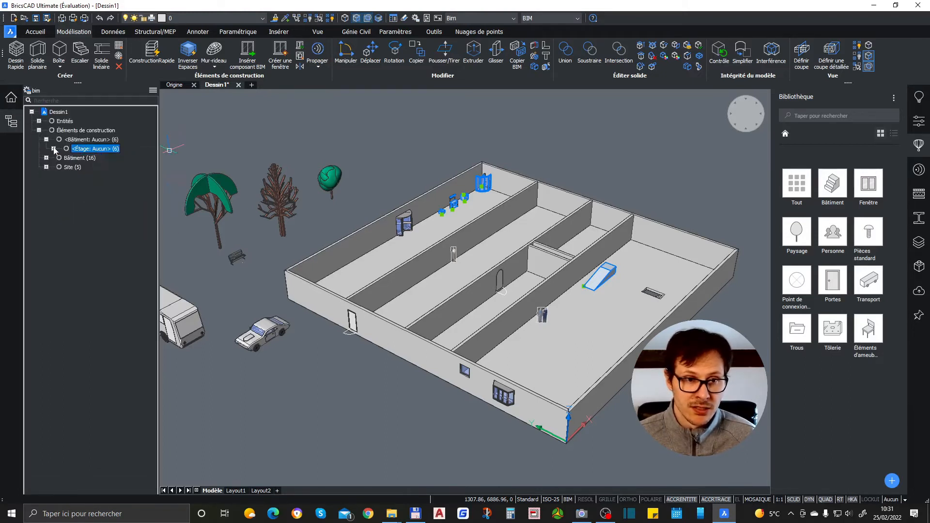
pyautogui.rightClick(80, 153)
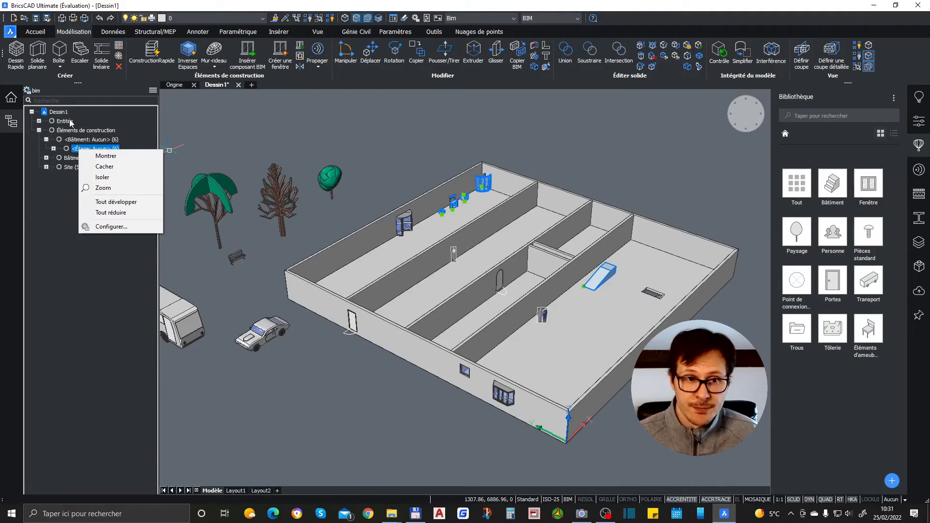
pyautogui.press('Escape')
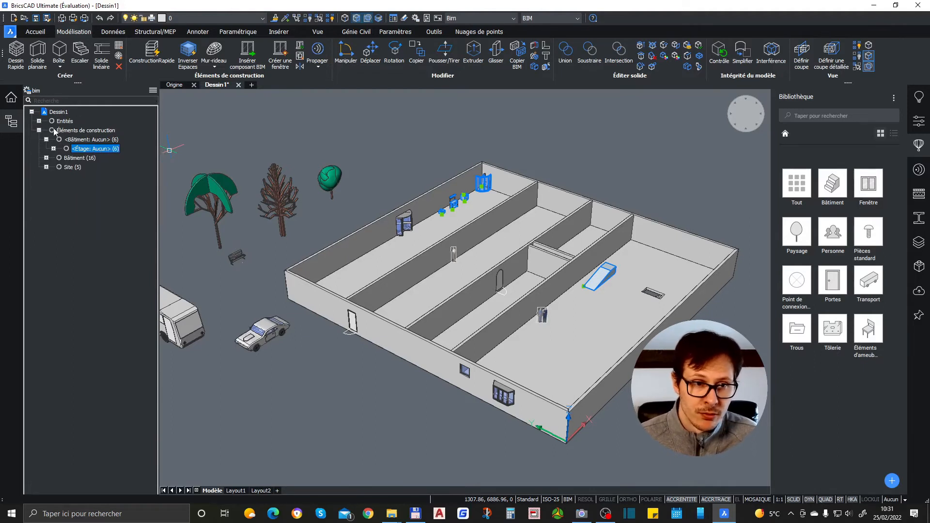
pyautogui.press('Escape')
pyautogui.press('Escape')
pyautogui.press('Escape')
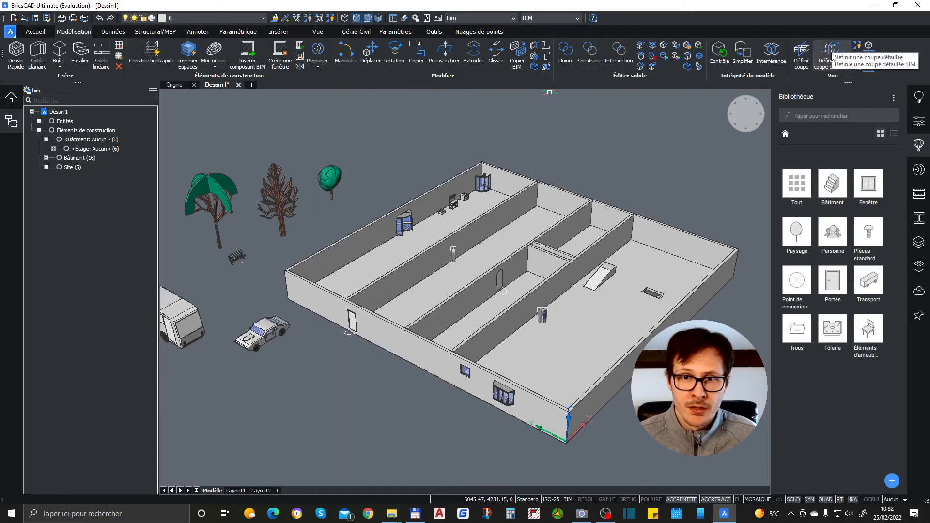
# Try a building section cut parallel to the facade with the door and windows, and undo it.
pyautogui.click(40, 34)
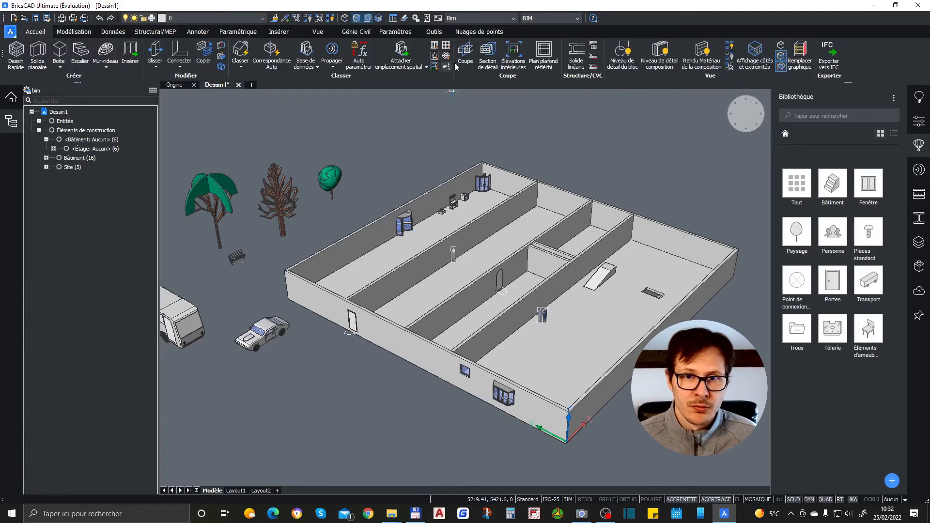
pyautogui.click(466, 52)
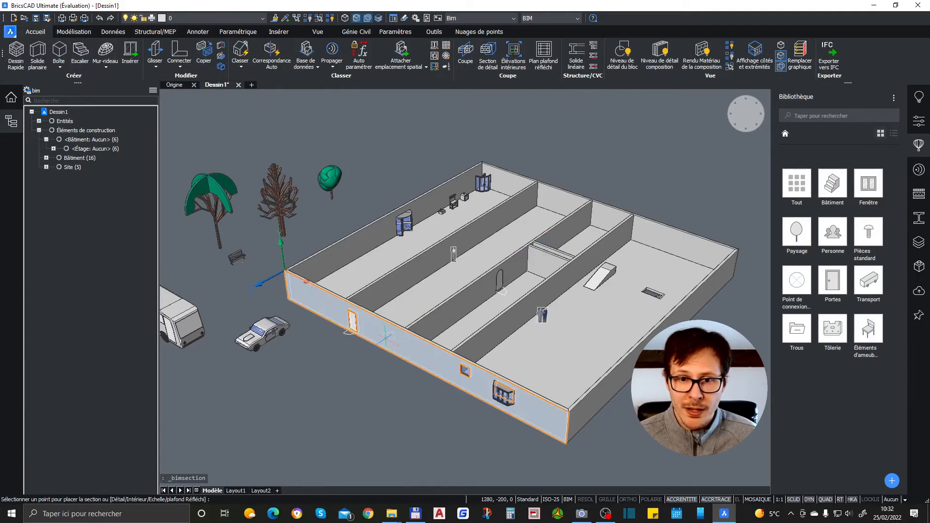
pyautogui.click(504, 332)
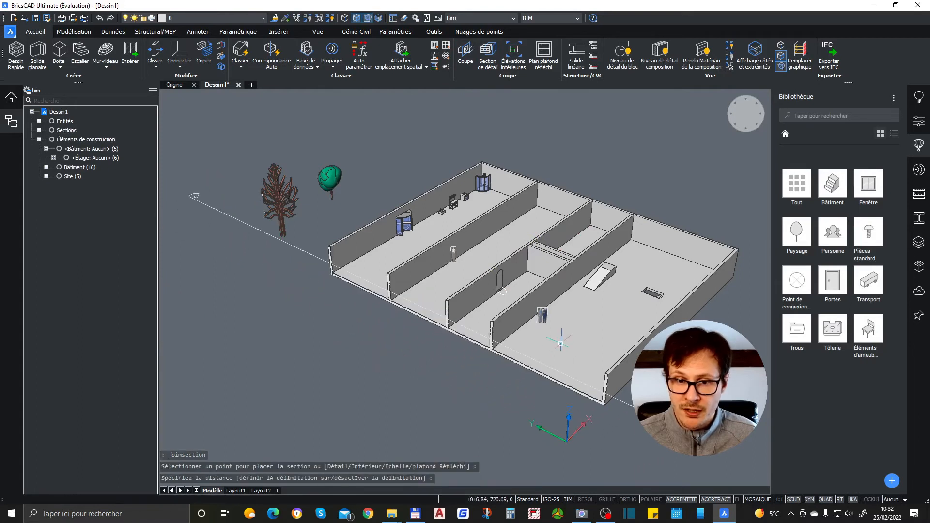
pyautogui.press('Escape')
pyautogui.hotkey('ctrl', 'z')
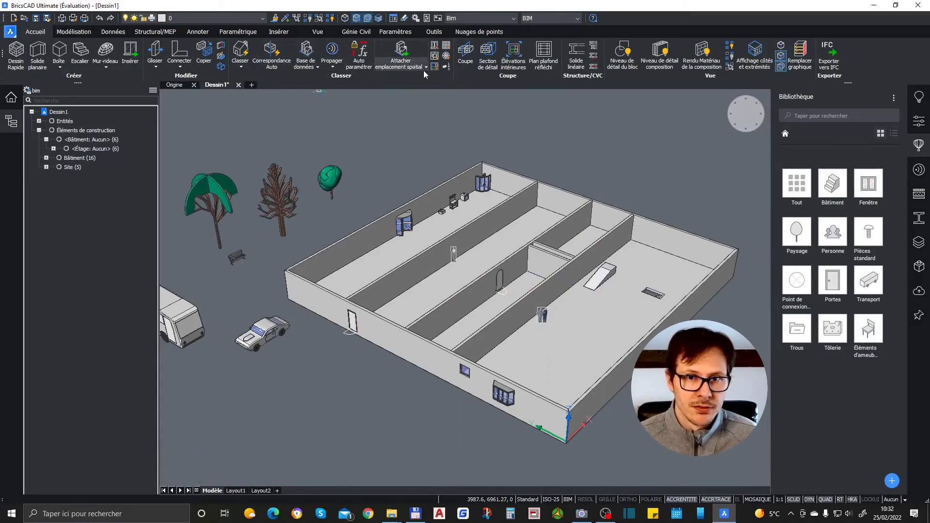
# Create a section parallel to the outer side wall nearest the floor opening, cutting just inside that wall.
pyautogui.click(465, 54)
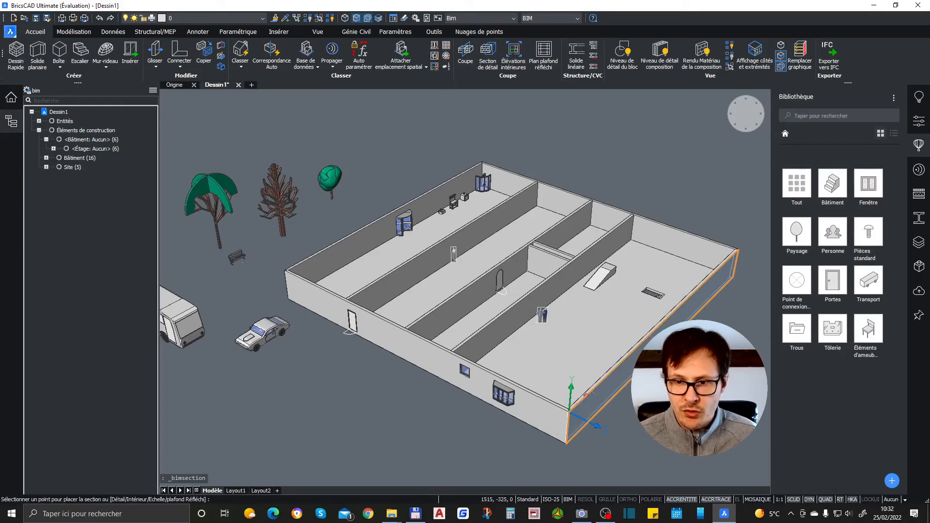
pyautogui.click(586, 394)
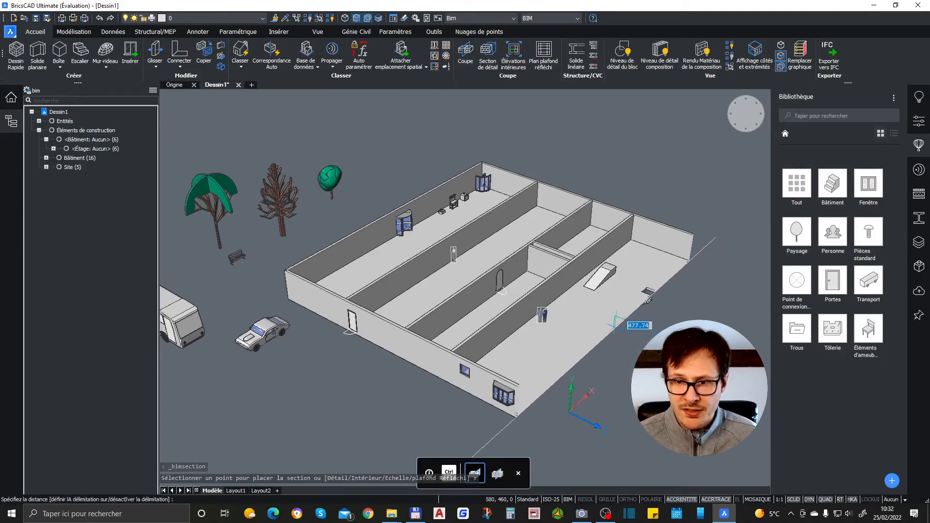
pyautogui.click(543, 427)
pyautogui.keyDown('shift'); pyautogui.moveTo(543, 427); pyautogui.dragTo(596, 301, button='middle'); pyautogui.keyUp('shift')
pyautogui.scroll(3, 404, 362)
pyautogui.scroll(-3, 404, 362)
pyautogui.scroll(-2, 451, 315)
pyautogui.scroll(-3, 533, 300)
pyautogui.scroll(3, 533, 300)
pyautogui.scroll(4, 674, 185)
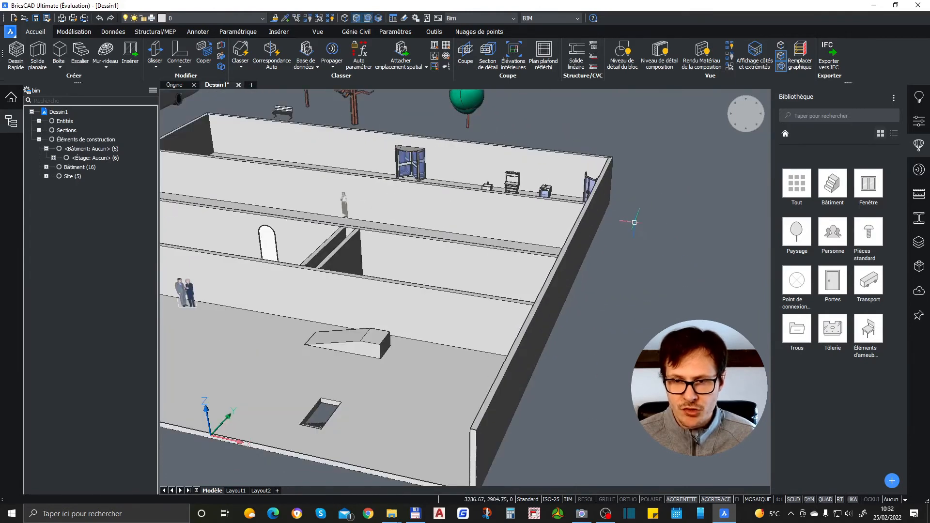
# Create a second section parallel to the outer wall opposite the facade, cutting just inside it to open up the partition rooms.
pyautogui.click(464, 51)
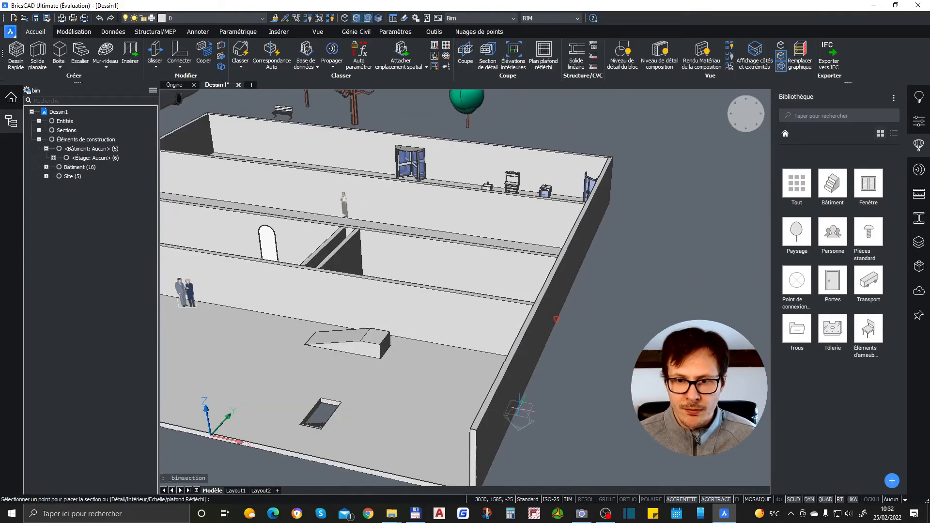
pyautogui.click(504, 386)
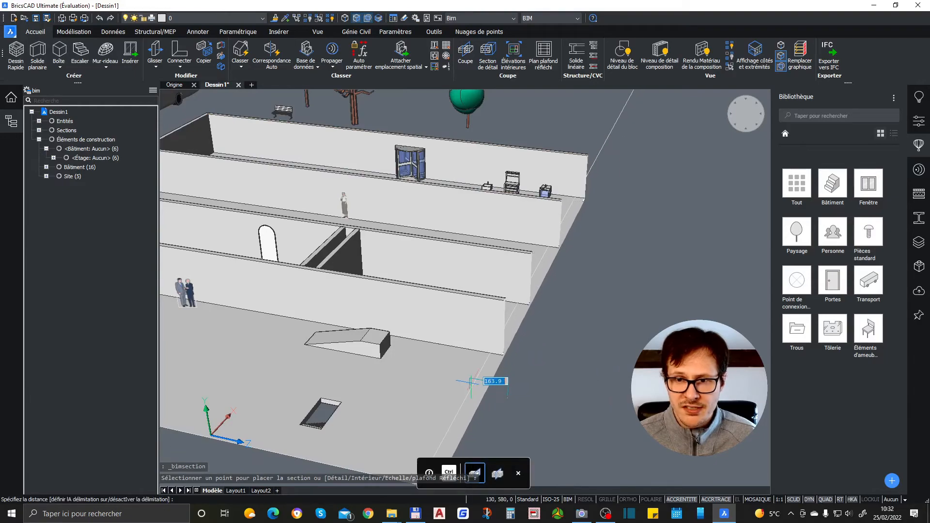
pyautogui.scroll(-2, 547, 376)
pyautogui.keyDown('shift'); pyautogui.moveTo(546, 376); pyautogui.dragTo(479, 389, button='middle'); pyautogui.keyUp('shift')
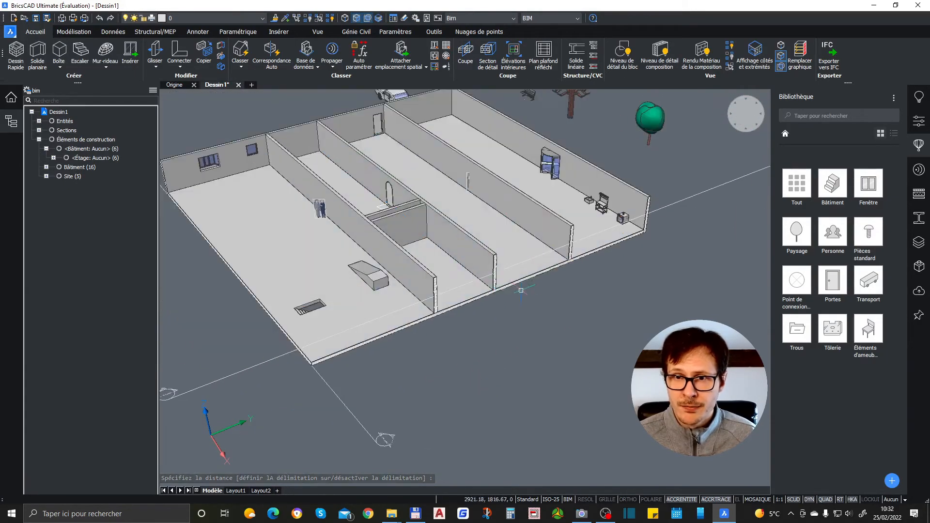
# Create a detail section box around the small room and ramp, with a base of about 1260 by 1046, and clear its selection.
pyautogui.click(490, 209)
pyautogui.click(488, 51)
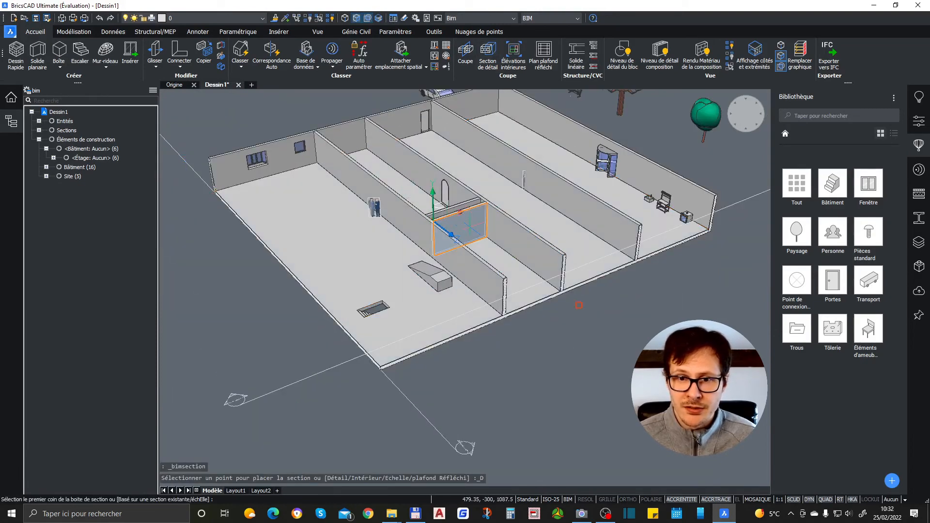
pyautogui.click(448, 231)
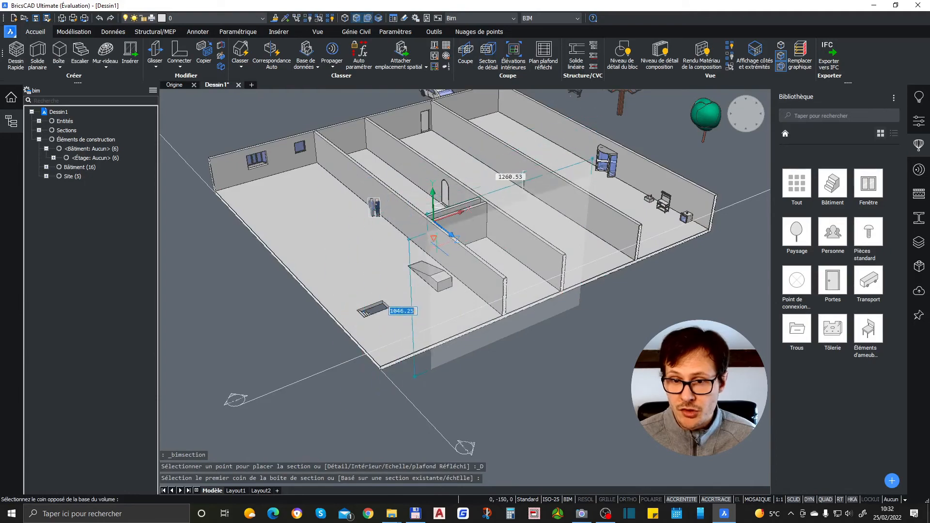
pyautogui.click(430, 202)
pyautogui.press('Return')
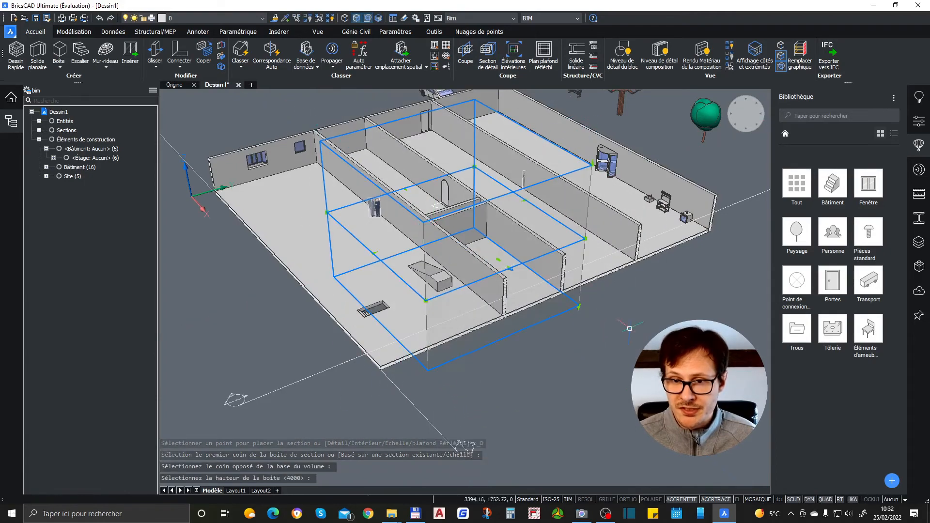
pyautogui.keyDown('shift'); pyautogui.moveTo(599, 312); pyautogui.dragTo(523, 307, button='middle'); pyautogui.keyUp('shift')
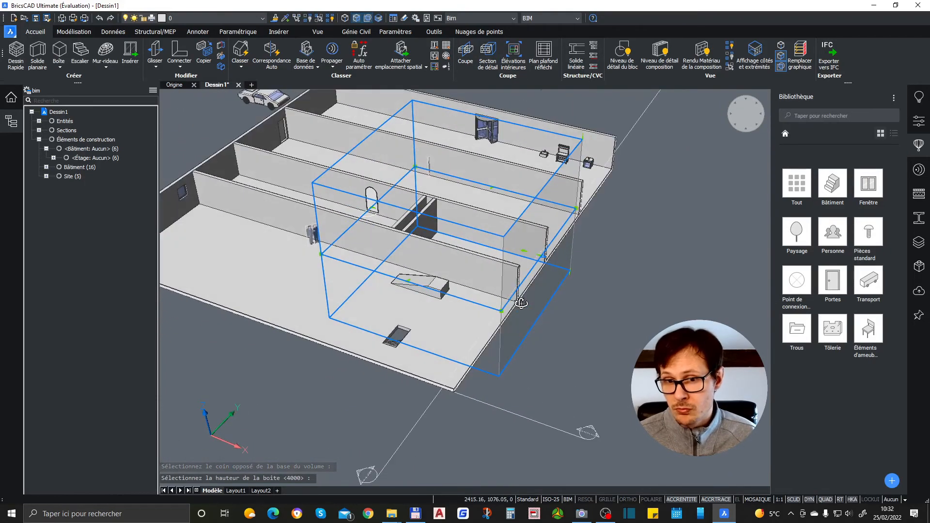
pyautogui.scroll(-5, 485, 270)
pyautogui.scroll(6, 512, 234)
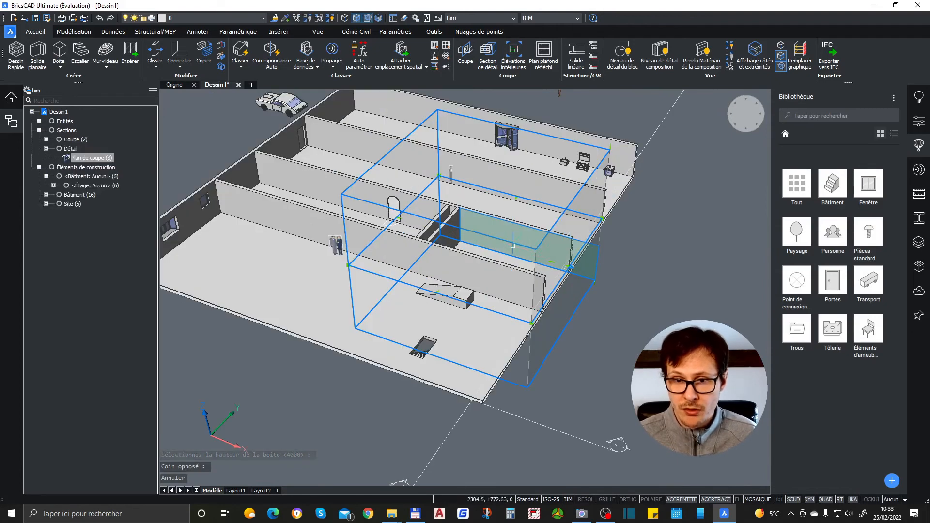
pyautogui.scroll(-5, 512, 234)
pyautogui.press('Escape')
pyautogui.scroll(5, 514, 280)
pyautogui.scroll(-2, 513, 280)
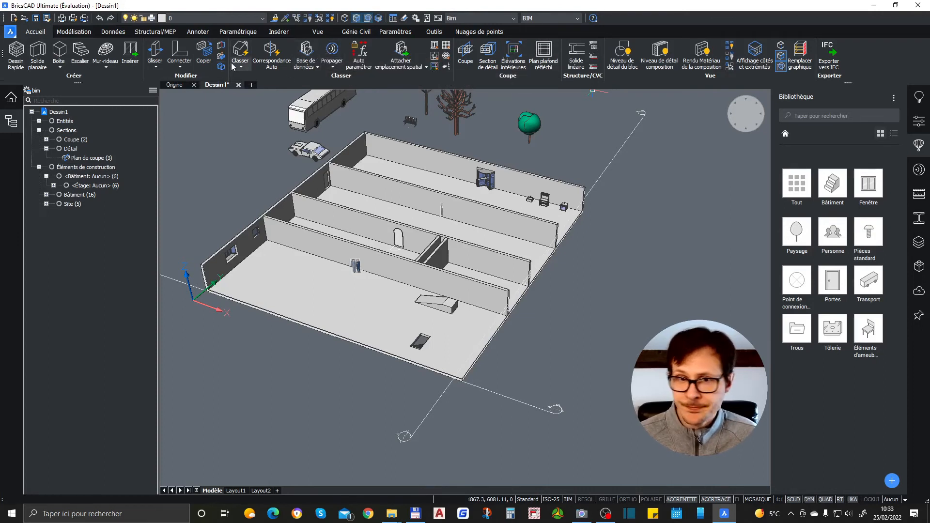
# Examine the sectioned building, its partition walls, inserted components and section lines from several viewing angles.
pyautogui.scroll(-3, 552, 235)
pyautogui.keyDown('shift'); pyautogui.moveTo(552, 235); pyautogui.dragTo(551, 175, button='middle'); pyautogui.keyUp('shift')
pyautogui.scroll(3, 551, 173)
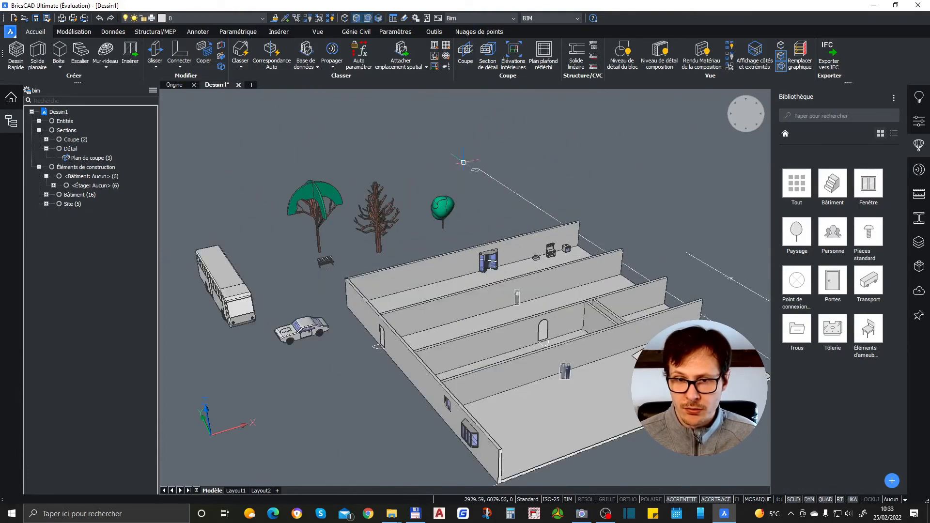
pyautogui.scroll(-3, 463, 162)
pyautogui.scroll(4, 456, 185)
pyautogui.scroll(-1, 446, 202)
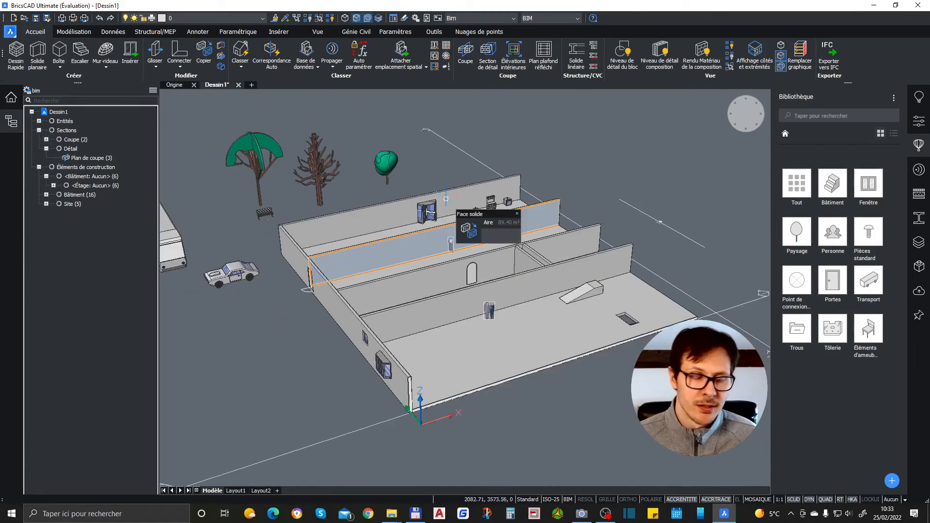
pyautogui.scroll(-1, 710, 255)
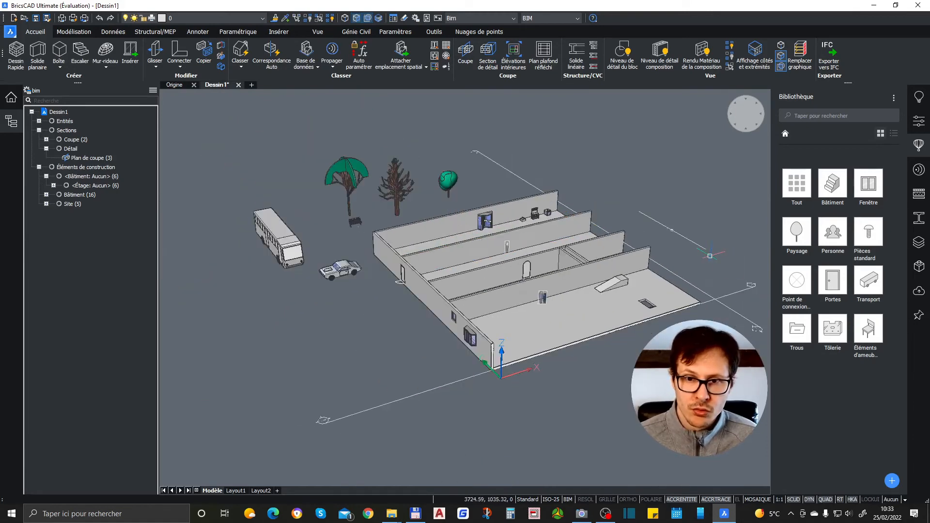
pyautogui.moveTo(409, 236)
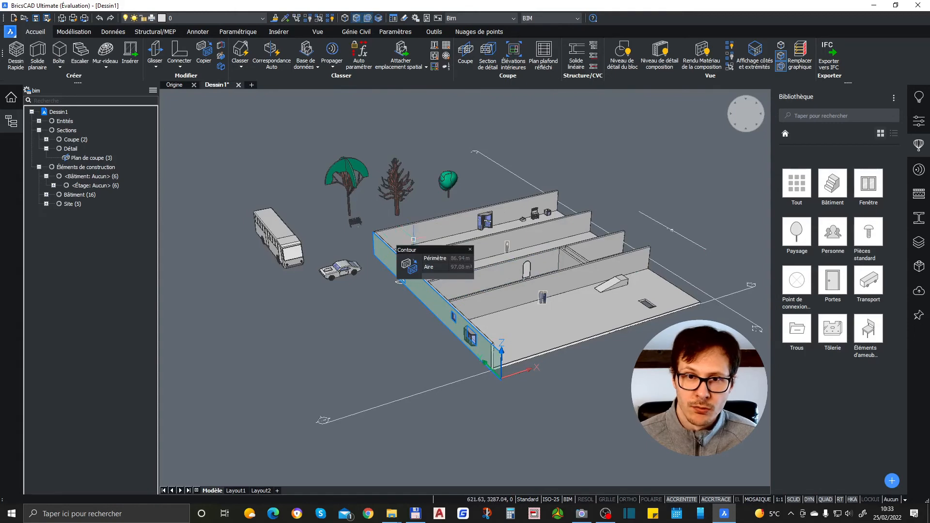
pyautogui.scroll(2, 409, 236)
pyautogui.scroll(-1, 460, 264)
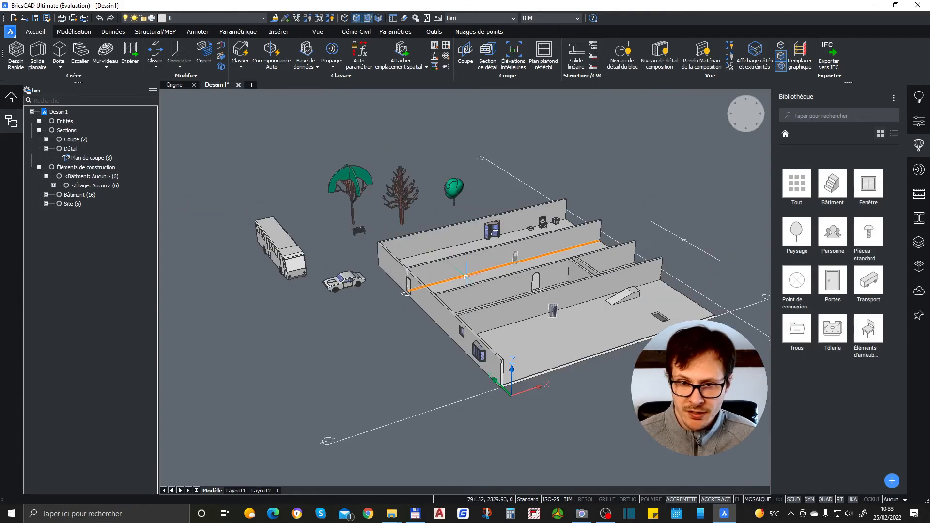
pyautogui.keyDown('shift'); pyautogui.moveTo(475, 271); pyautogui.dragTo(606, 288, button='middle'); pyautogui.keyUp('shift')
pyautogui.scroll(2, 611, 285)
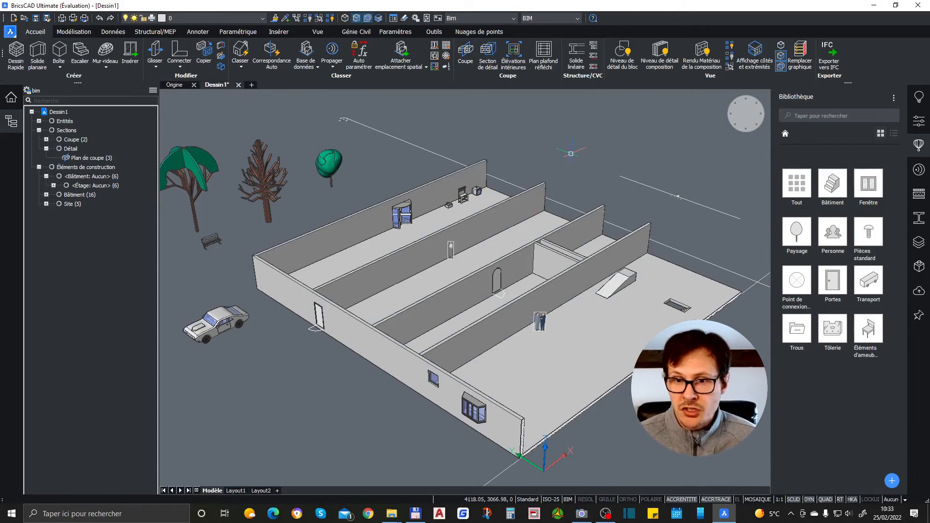
pyautogui.scroll(-2, 300, 219)
pyautogui.scroll(2, 381, 259)
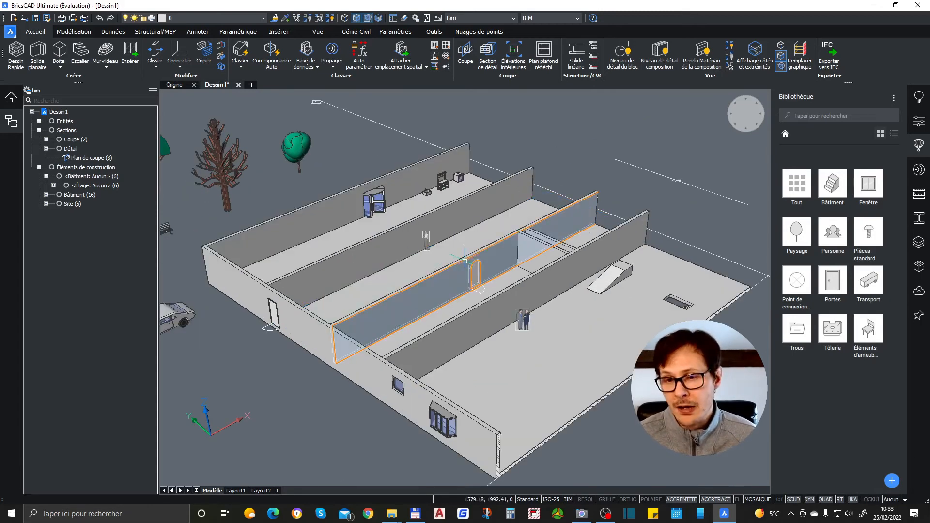
pyautogui.moveTo(447, 221)
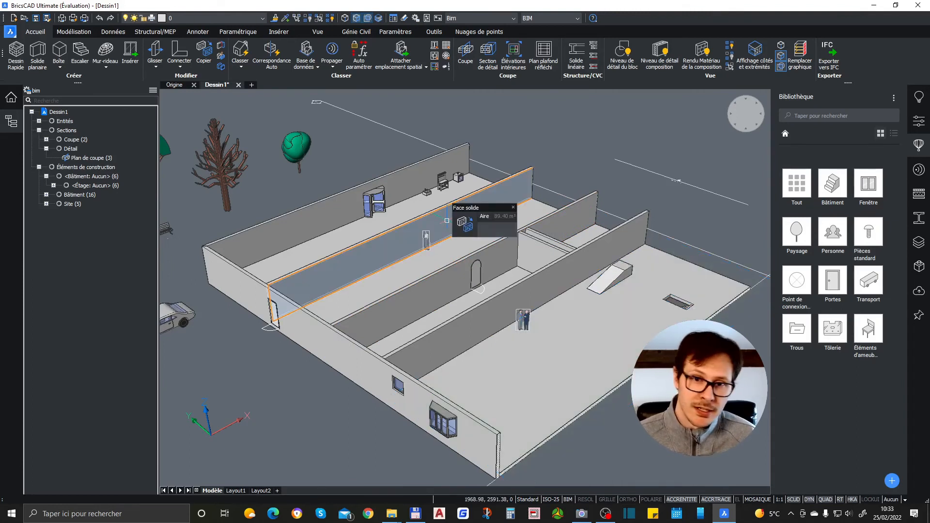